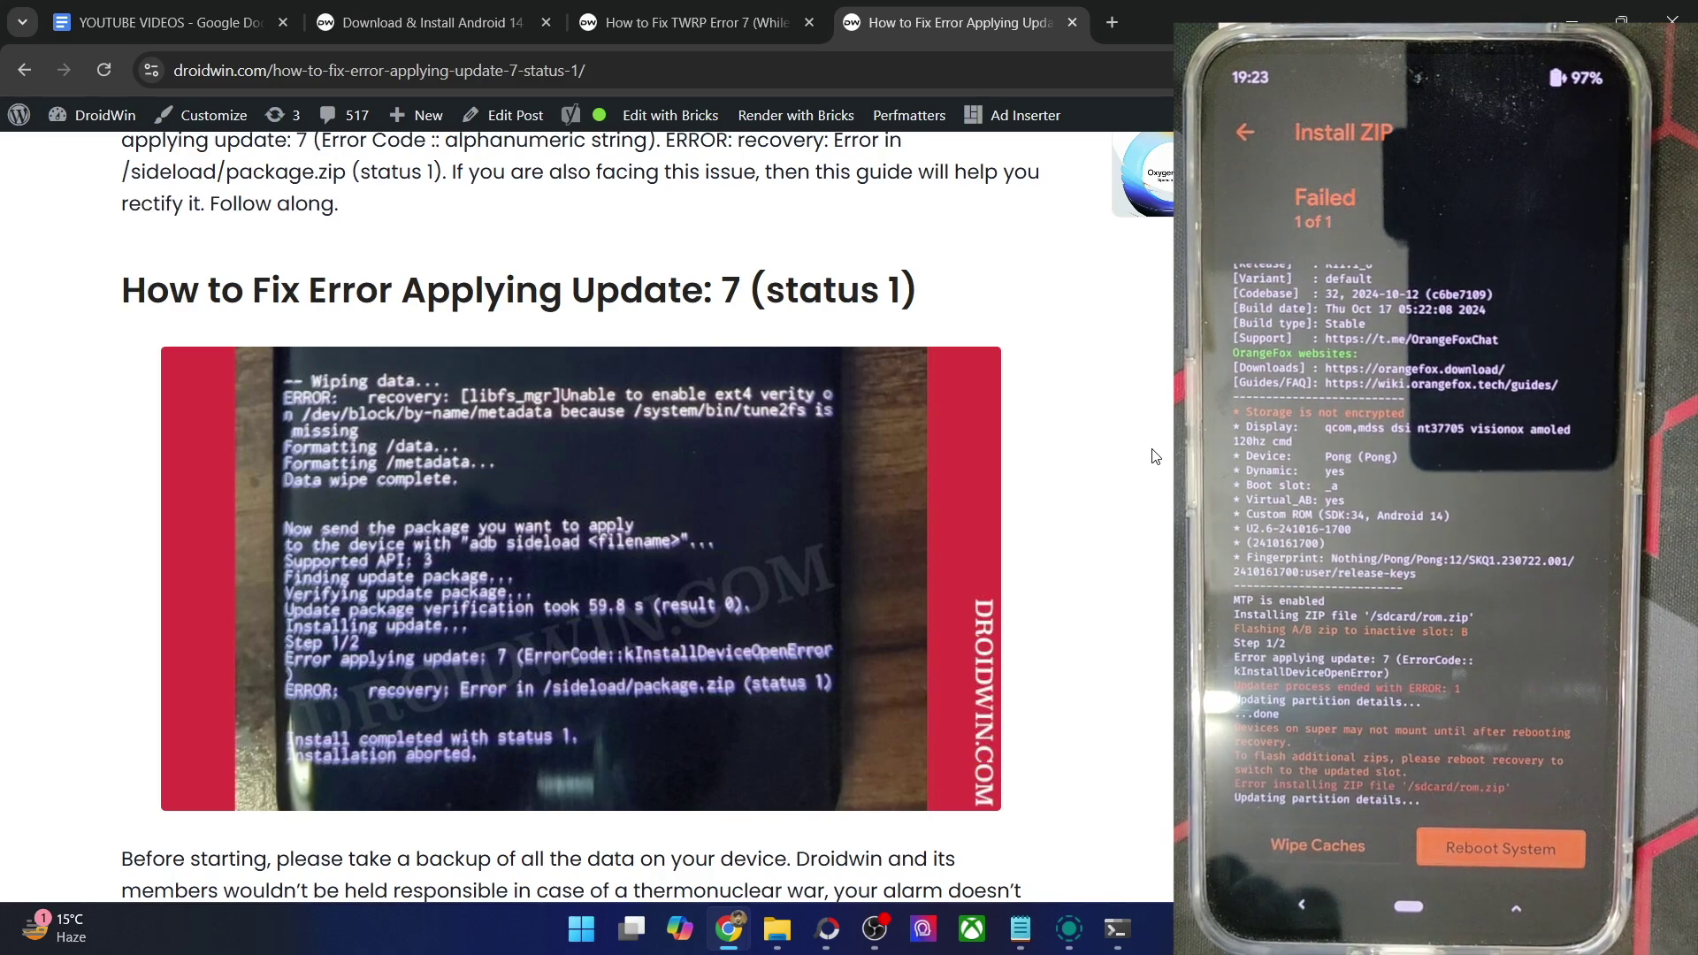
# Step: Scroll the DroidWin article down to the 'Latest' super_empty.img downloads box and steps 6–8
pyautogui.scroll(-5, 1058, 469)
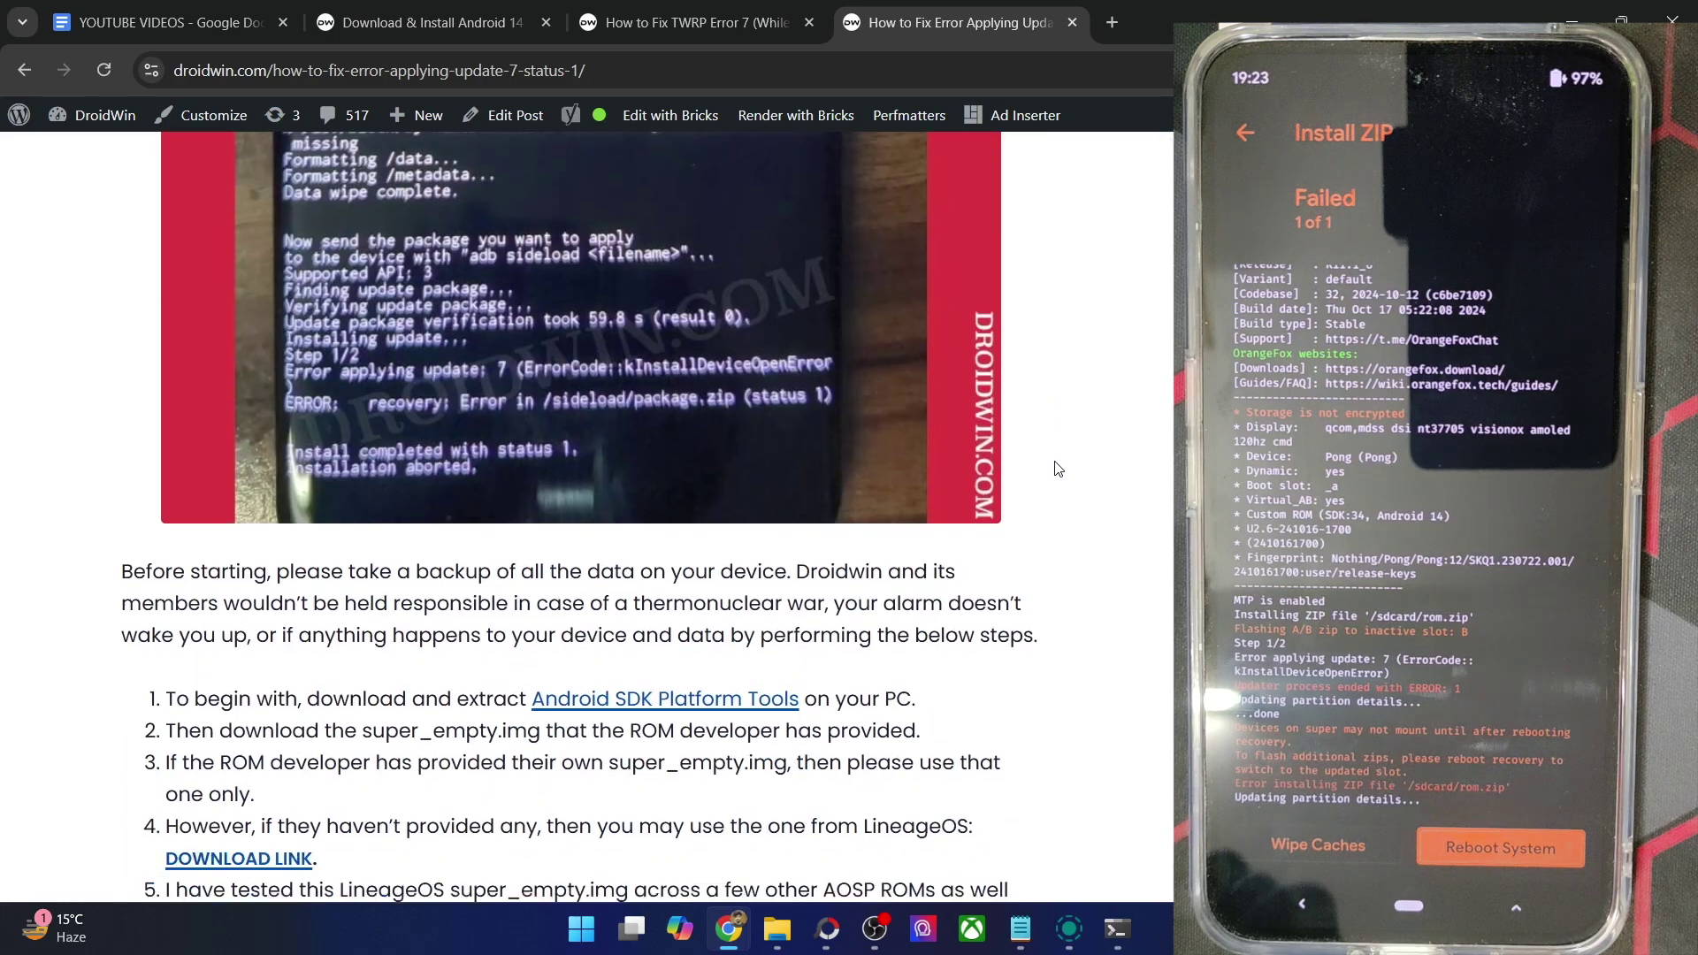
pyautogui.scroll(-3, 1058, 469)
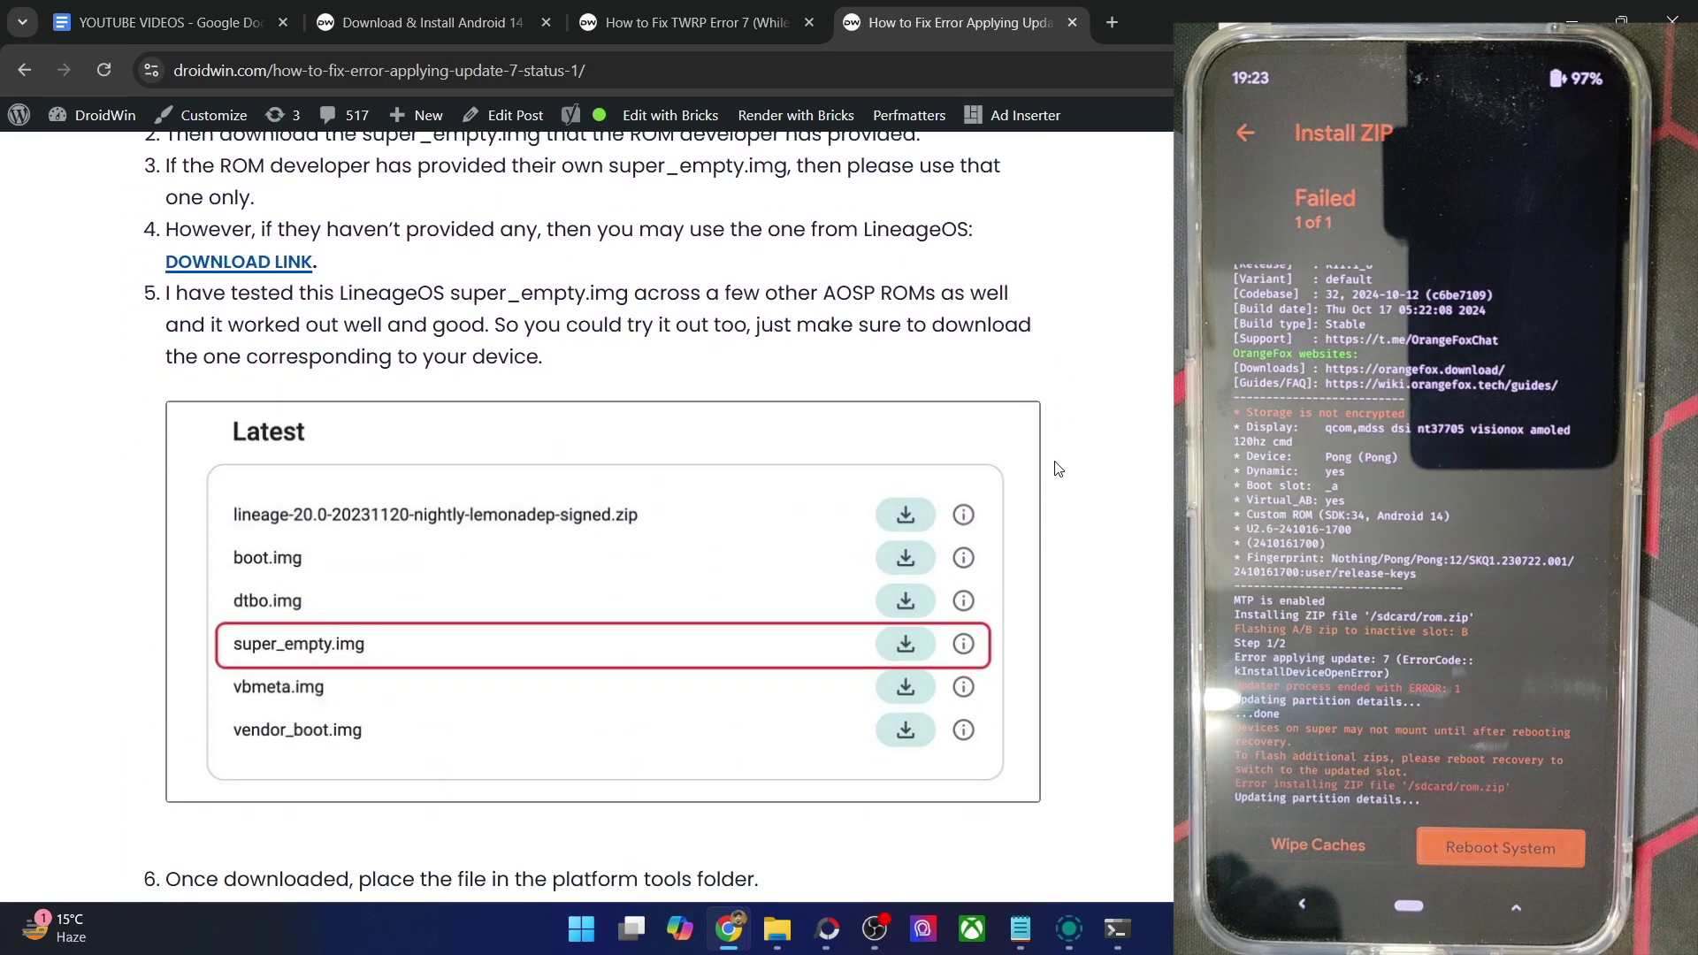
pyautogui.scroll(-2, 1058, 469)
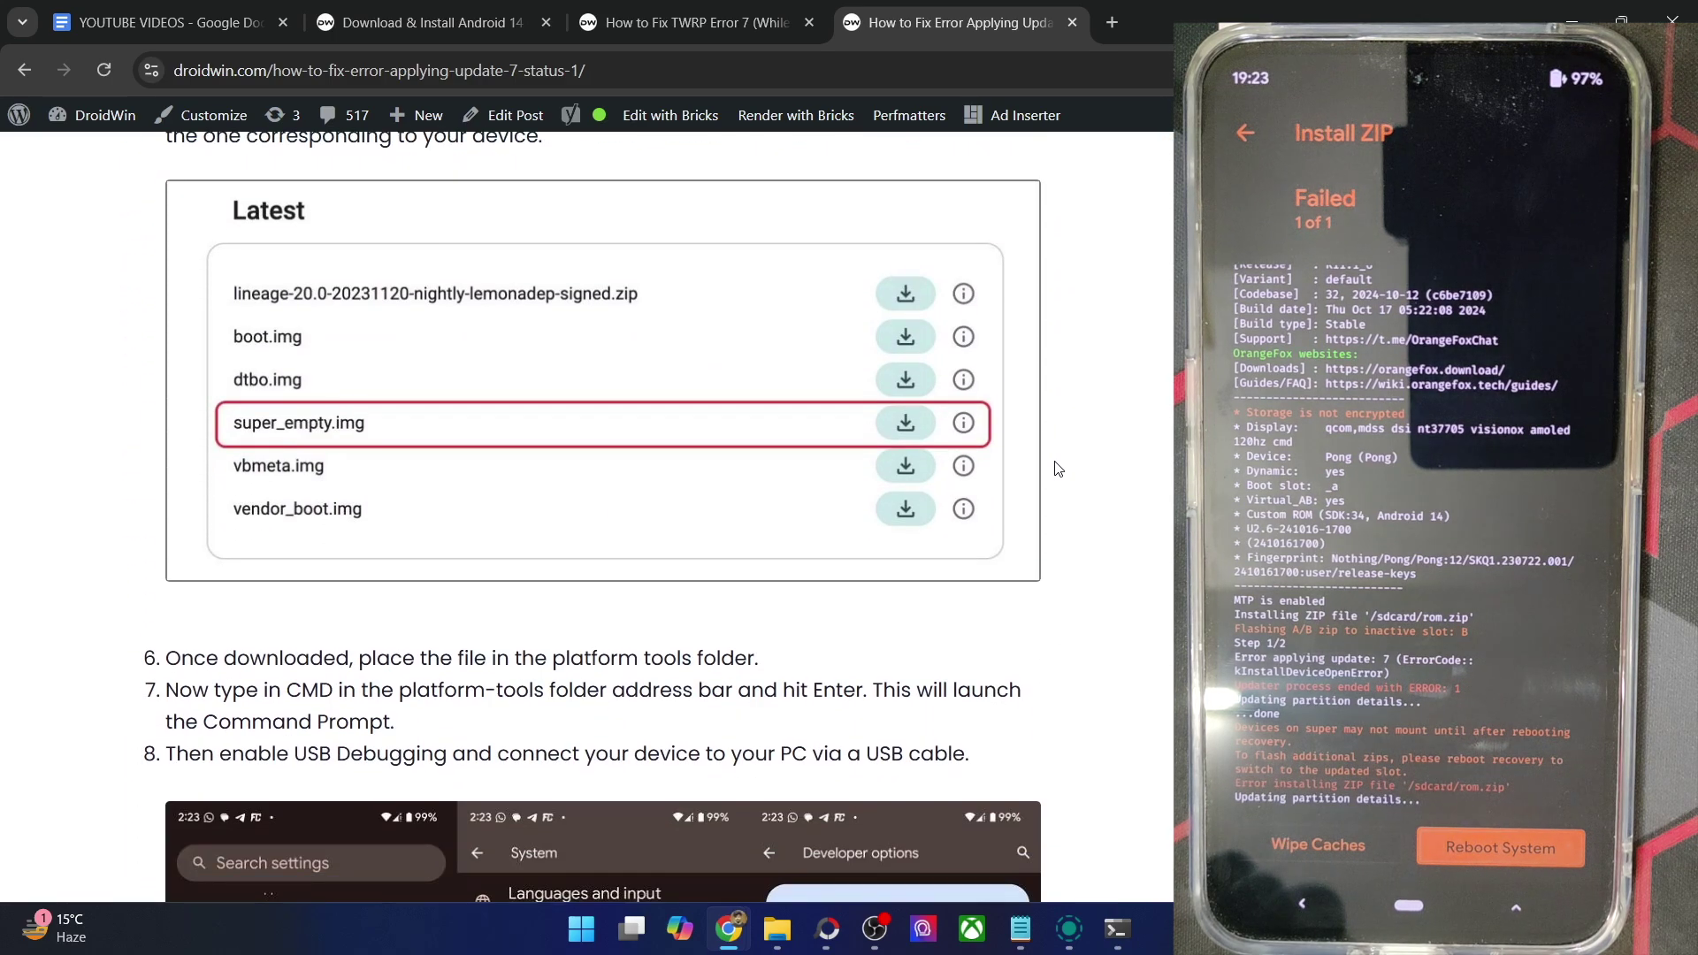
pyautogui.scroll(-2, 1058, 469)
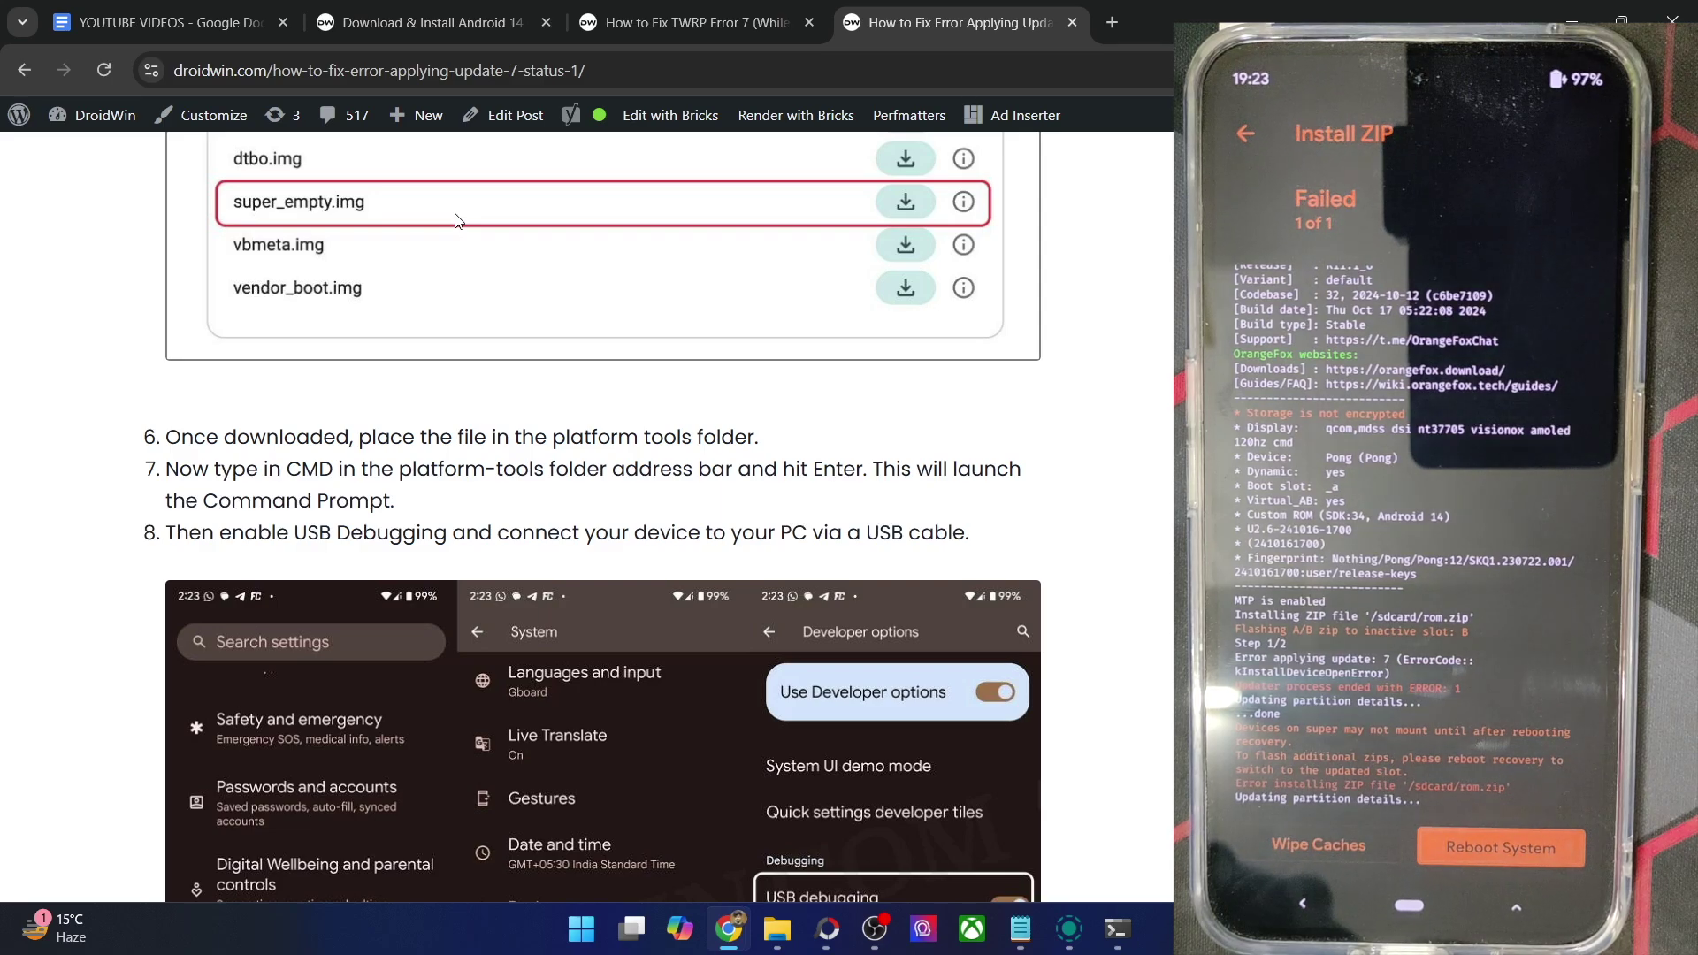
# Step: Switch to the Android 14 ROM guide and highlight 'Project Matrixx' and 'Android 14' in its heading
pyautogui.click(416, 7)
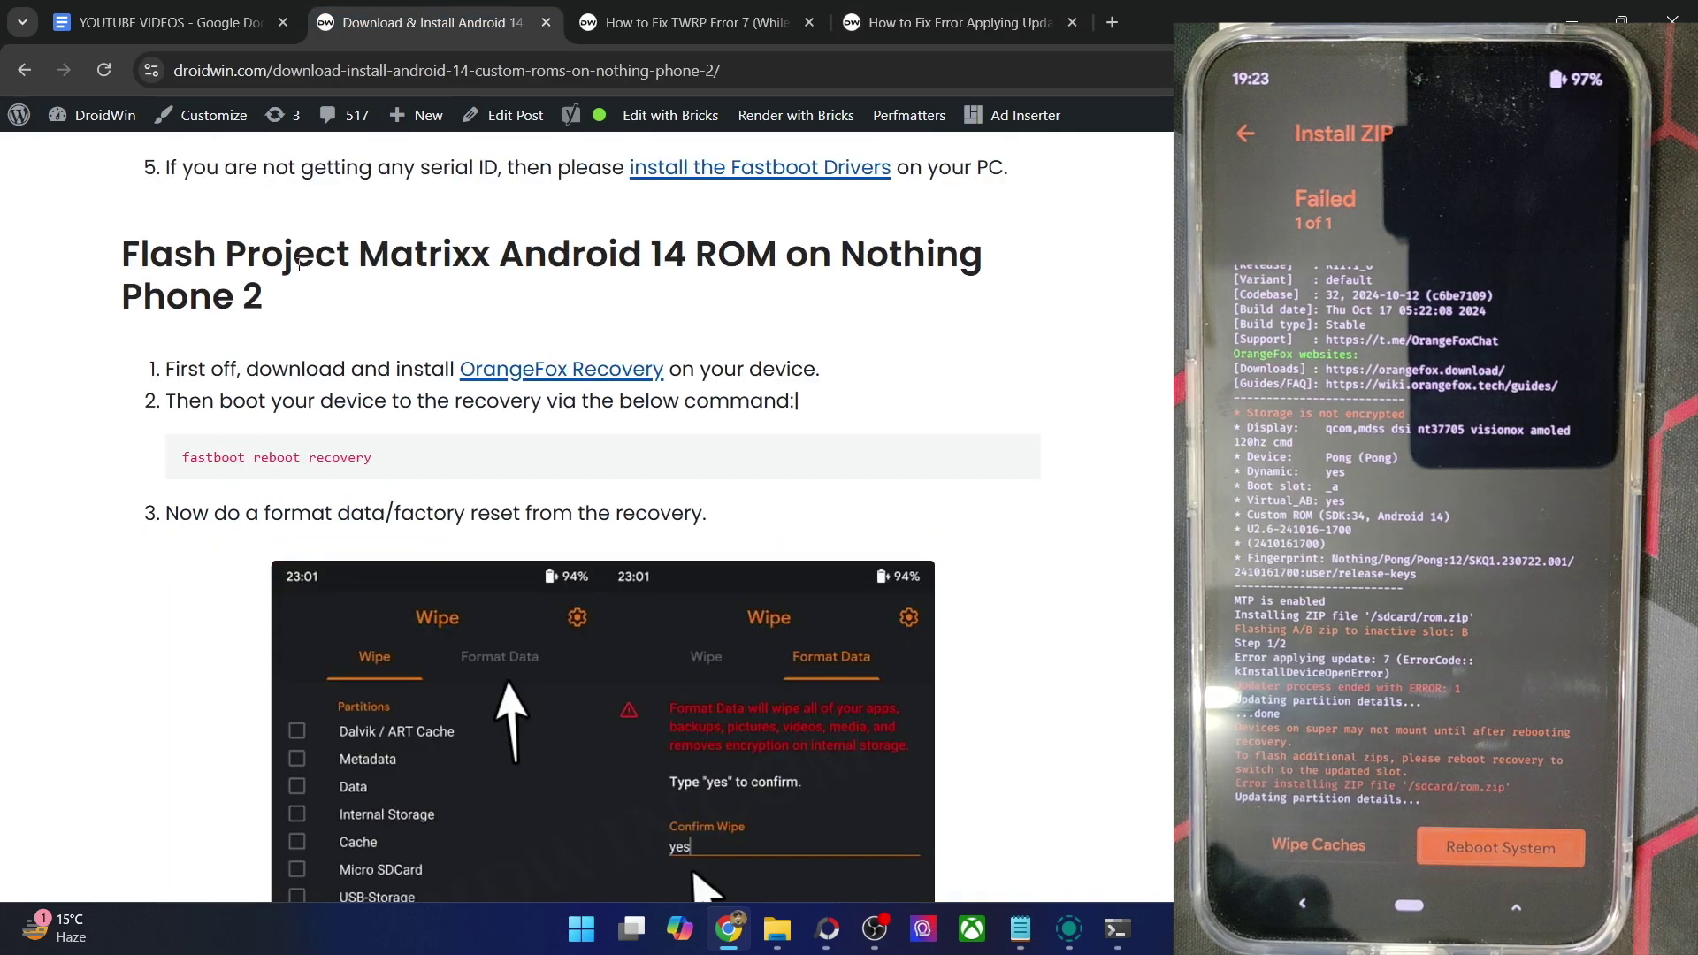
pyautogui.moveTo(228, 250); pyautogui.dragTo(485, 242)
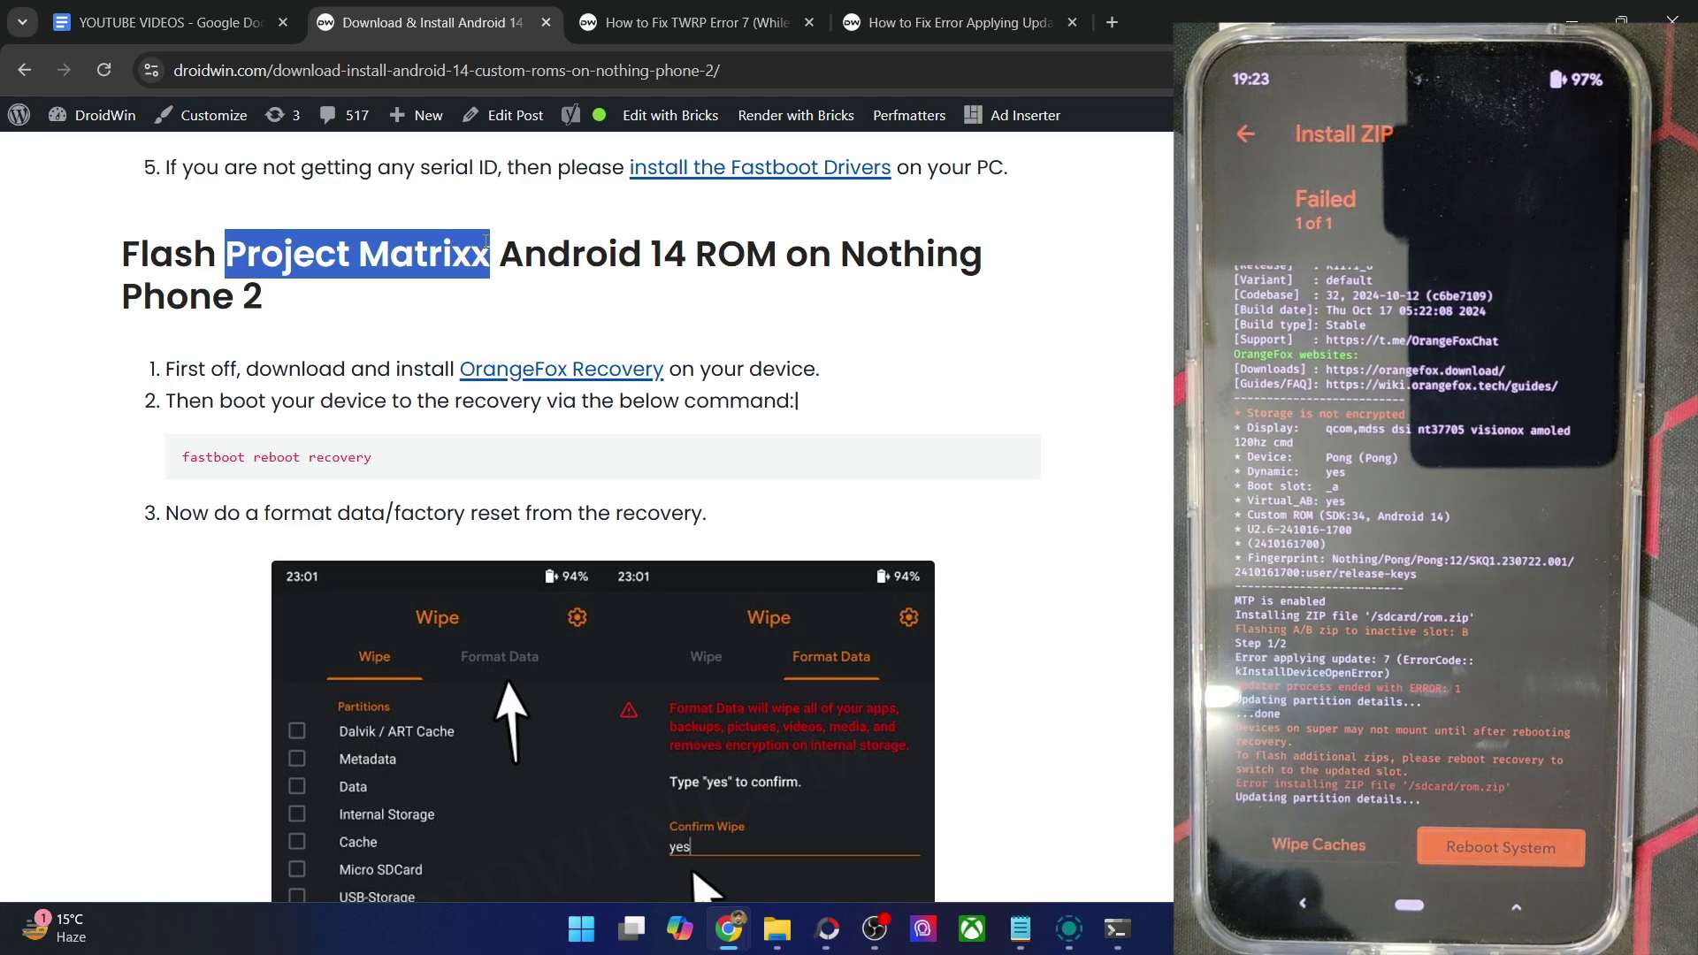
pyautogui.moveTo(501, 256); pyautogui.dragTo(688, 254)
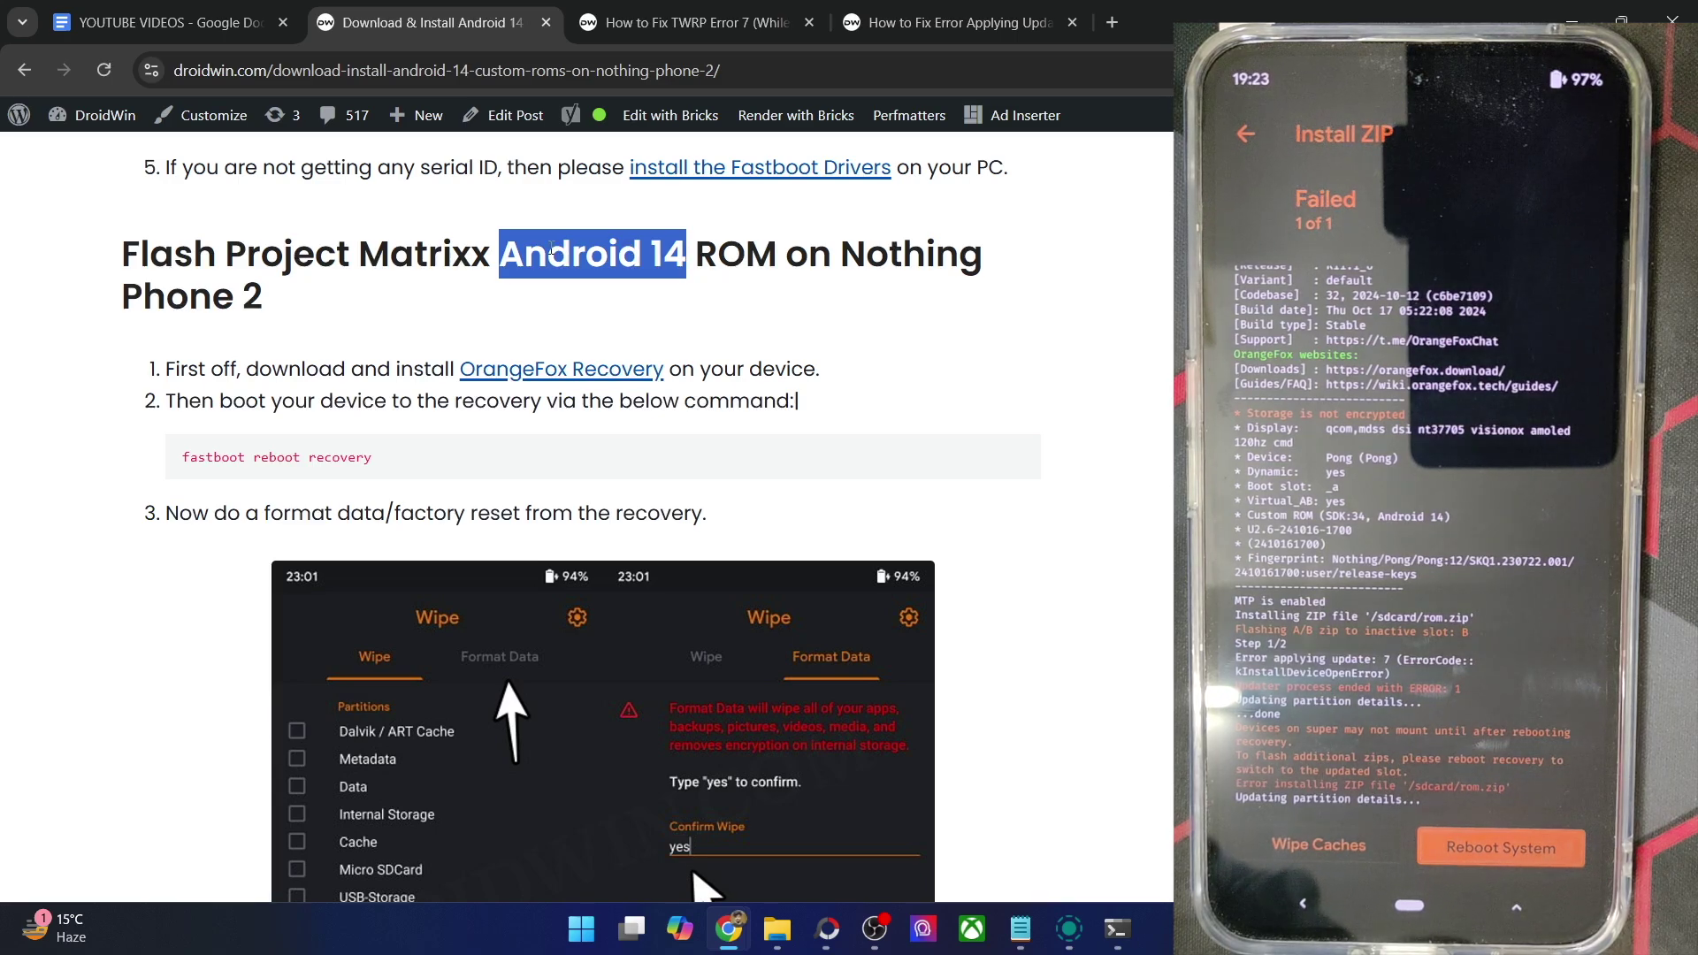
pyautogui.doubleClick(456, 245)
pyautogui.click(540, 246)
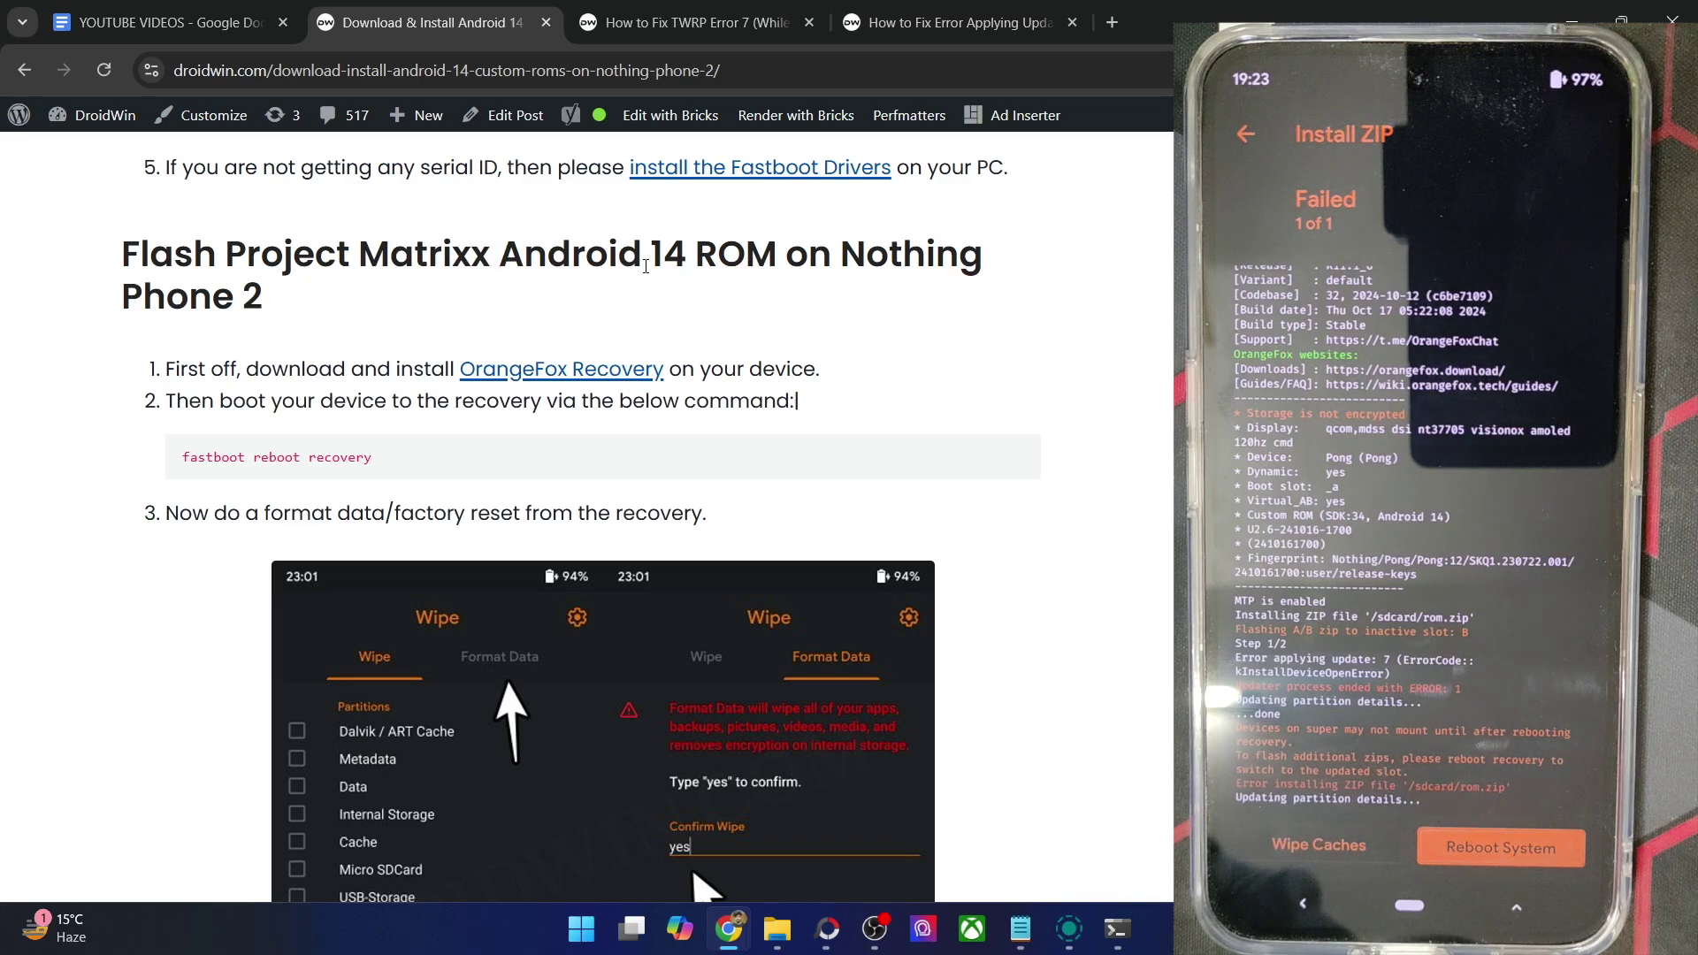
# Step: Scroll to the Step 4 download links, highlight the EVOLUTION X line, then go to File Explorer
pyautogui.scroll(8, 429, 292)
pyautogui.scroll(-7, 429, 292)
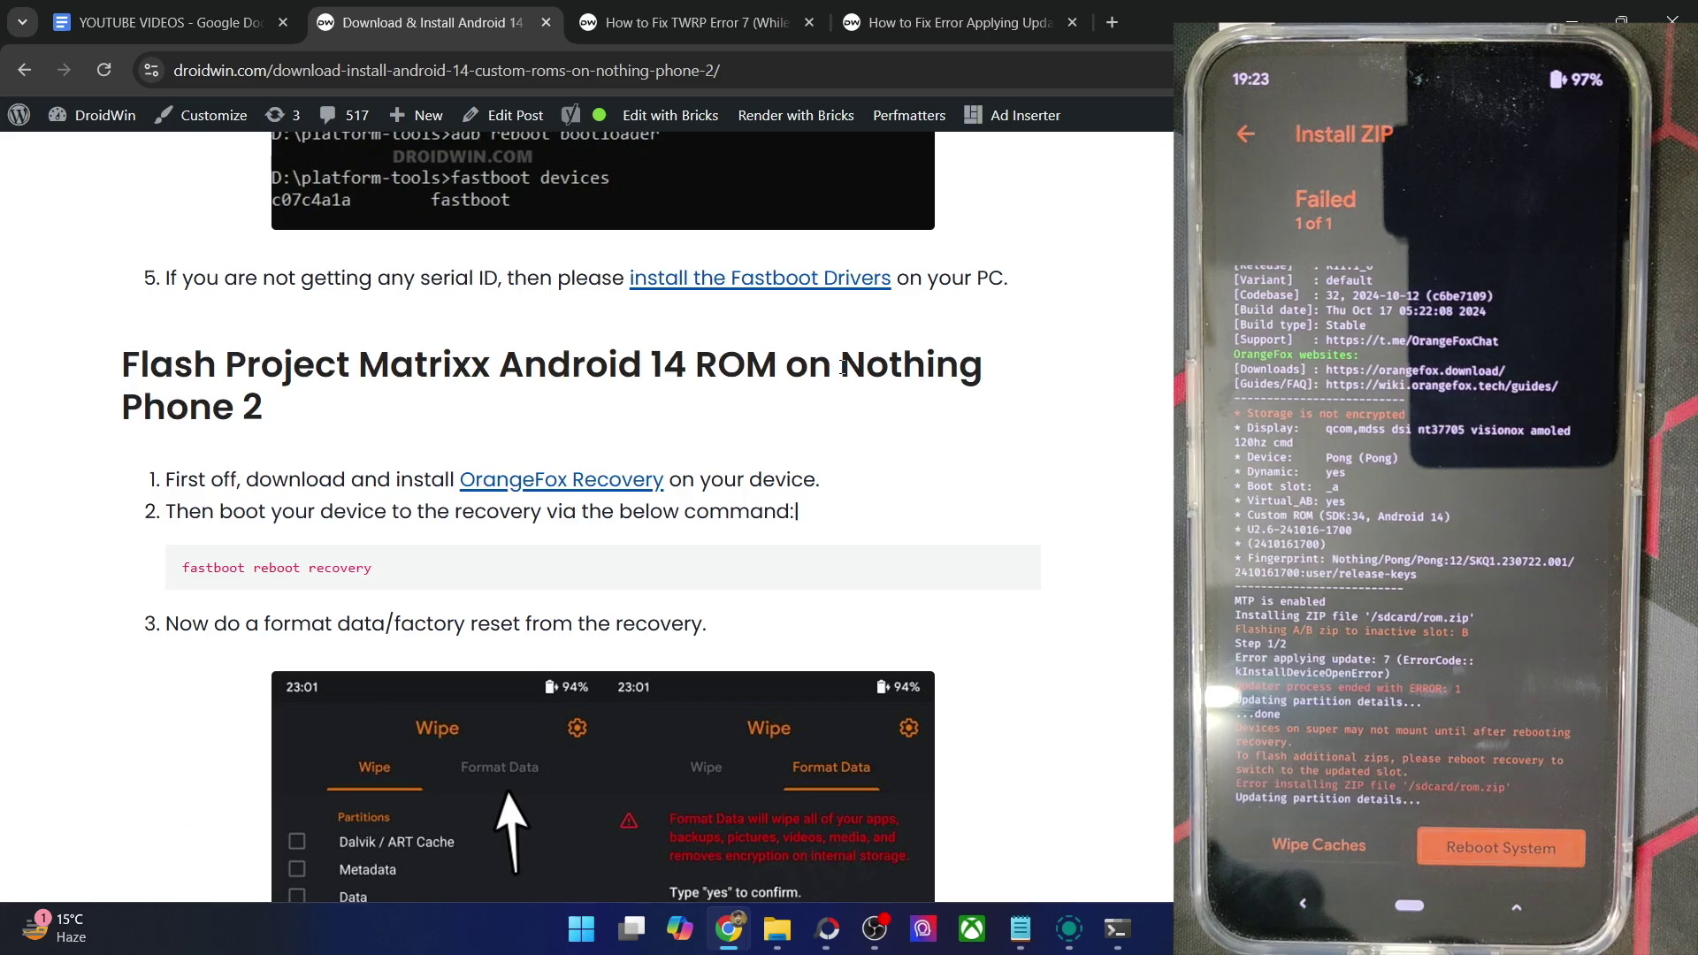
pyautogui.doubleClick(461, 358)
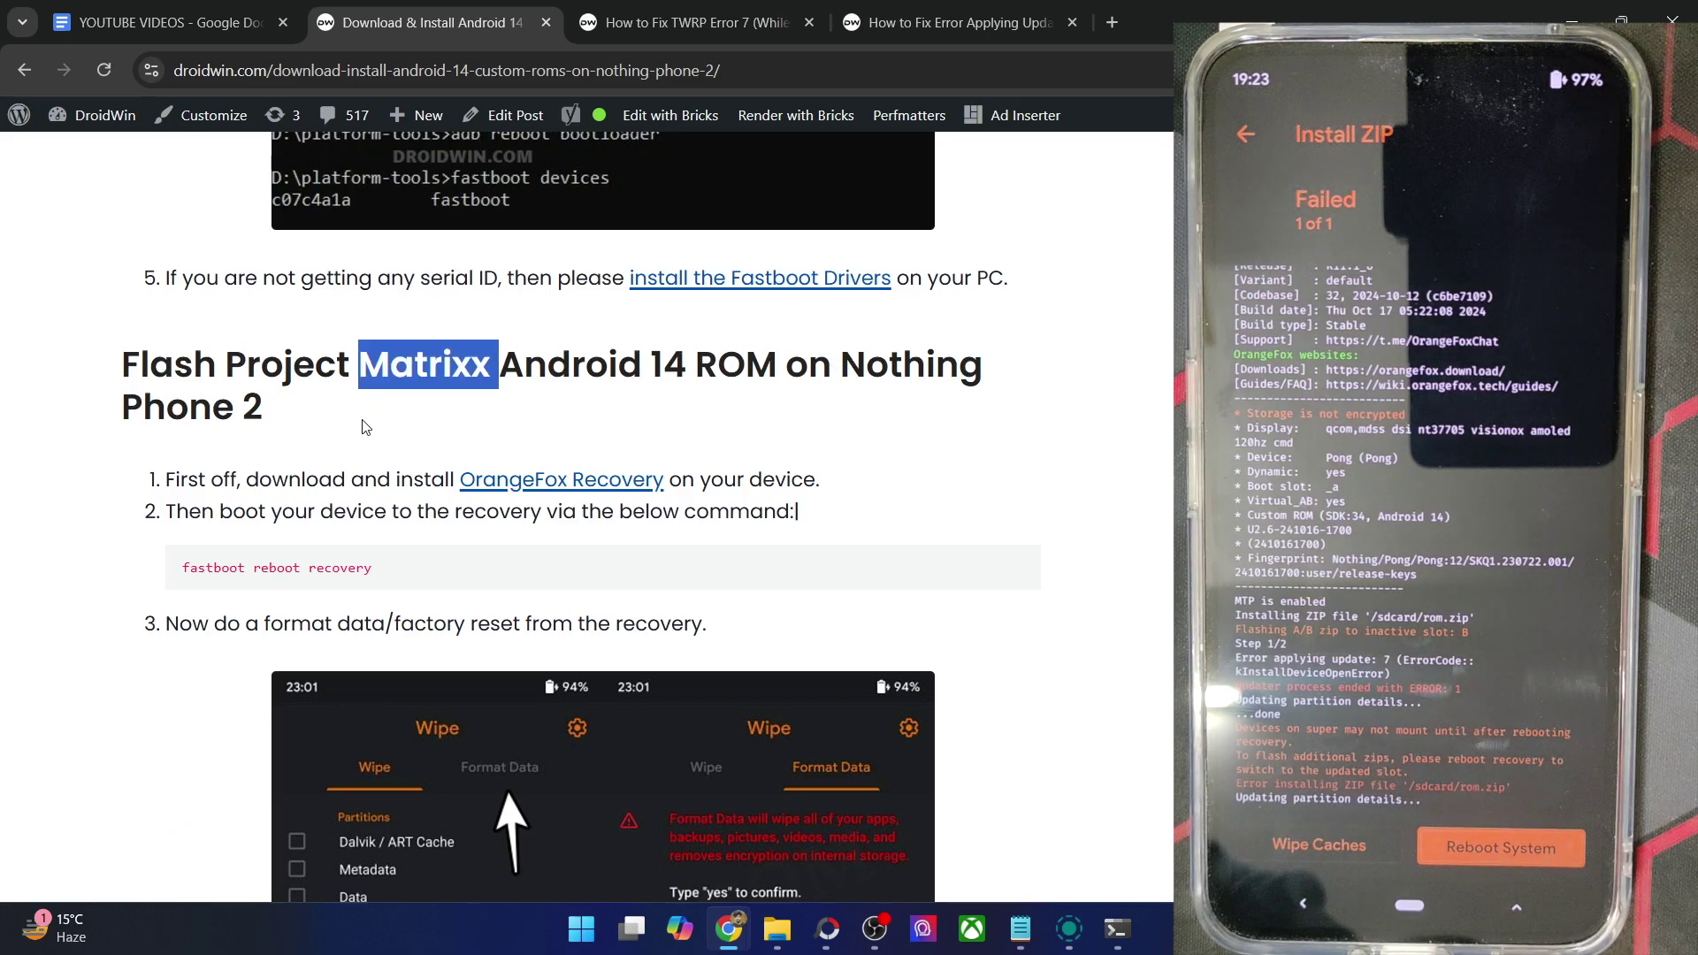
pyautogui.click(510, 362)
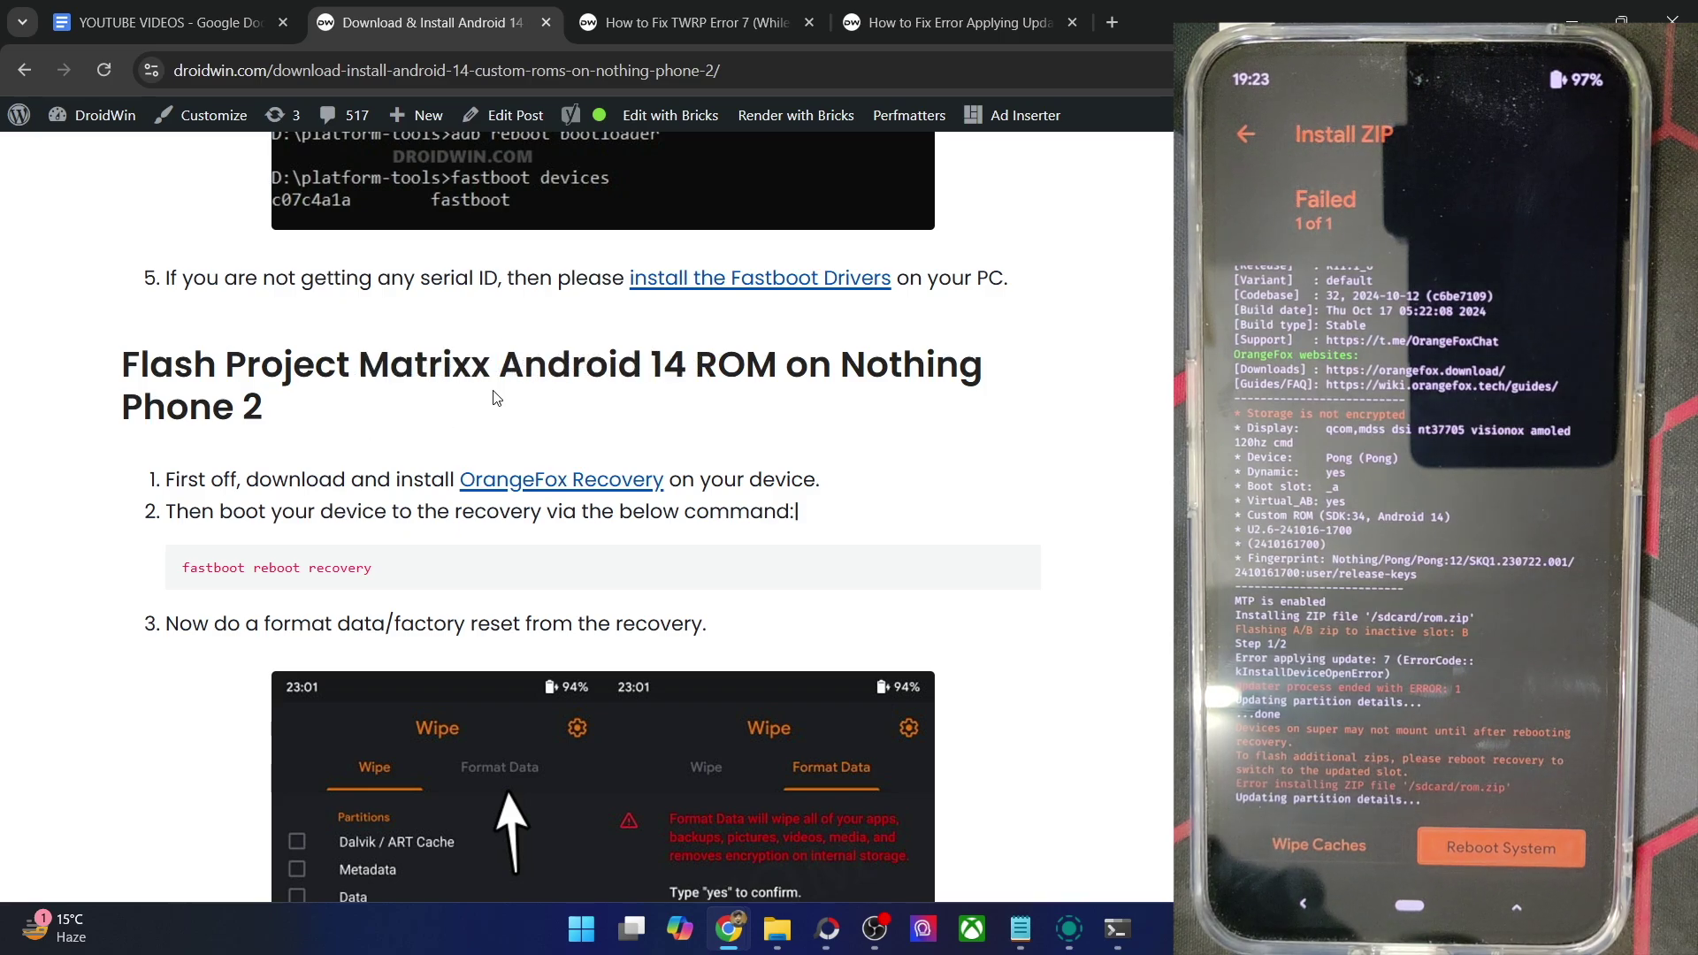
pyautogui.scroll(3, 479, 398)
pyautogui.scroll(10, 480, 390)
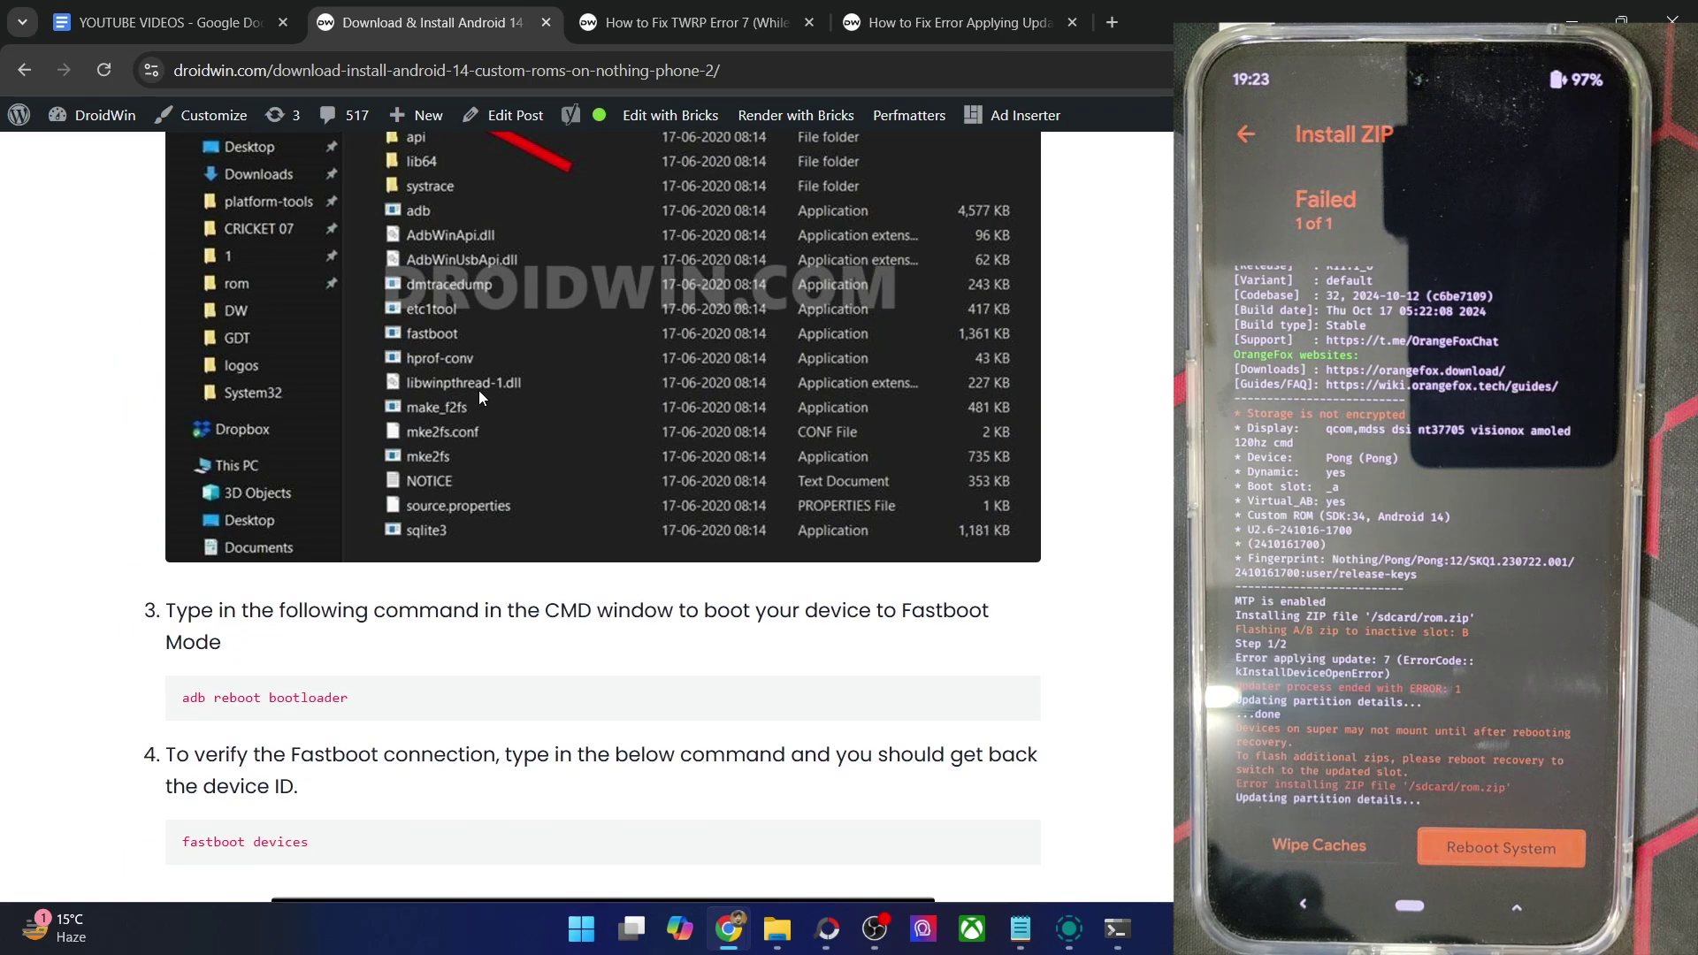
pyautogui.scroll(5, 482, 397)
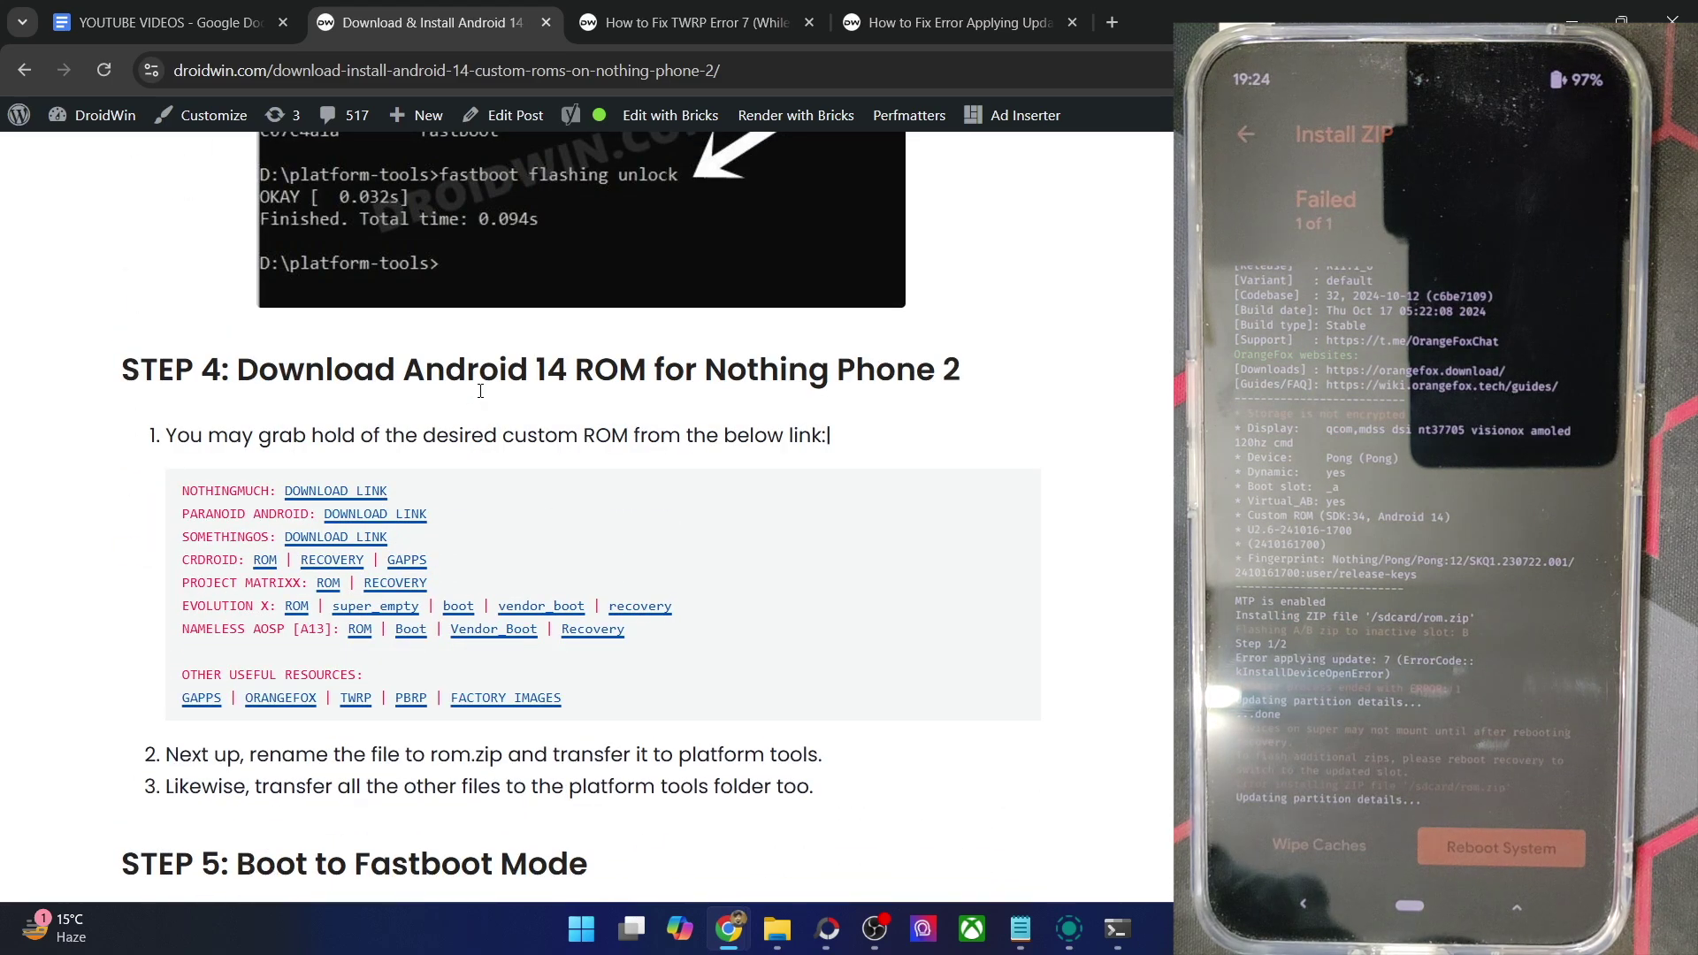
pyautogui.tripleClick(258, 598)
pyautogui.click(247, 607)
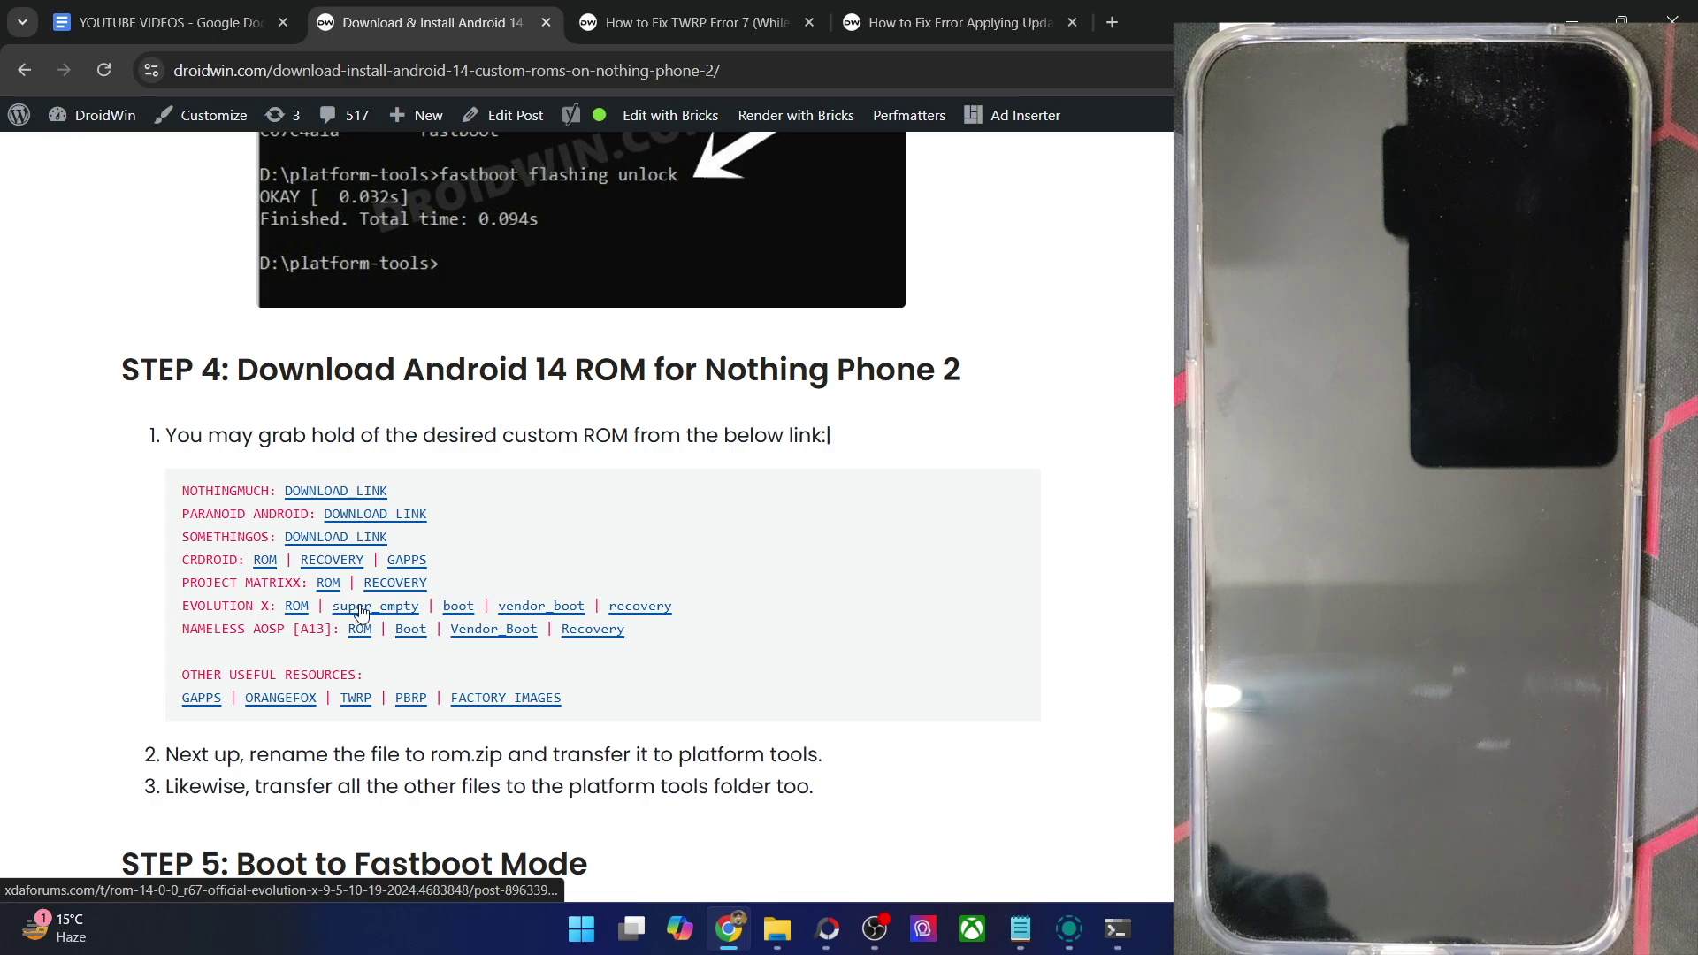
pyautogui.click(776, 929)
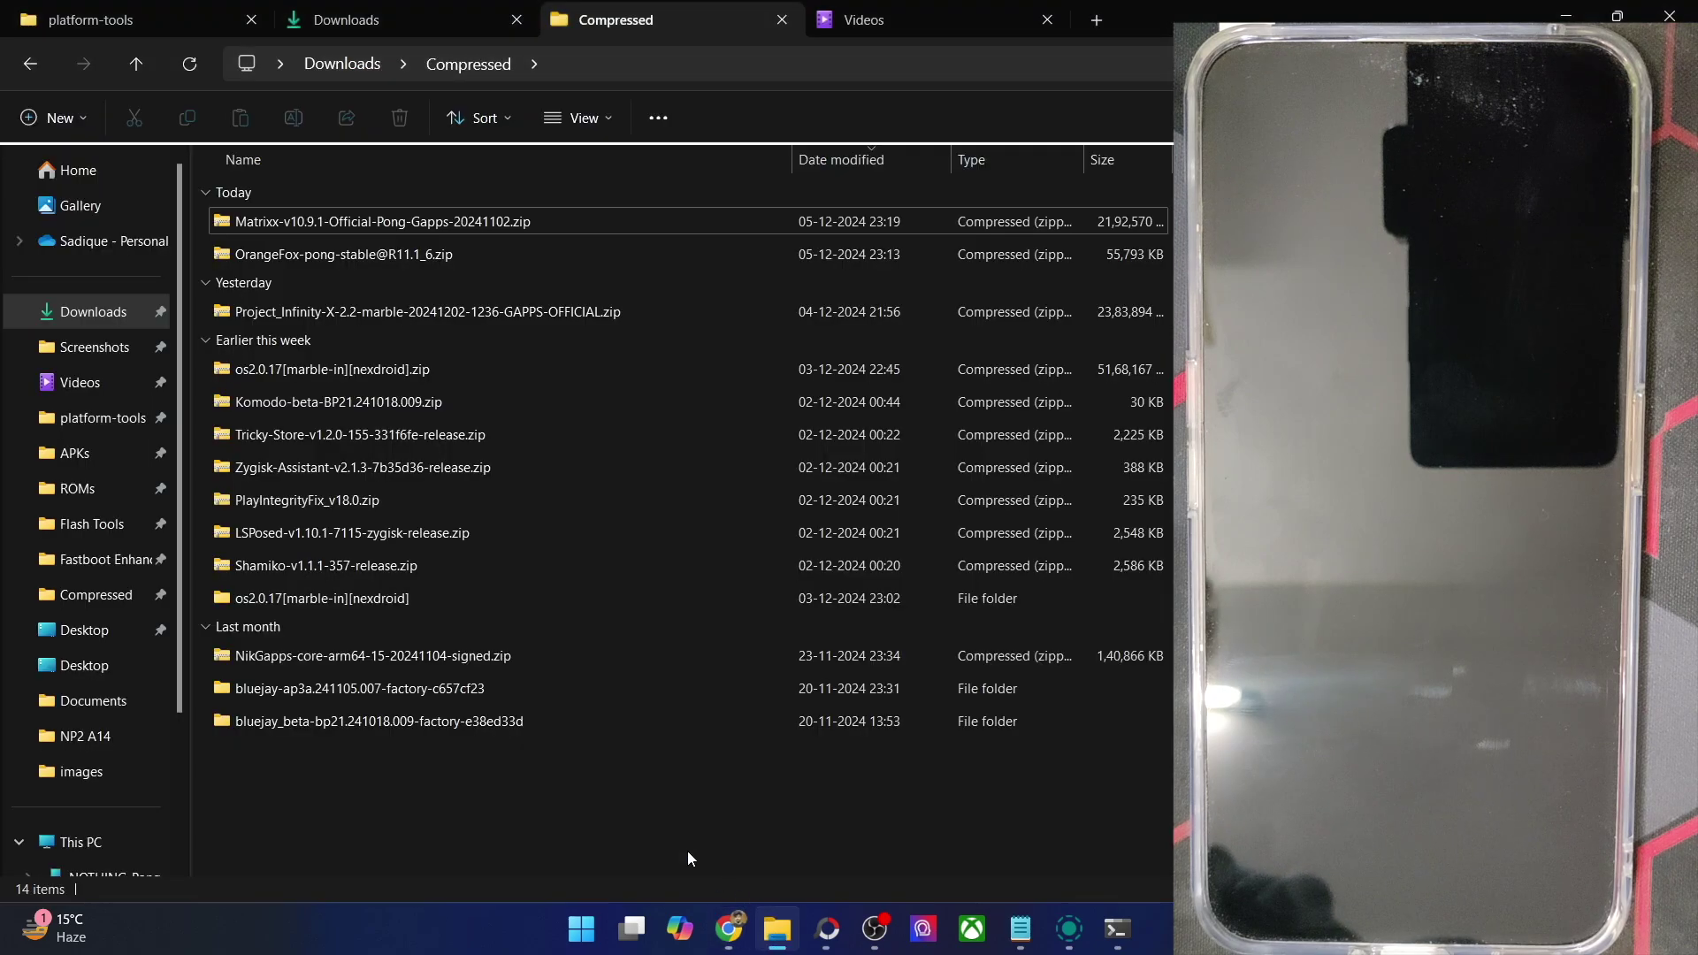
# Step: Check super_empty.img in the Downloads folder, then bring back Chrome's Android 14 ROM guide
pyautogui.click(395, 26)
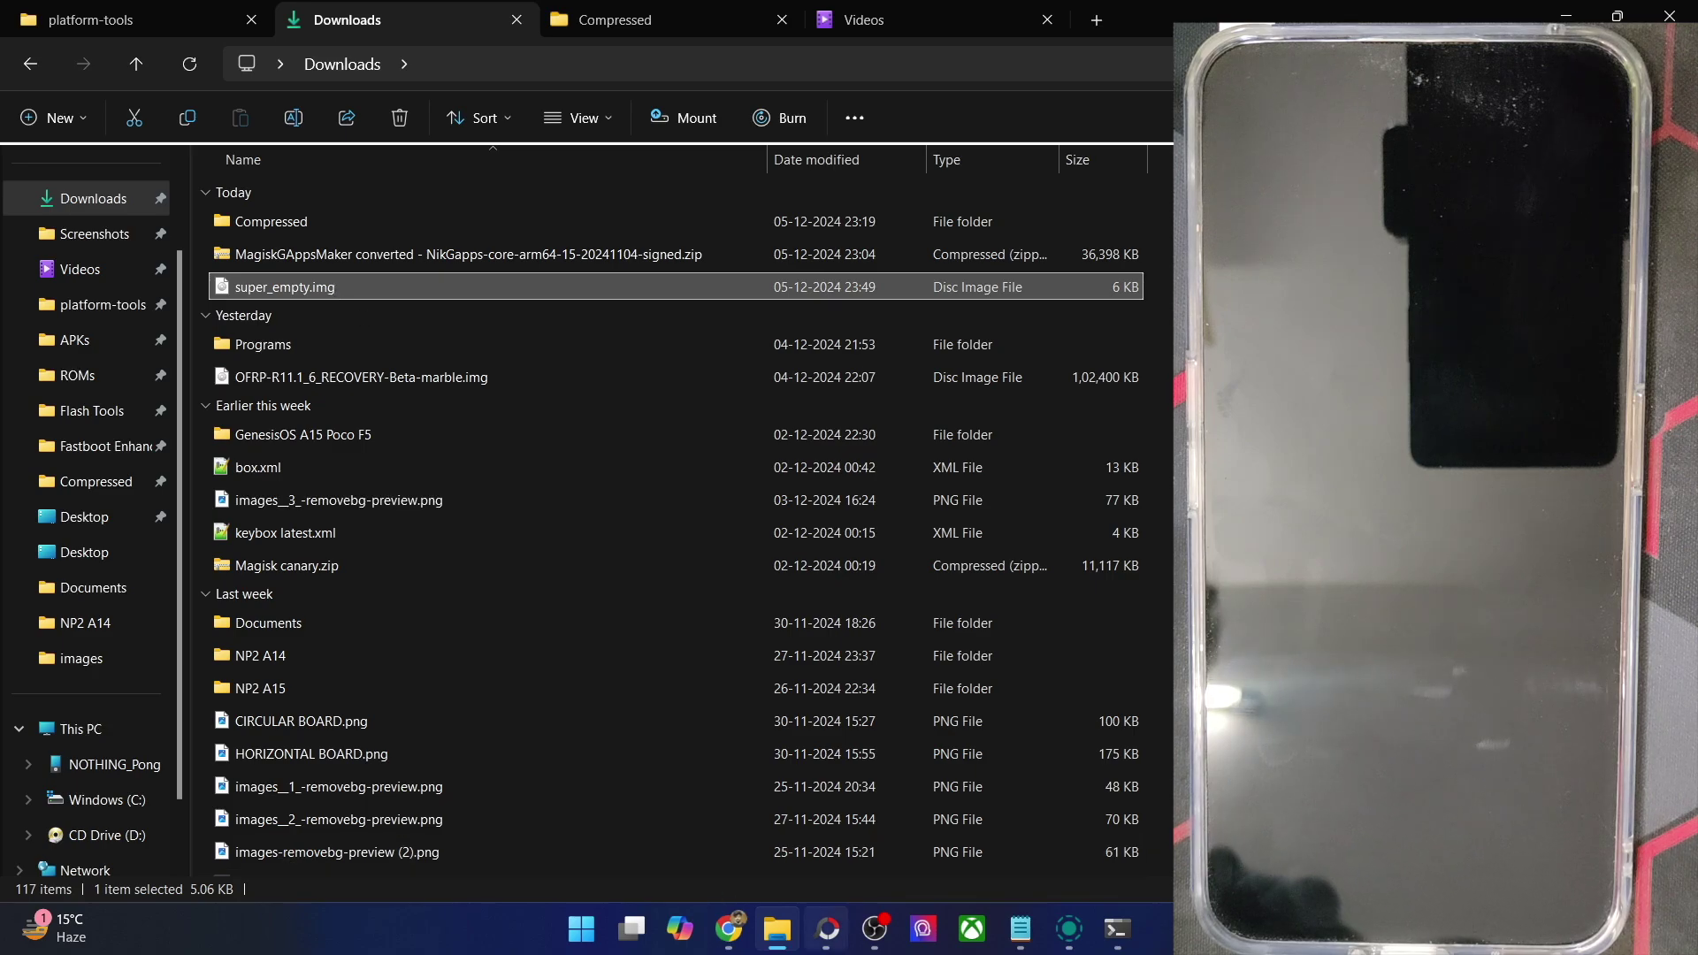
pyautogui.moveTo(750, 943)
pyautogui.click(788, 846)
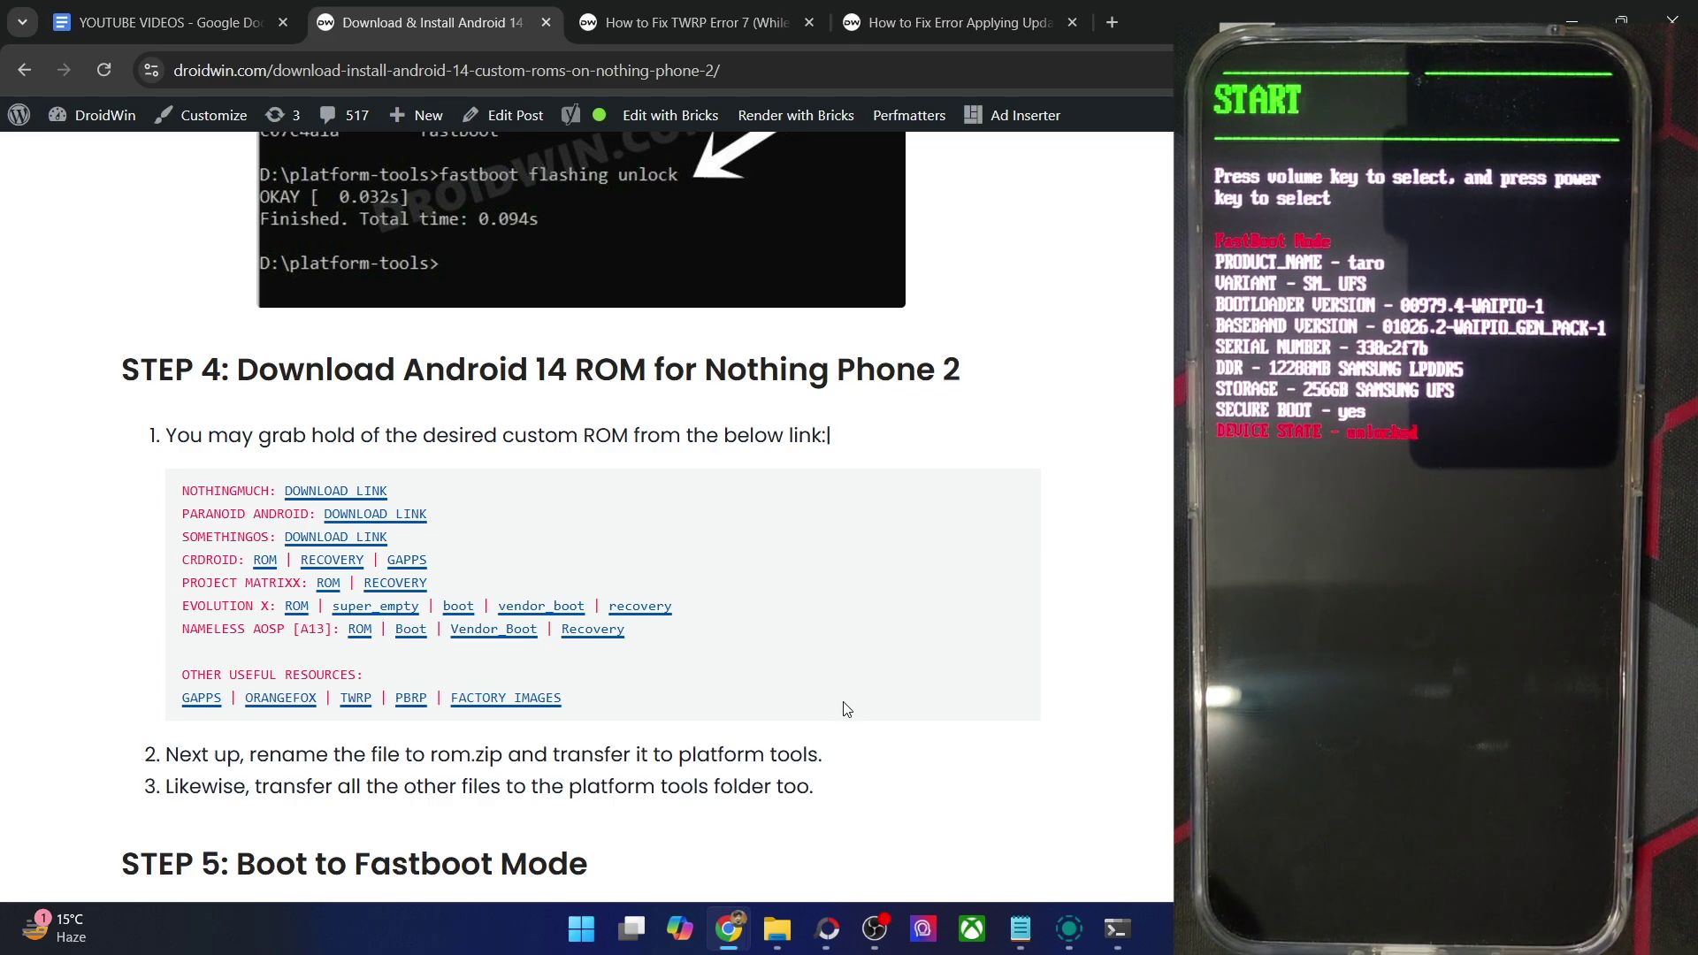
# Step: Return Chrome to the Error Applying Update article's super_empty.img steps 1–5, then bring up File Explorer
pyautogui.scroll(-1, 775, 573)
pyautogui.scroll(8, 625, 244)
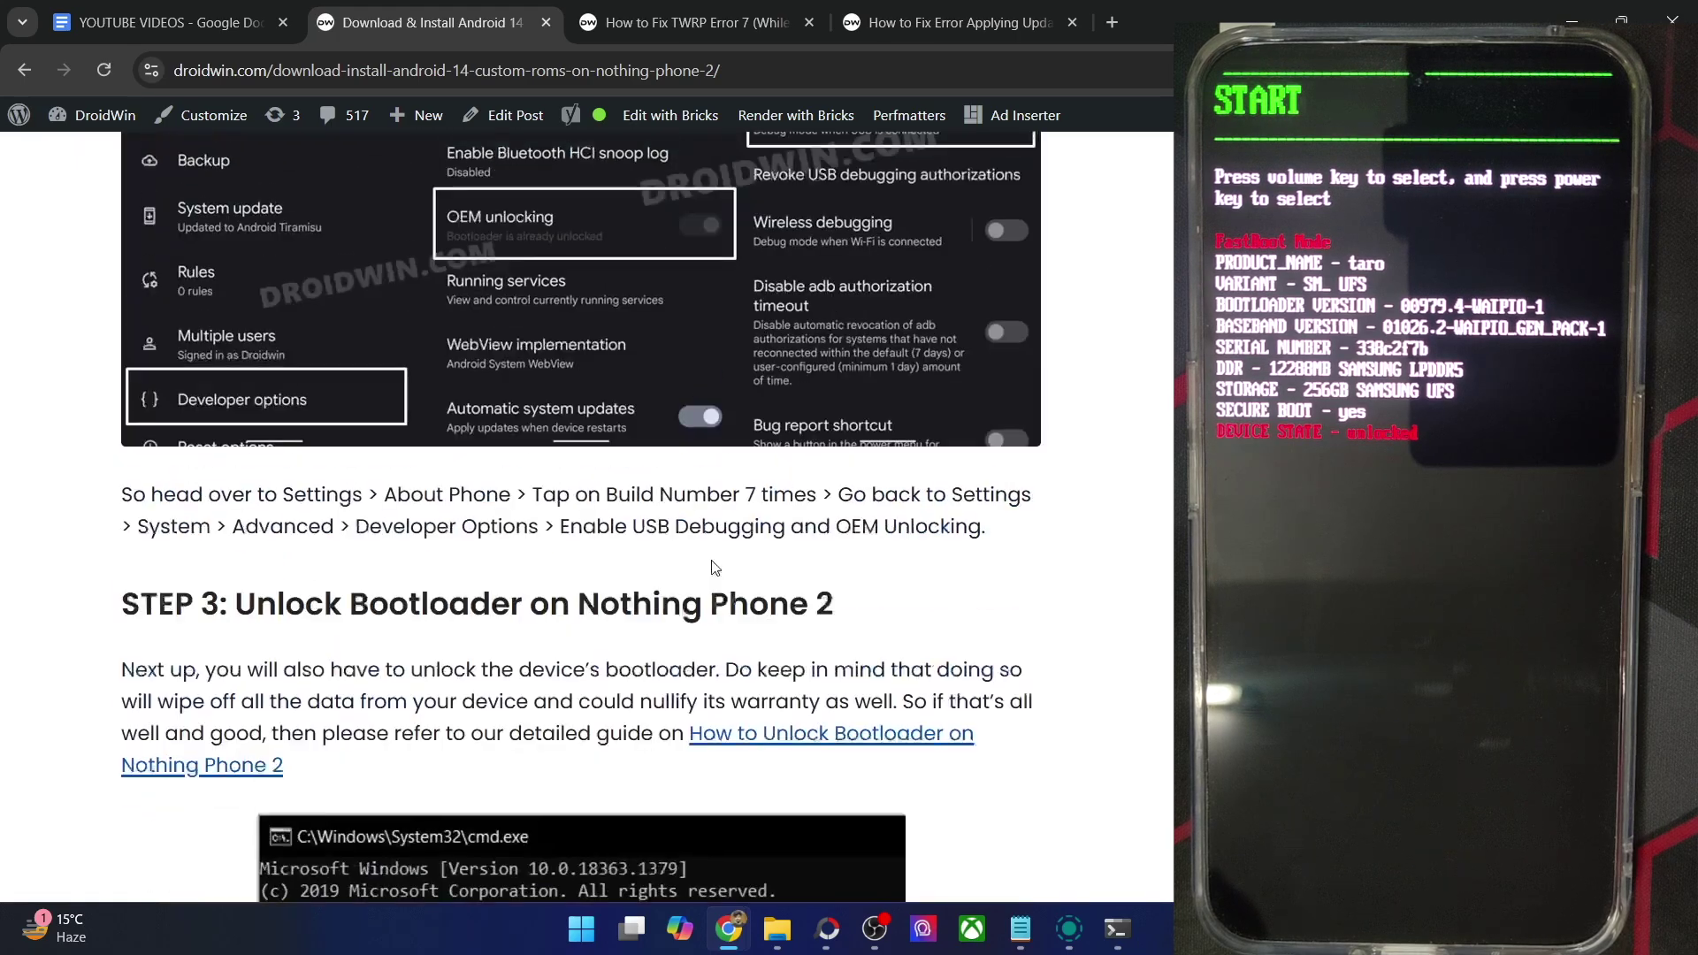
pyautogui.click(628, 19)
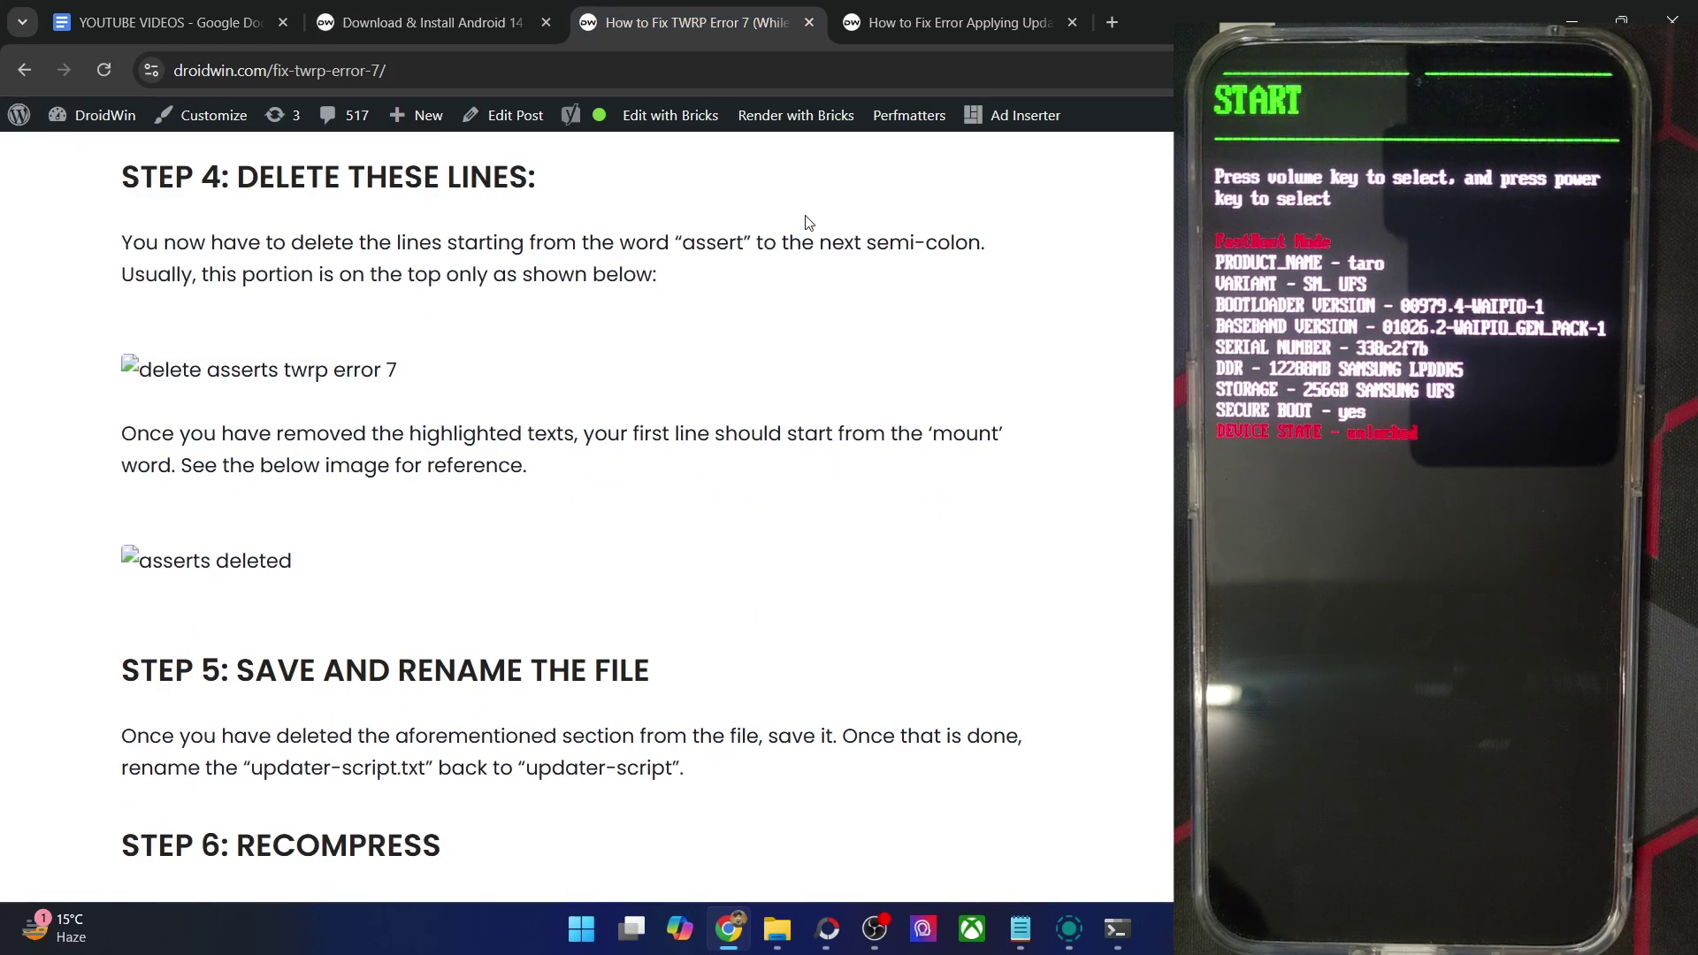
pyautogui.click(913, 10)
pyautogui.scroll(10, 656, 420)
pyautogui.scroll(-4, 656, 419)
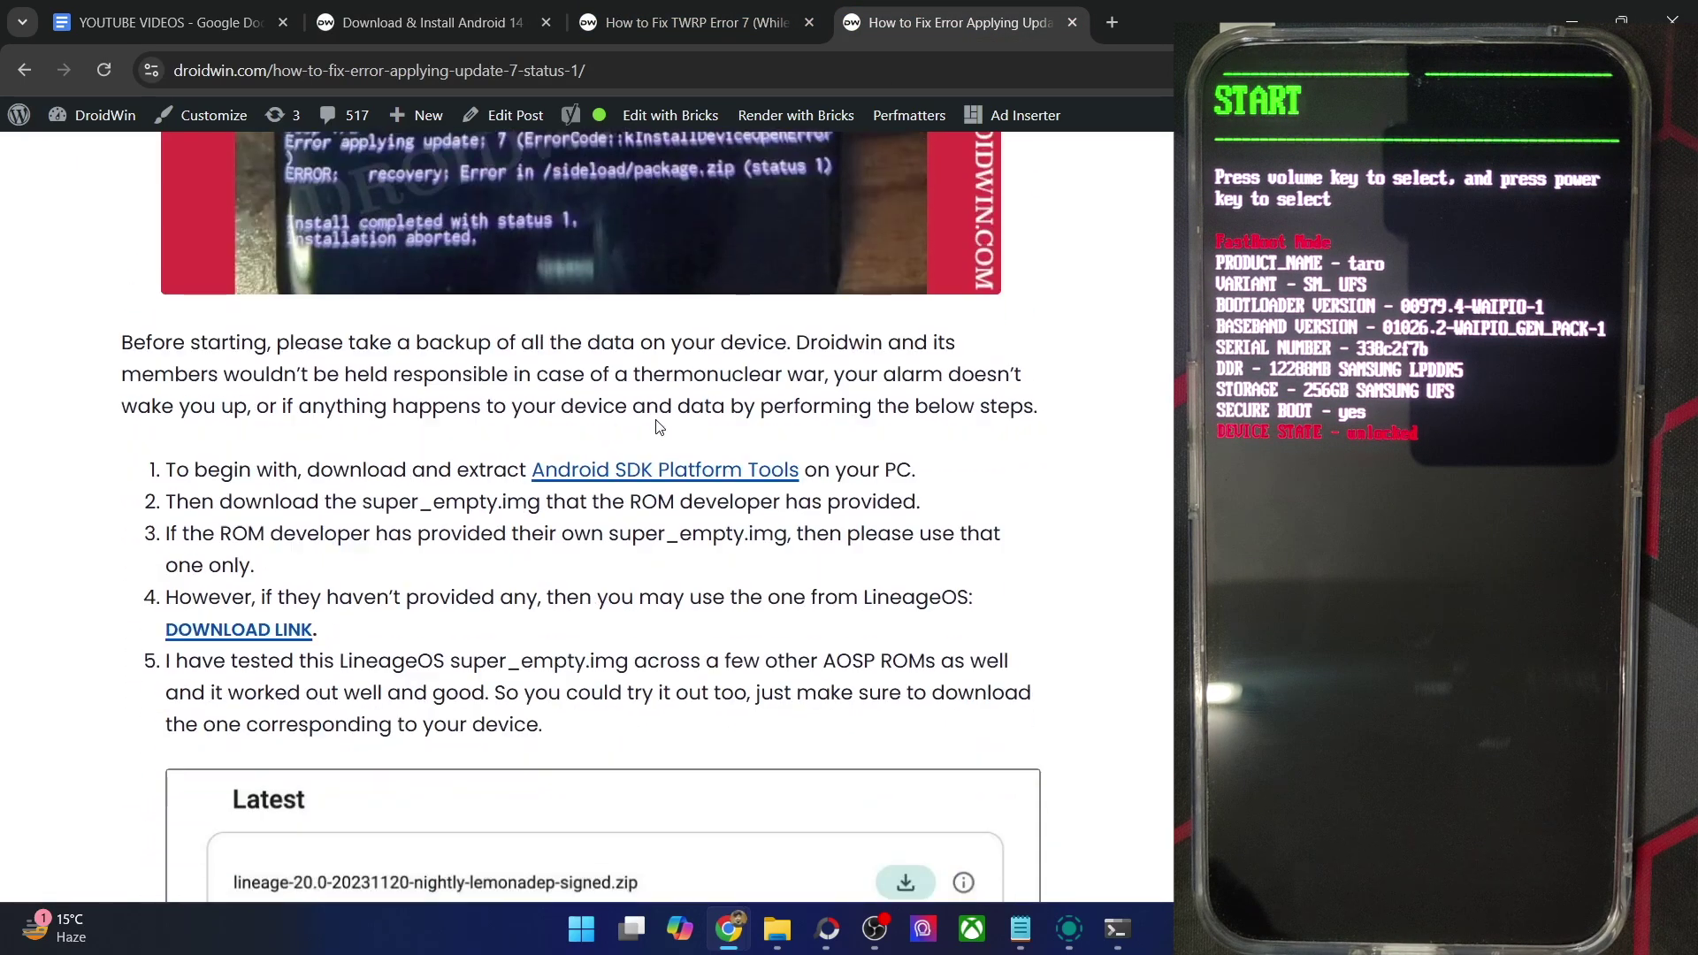
pyautogui.click(776, 929)
# Step: Hide the earlier command window and launch a new Command Prompt through a 'cmd' search
pyautogui.click(168, 13)
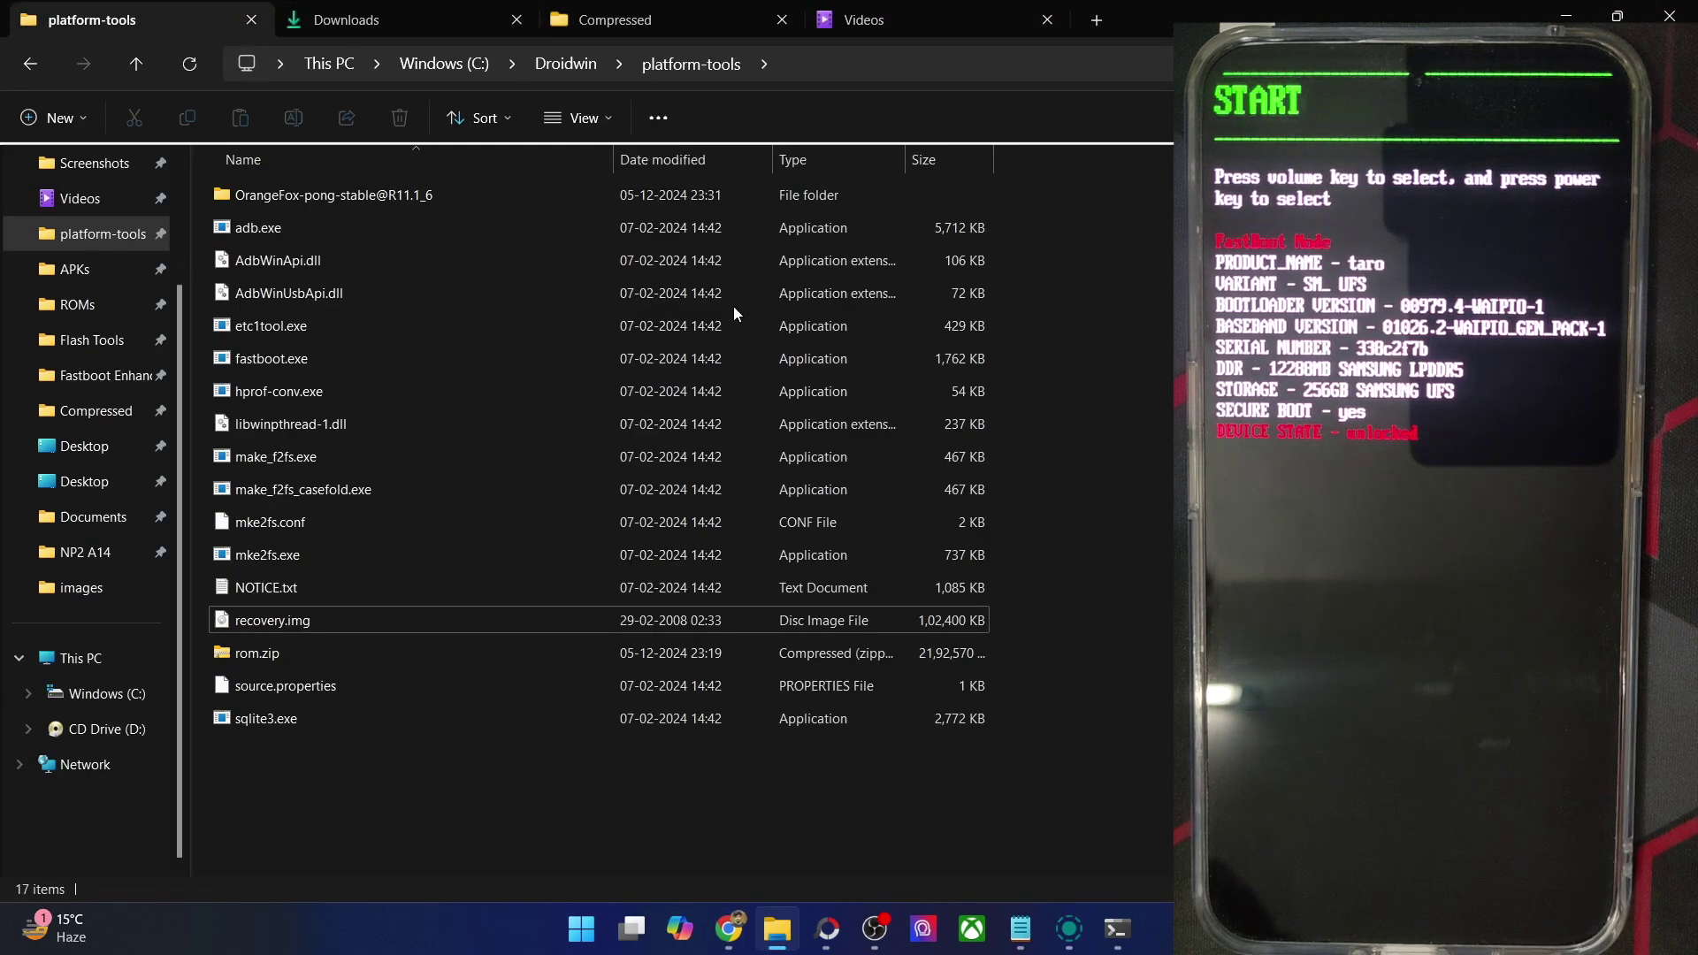
pyautogui.click(1118, 929)
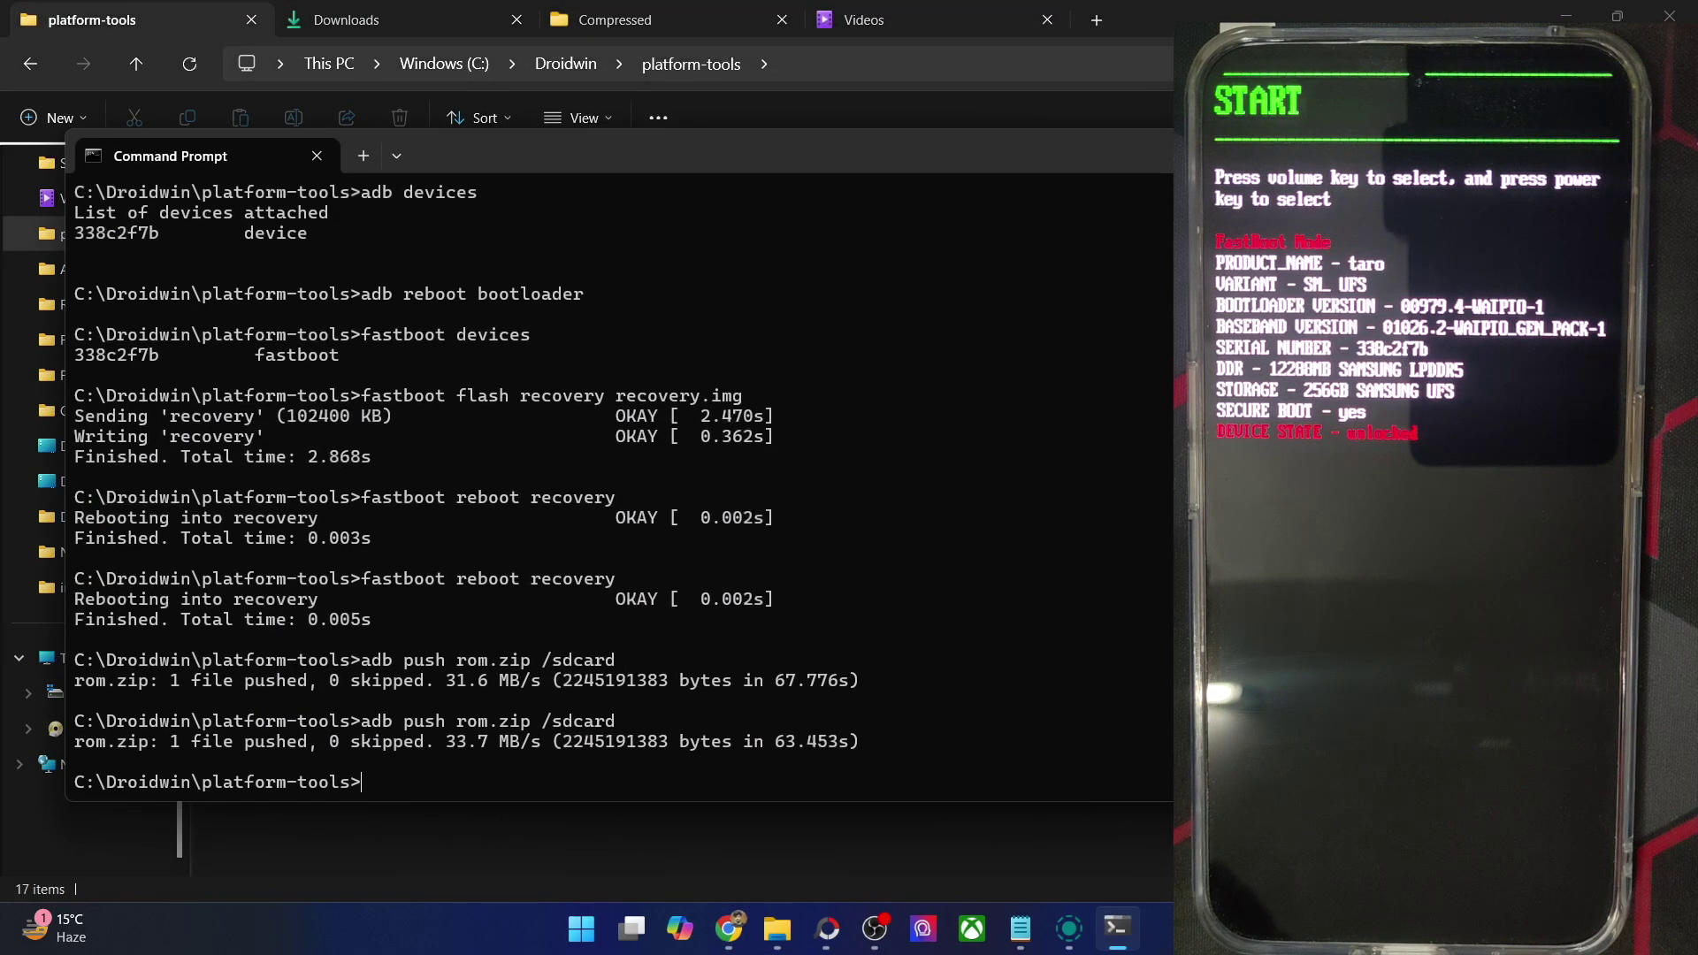
pyautogui.click(1450, 155)
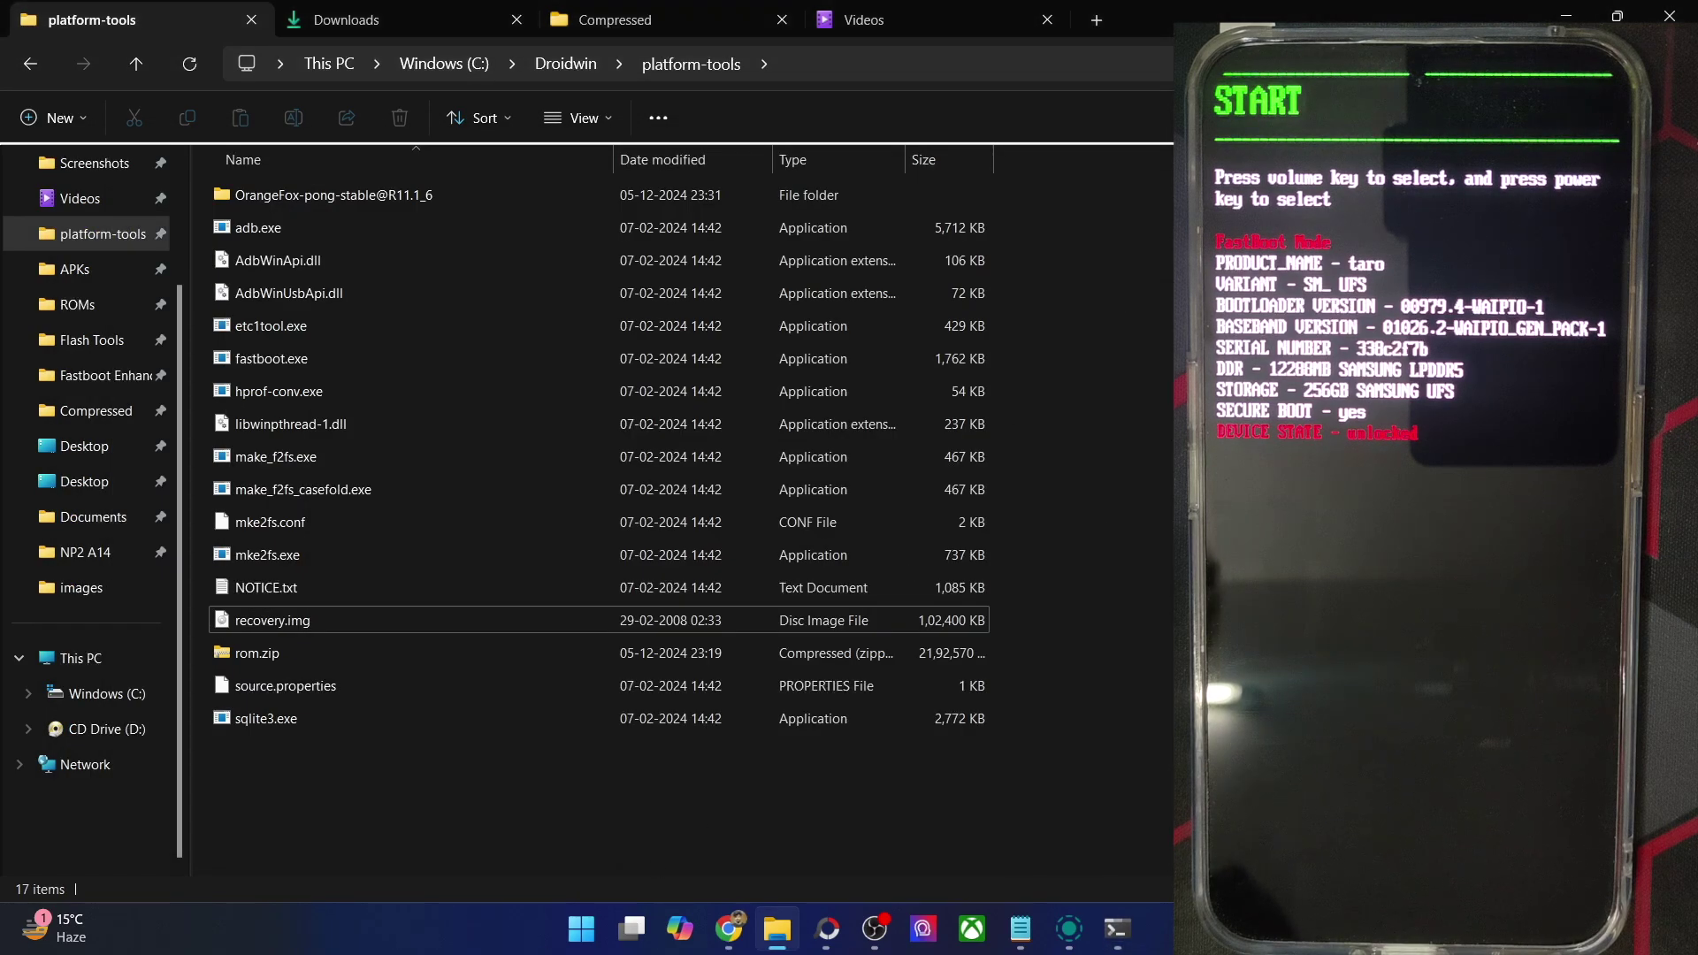
pyautogui.click(874, 64)
pyautogui.write('cm')
pyautogui.press('Escape')
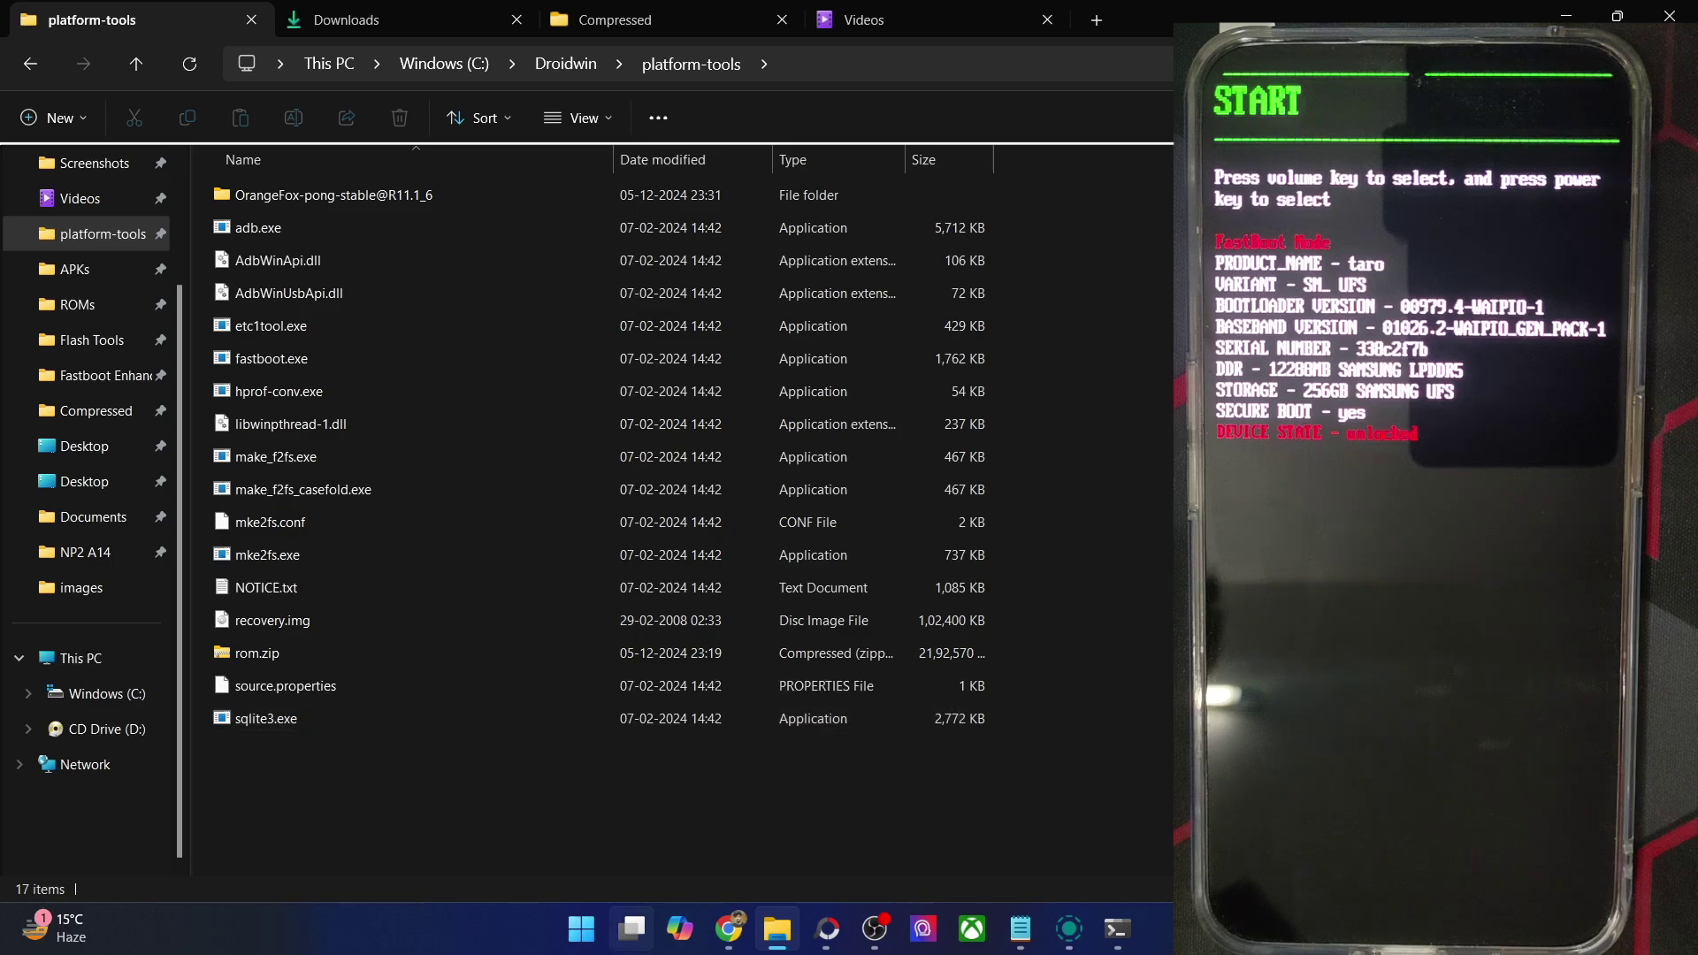
pyautogui.click(589, 948)
pyautogui.write('cmd')
pyautogui.press('Return')
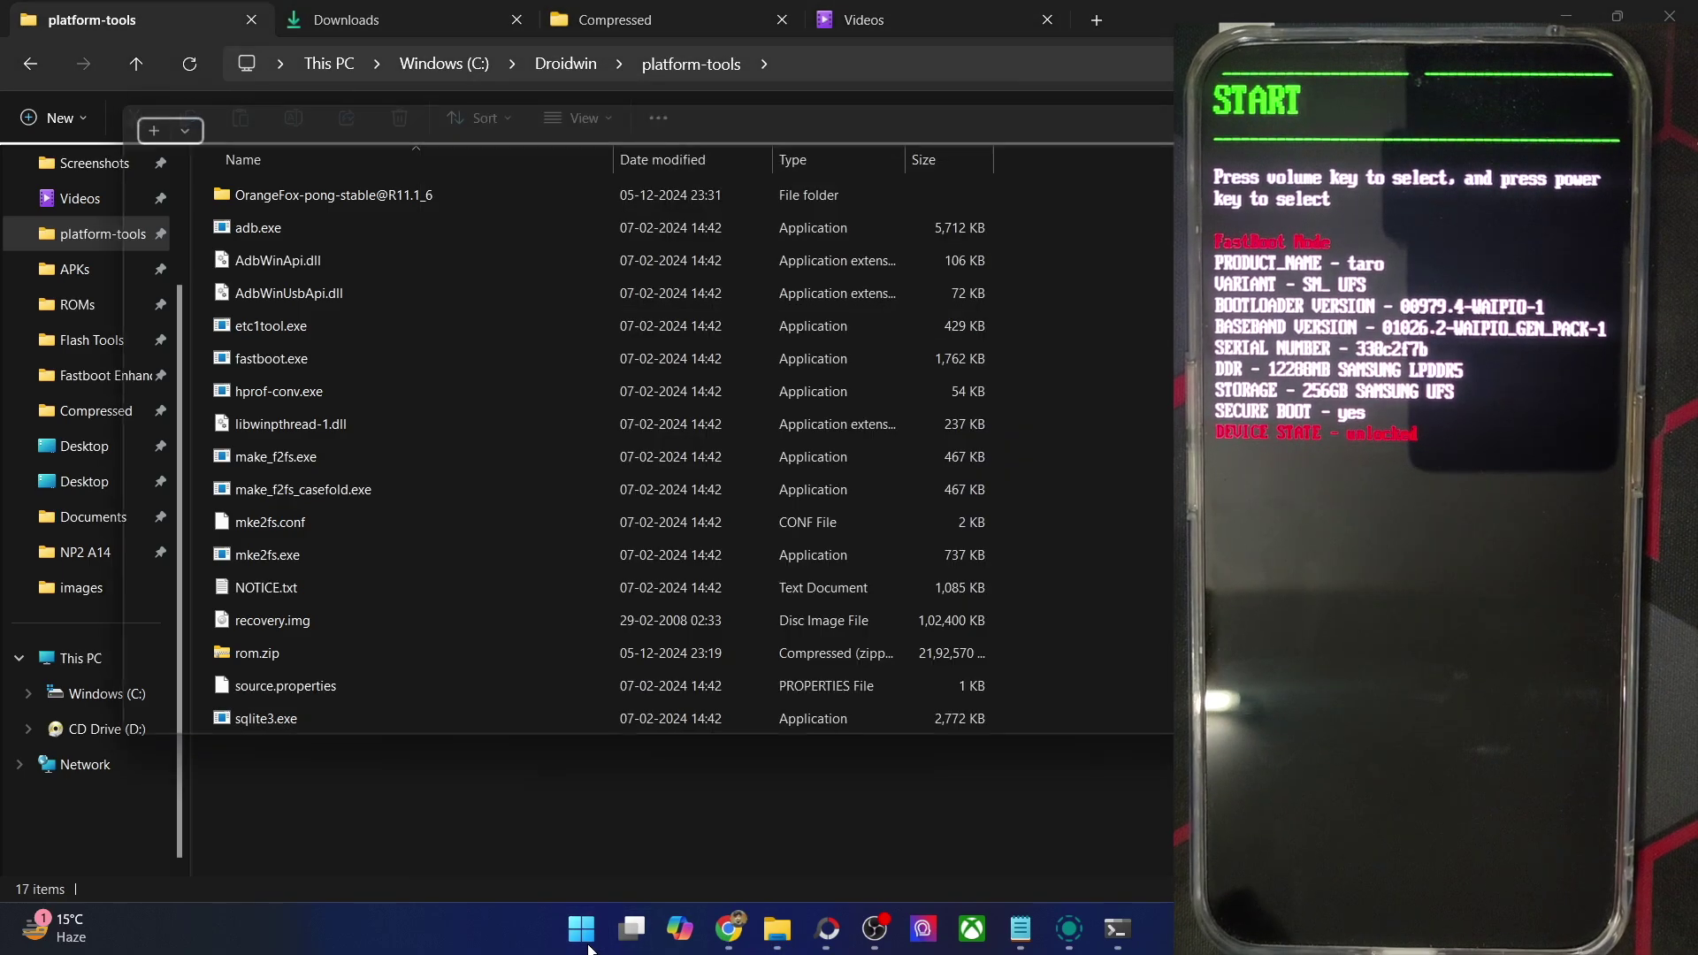
# Step: Change the new Command Prompt to C:\Droidwin\platform-tools using the path copied from Explorer
pyautogui.write('cd')
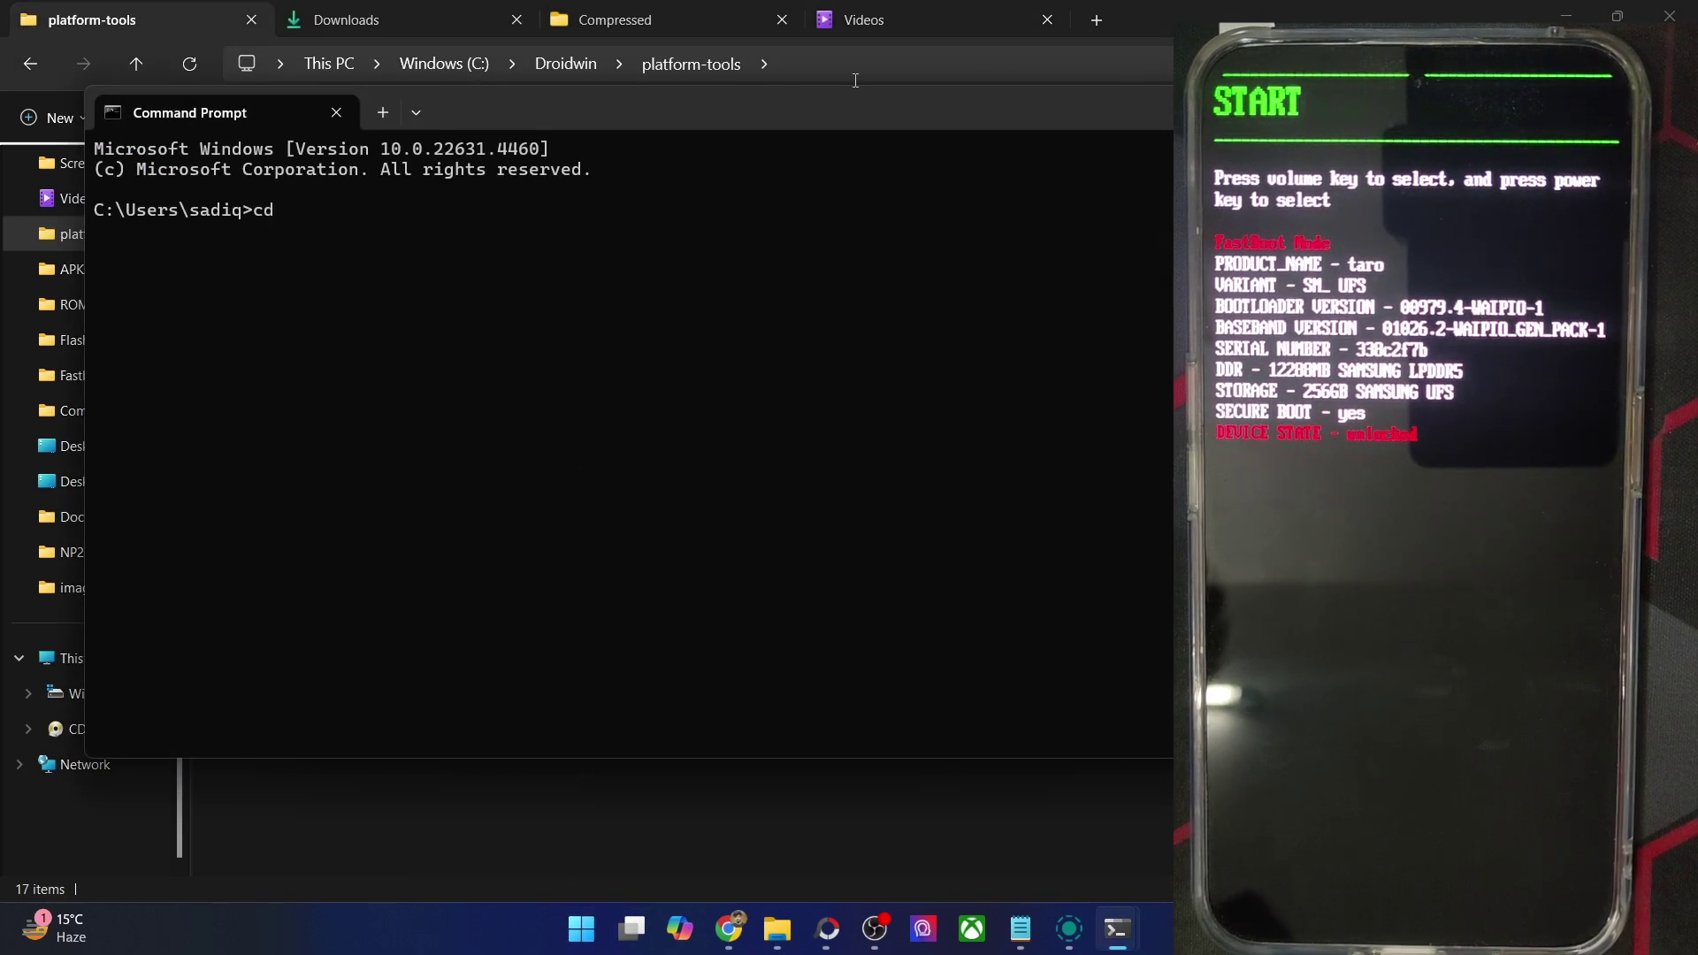
pyautogui.click(855, 71)
pyautogui.hotkey('ctrl', 'c')
pyautogui.click(1119, 928)
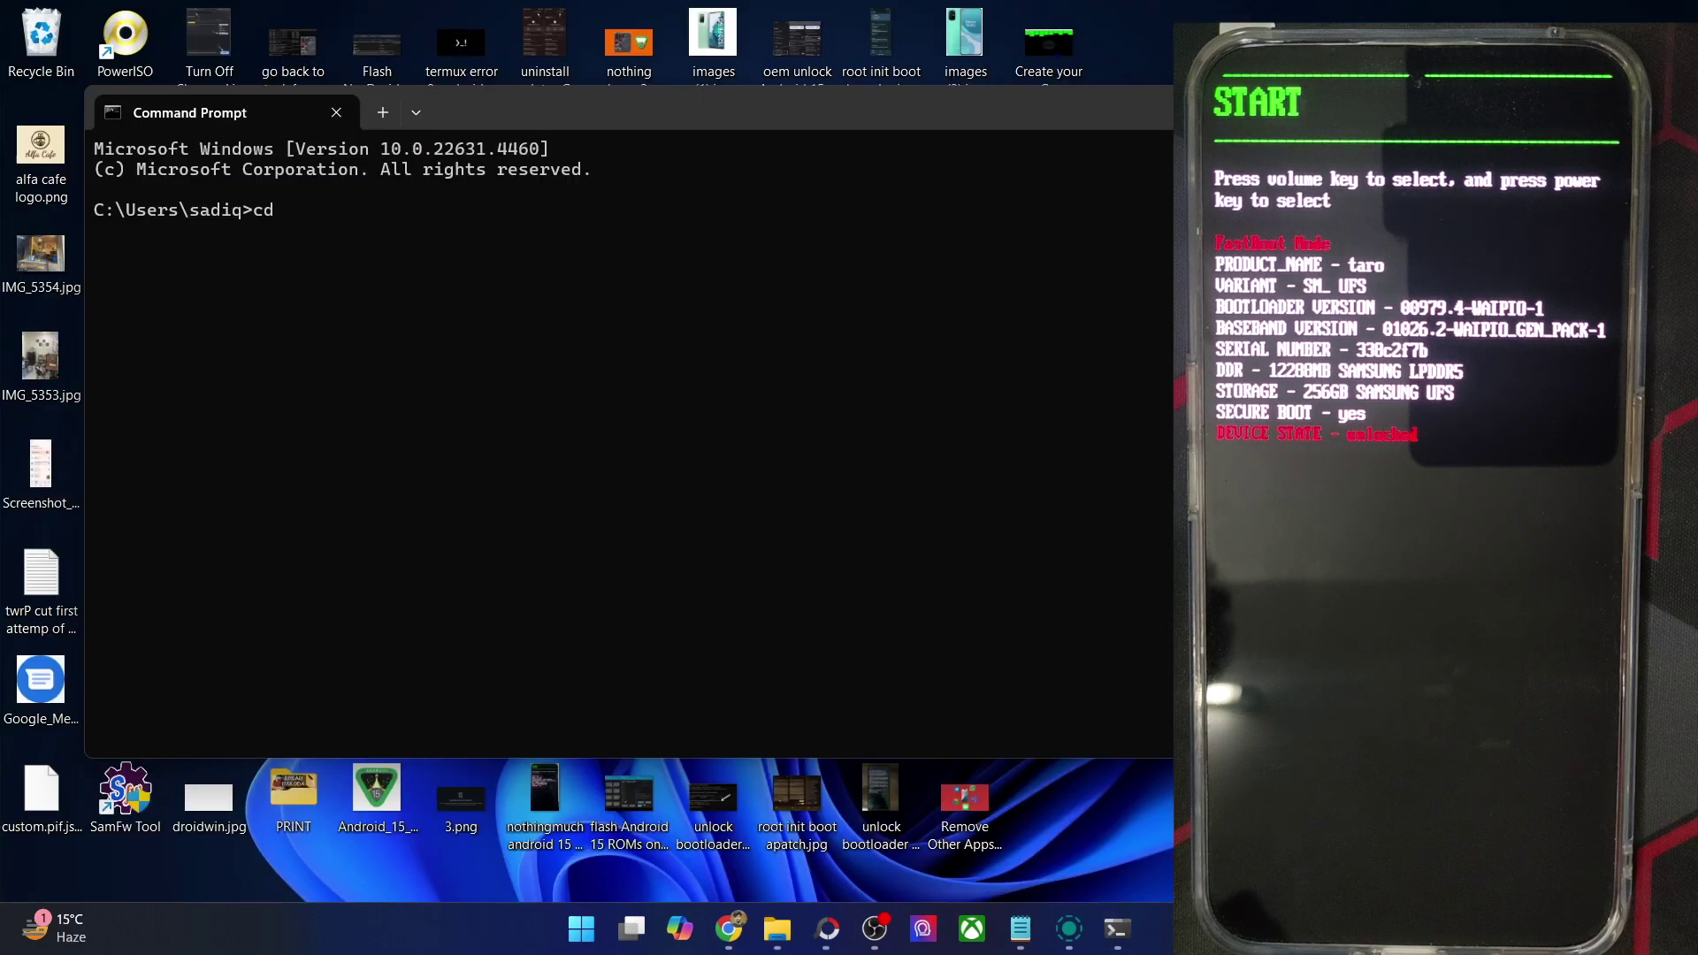
pyautogui.click(1026, 800)
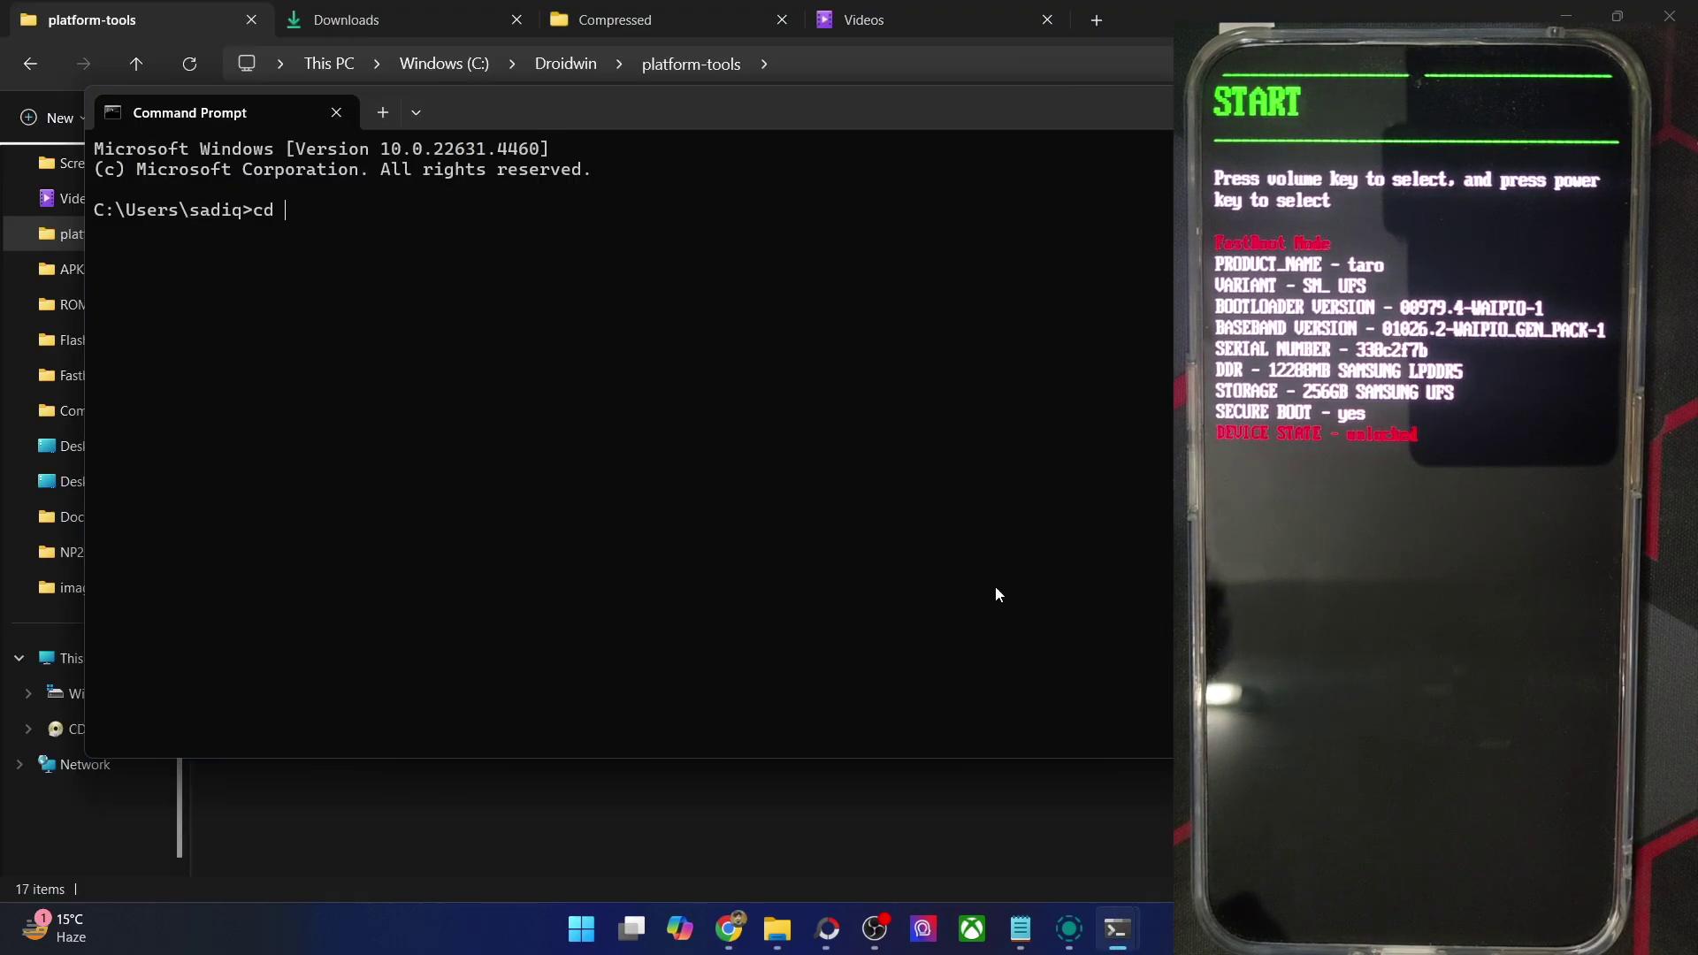
pyautogui.hotkey('ctrl', 'v')
pyautogui.press('Return')
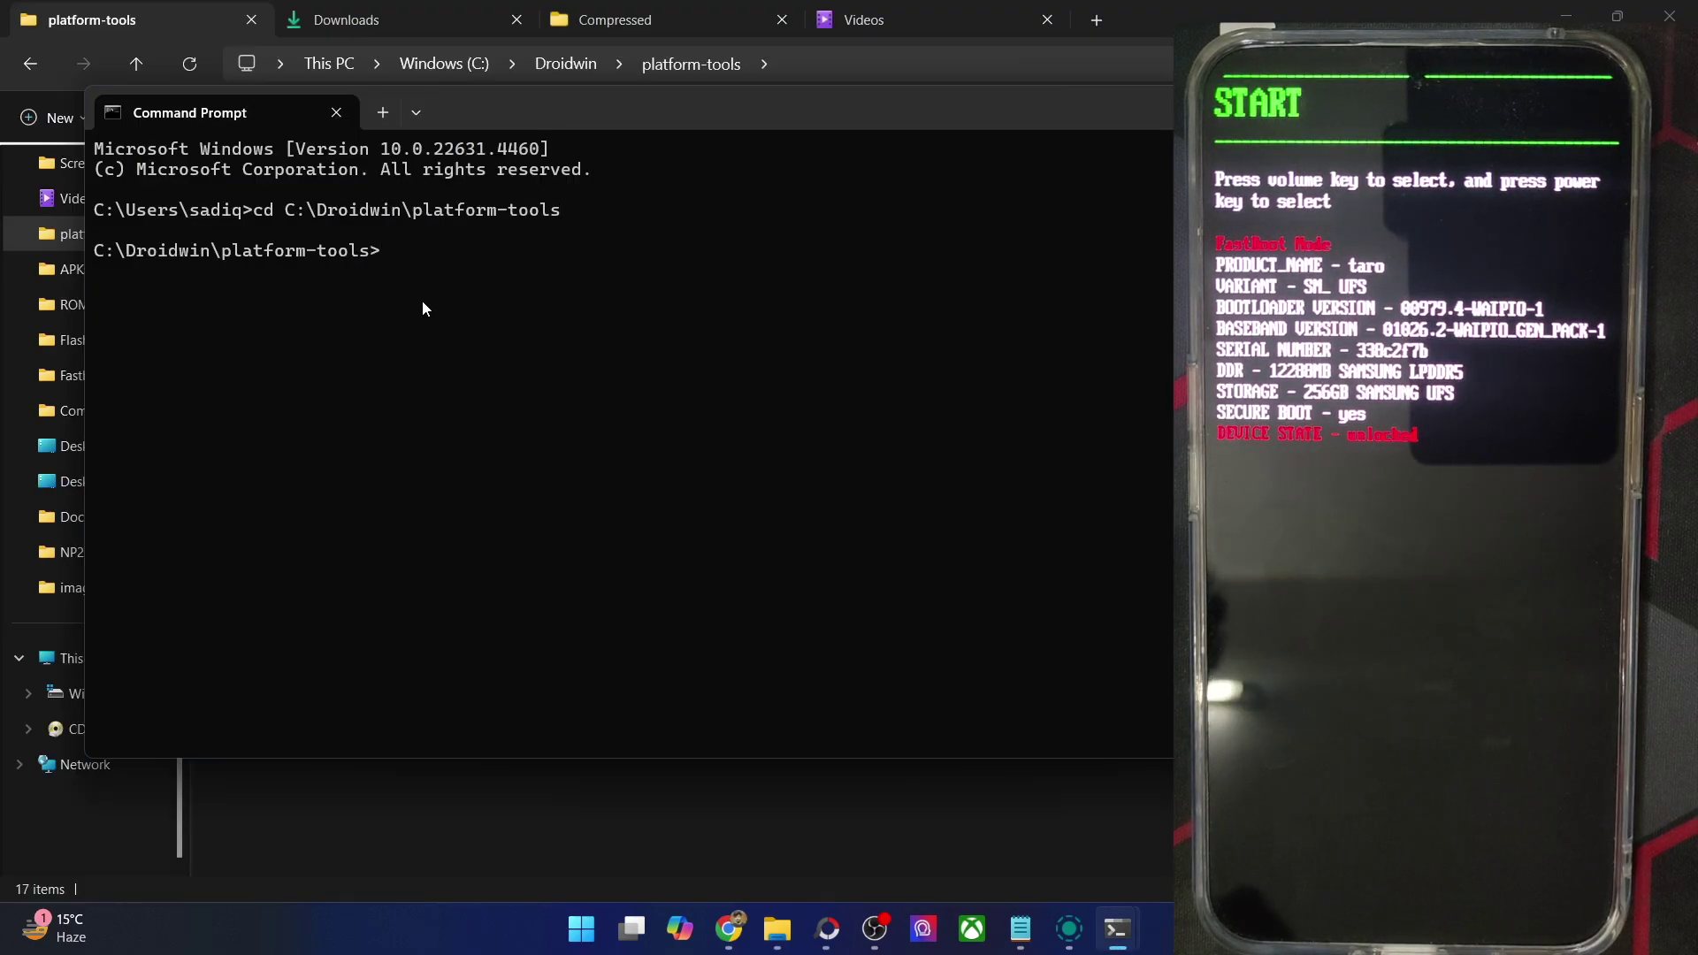
pyautogui.hotkey('alt', 'Tab')
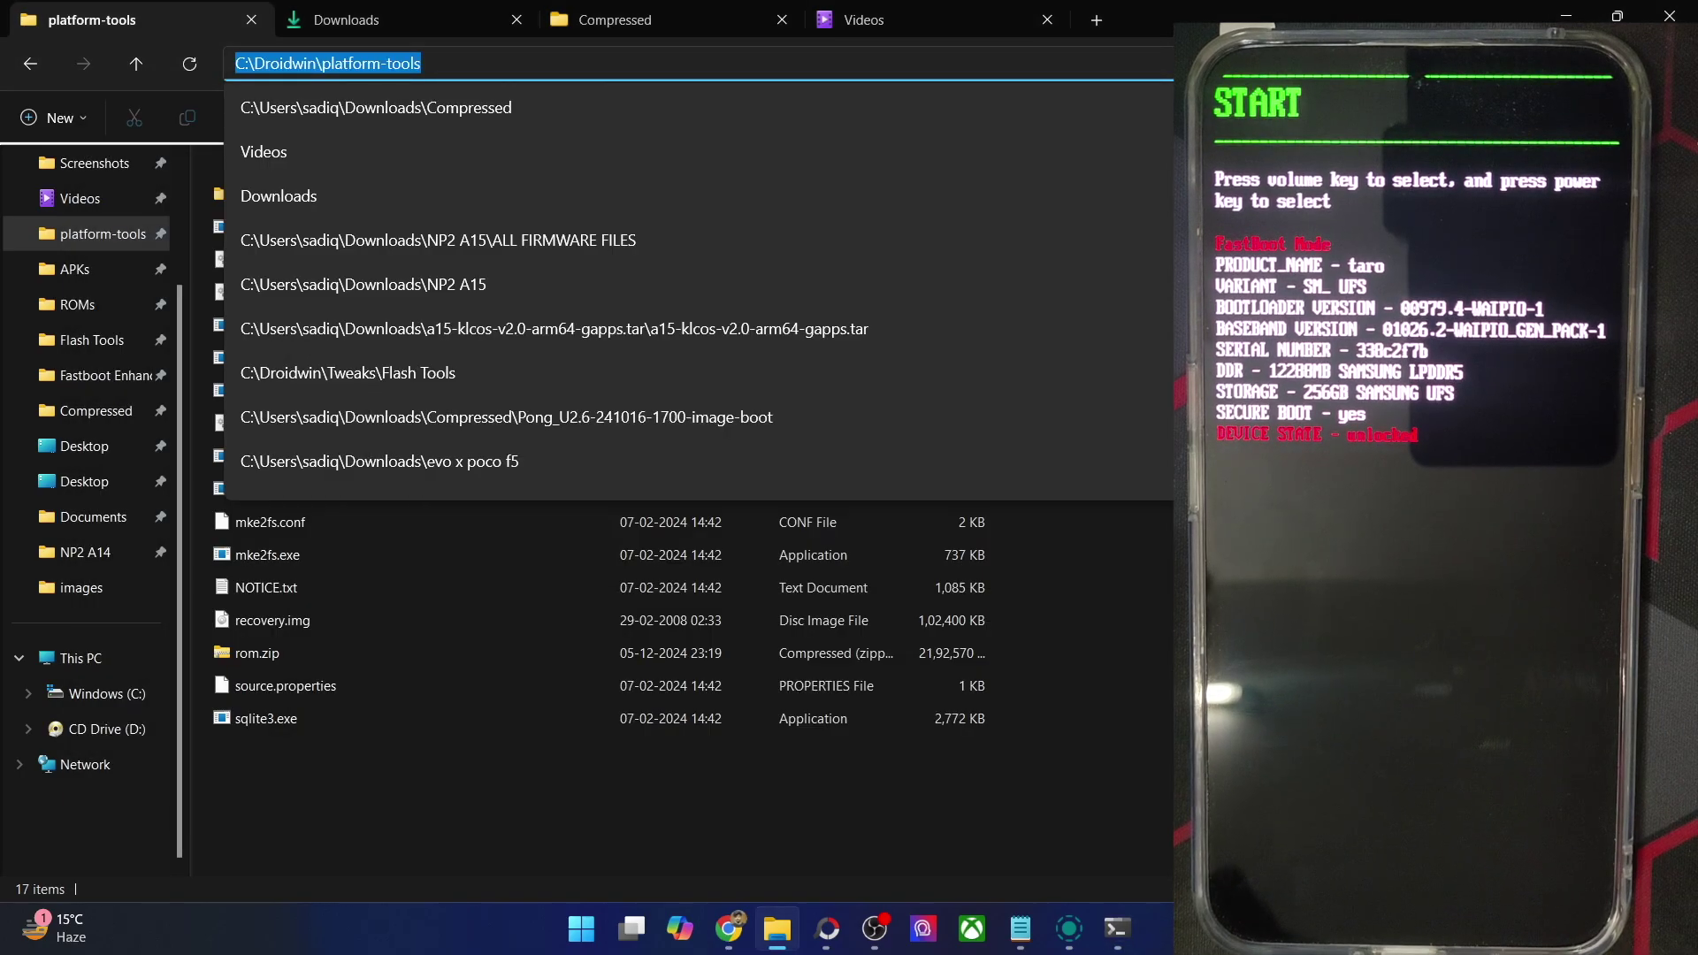
# Step: Copy super_empty.img from Downloads into the C:\Droidwin\platform-tools folder
pyautogui.click(328, 791)
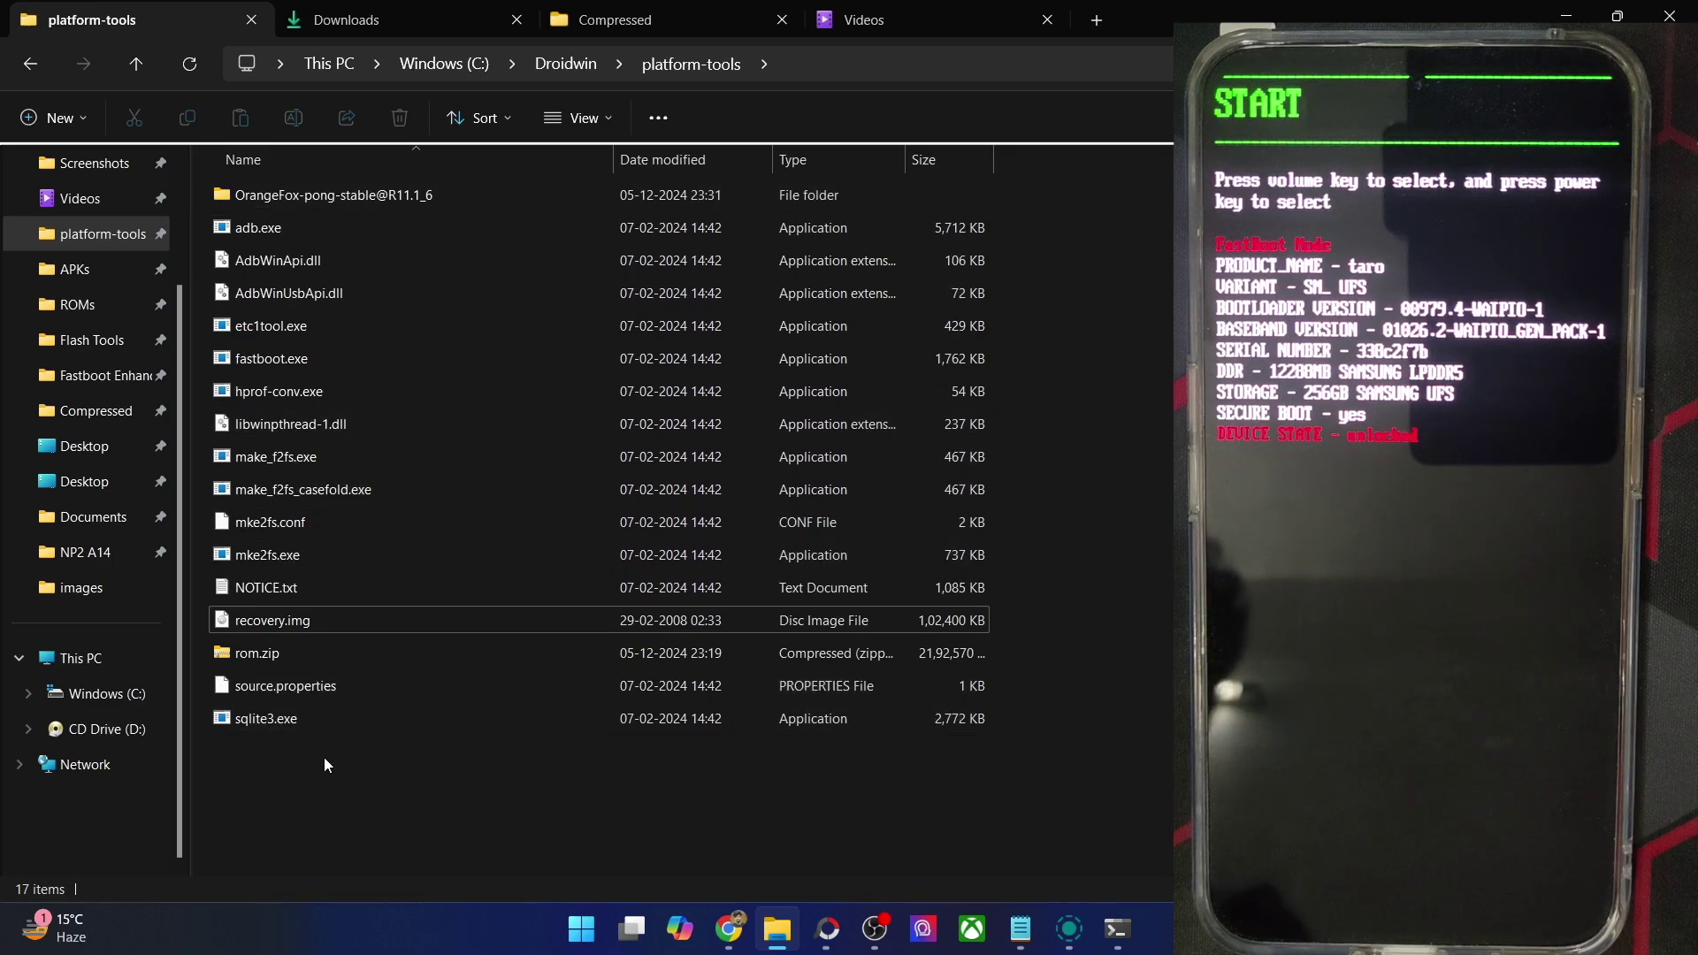
pyautogui.click(358, 34)
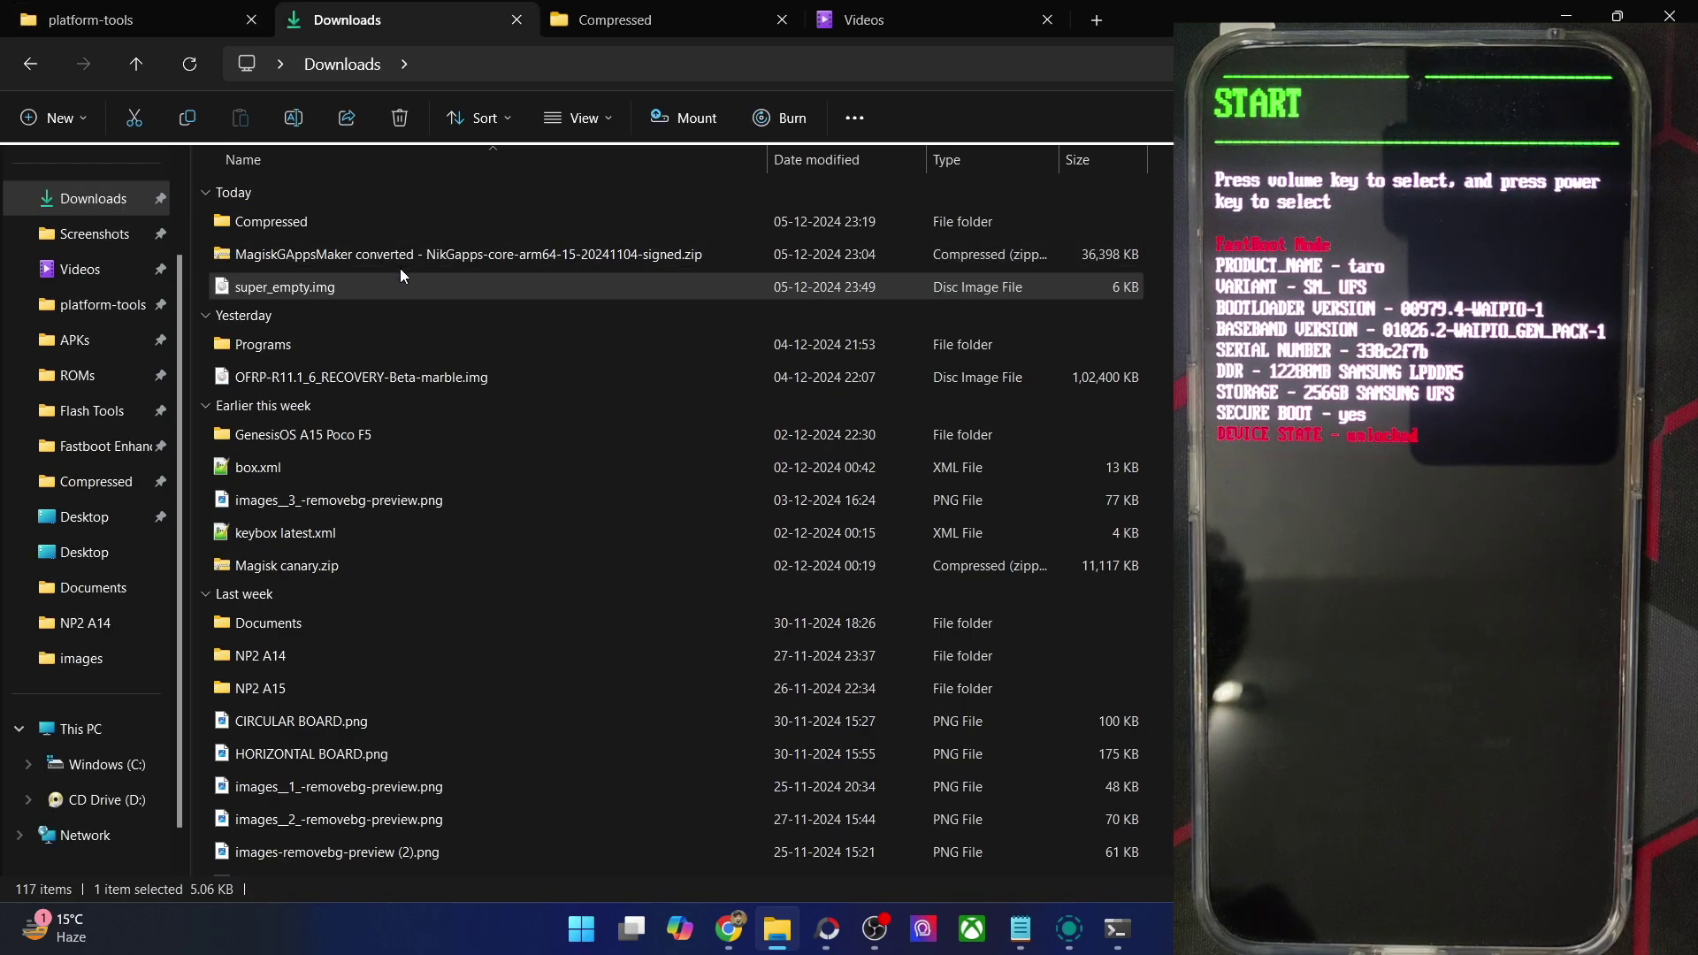
pyautogui.hotkey('ctrl', 'c')
pyautogui.click(92, 19)
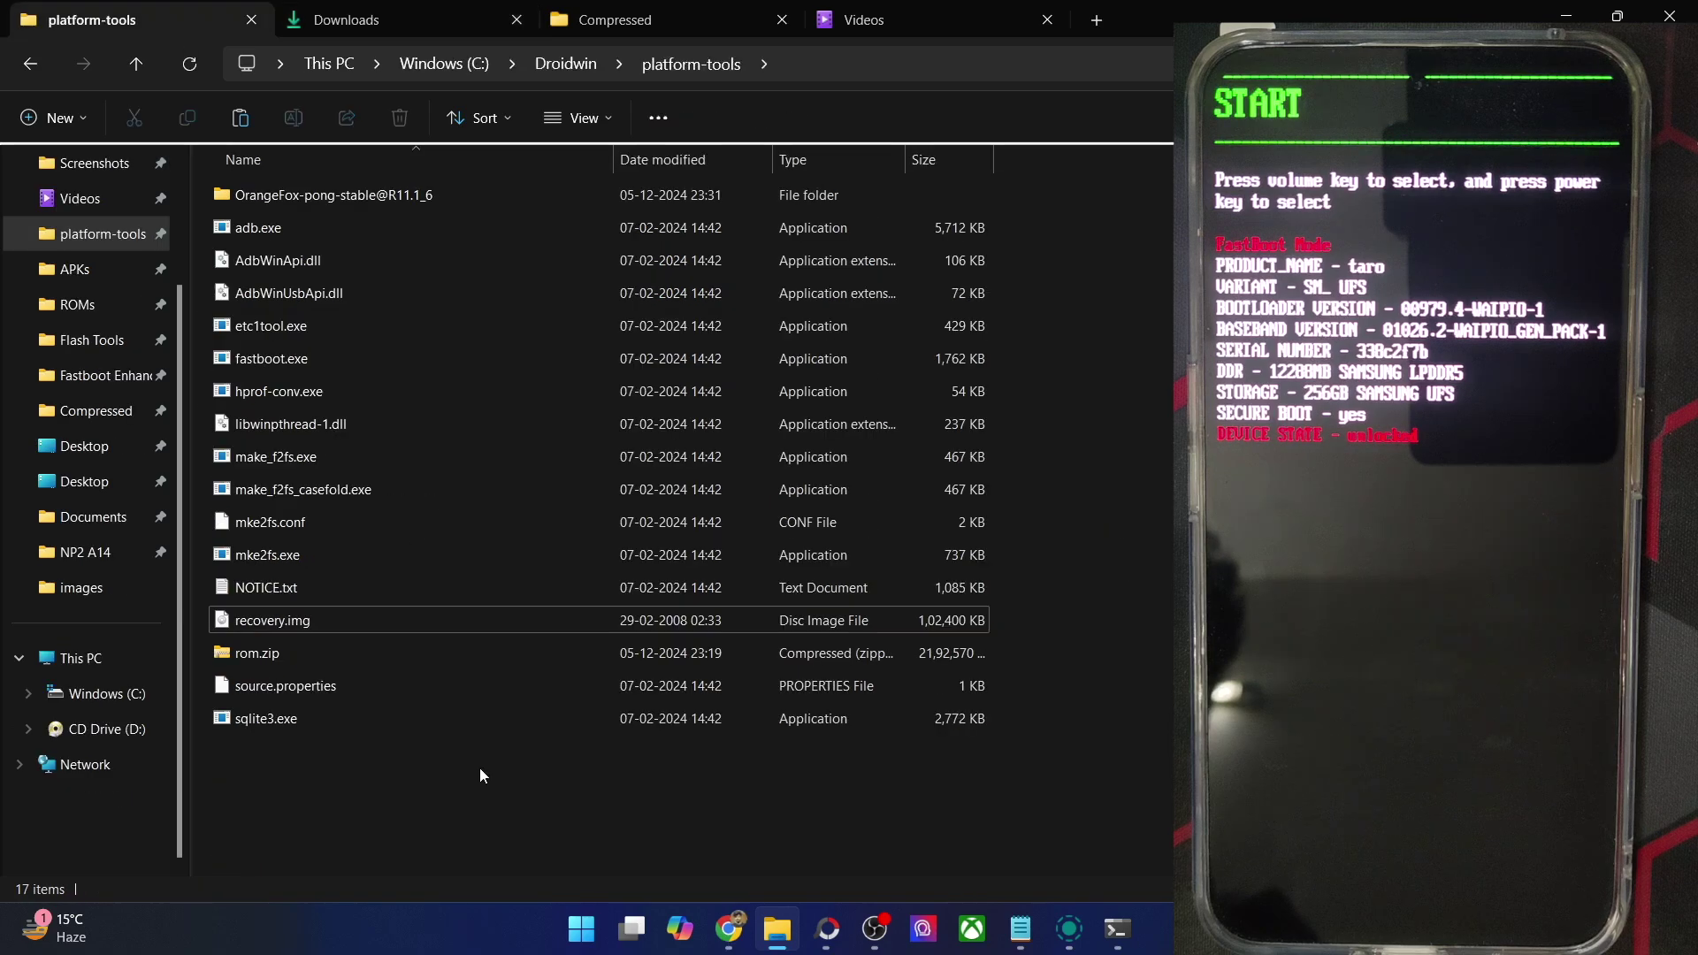
pyautogui.hotkey('ctrl', 'v')
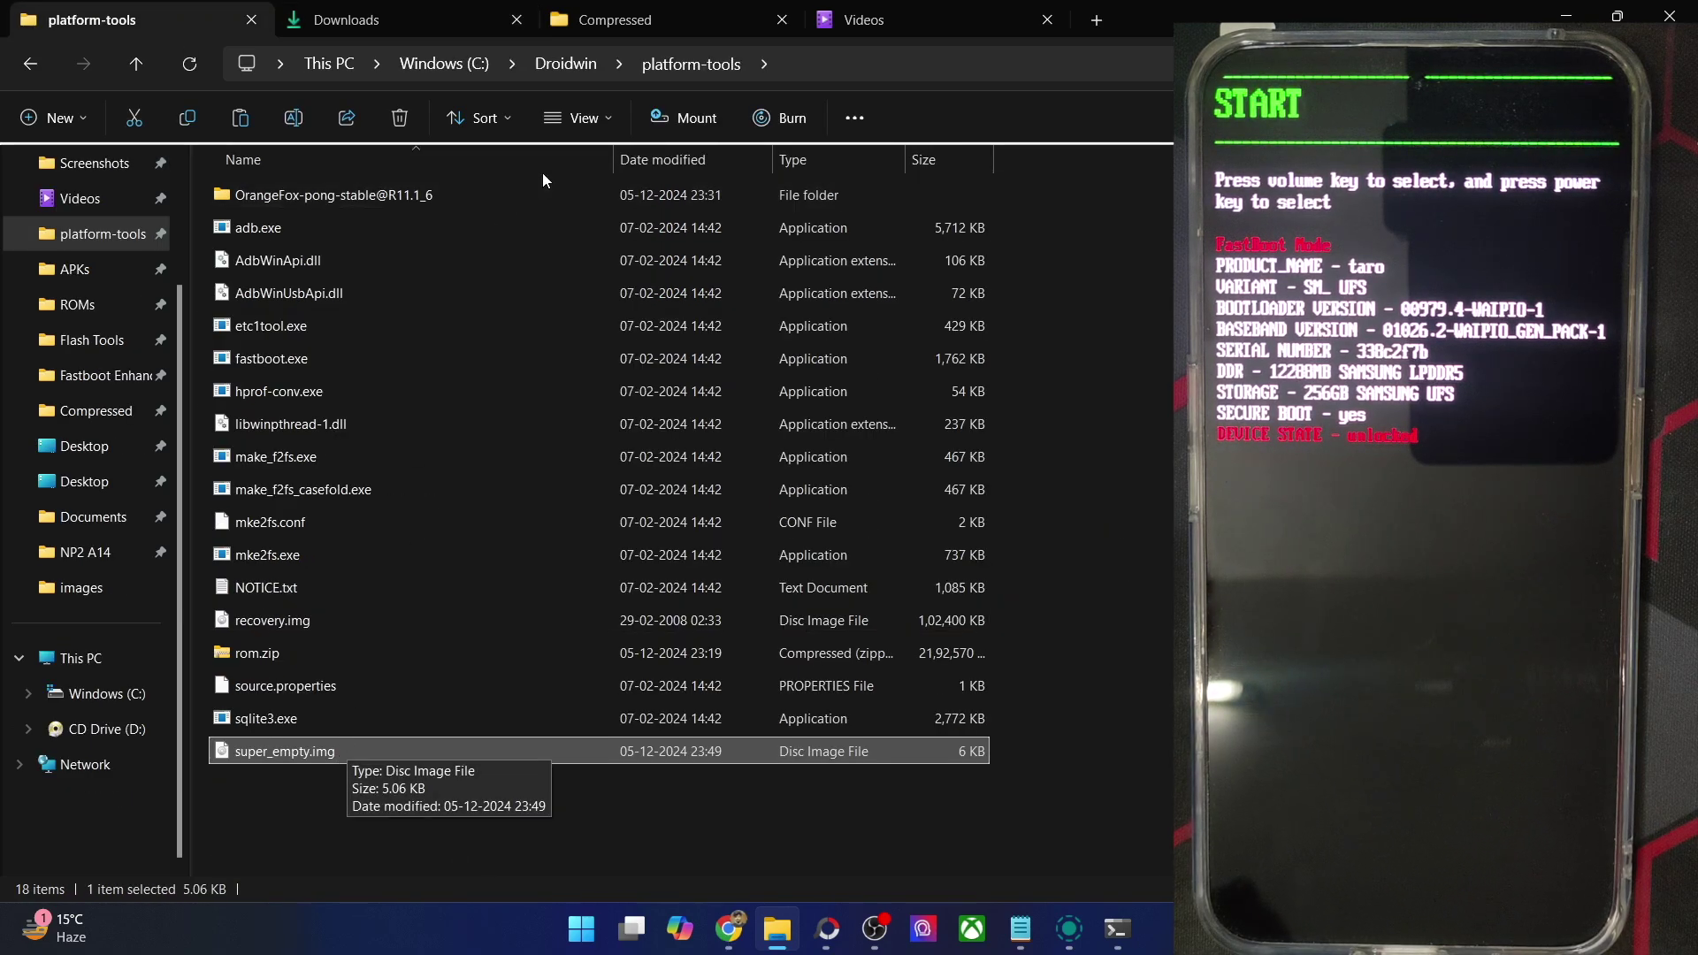
pyautogui.moveTo(731, 929)
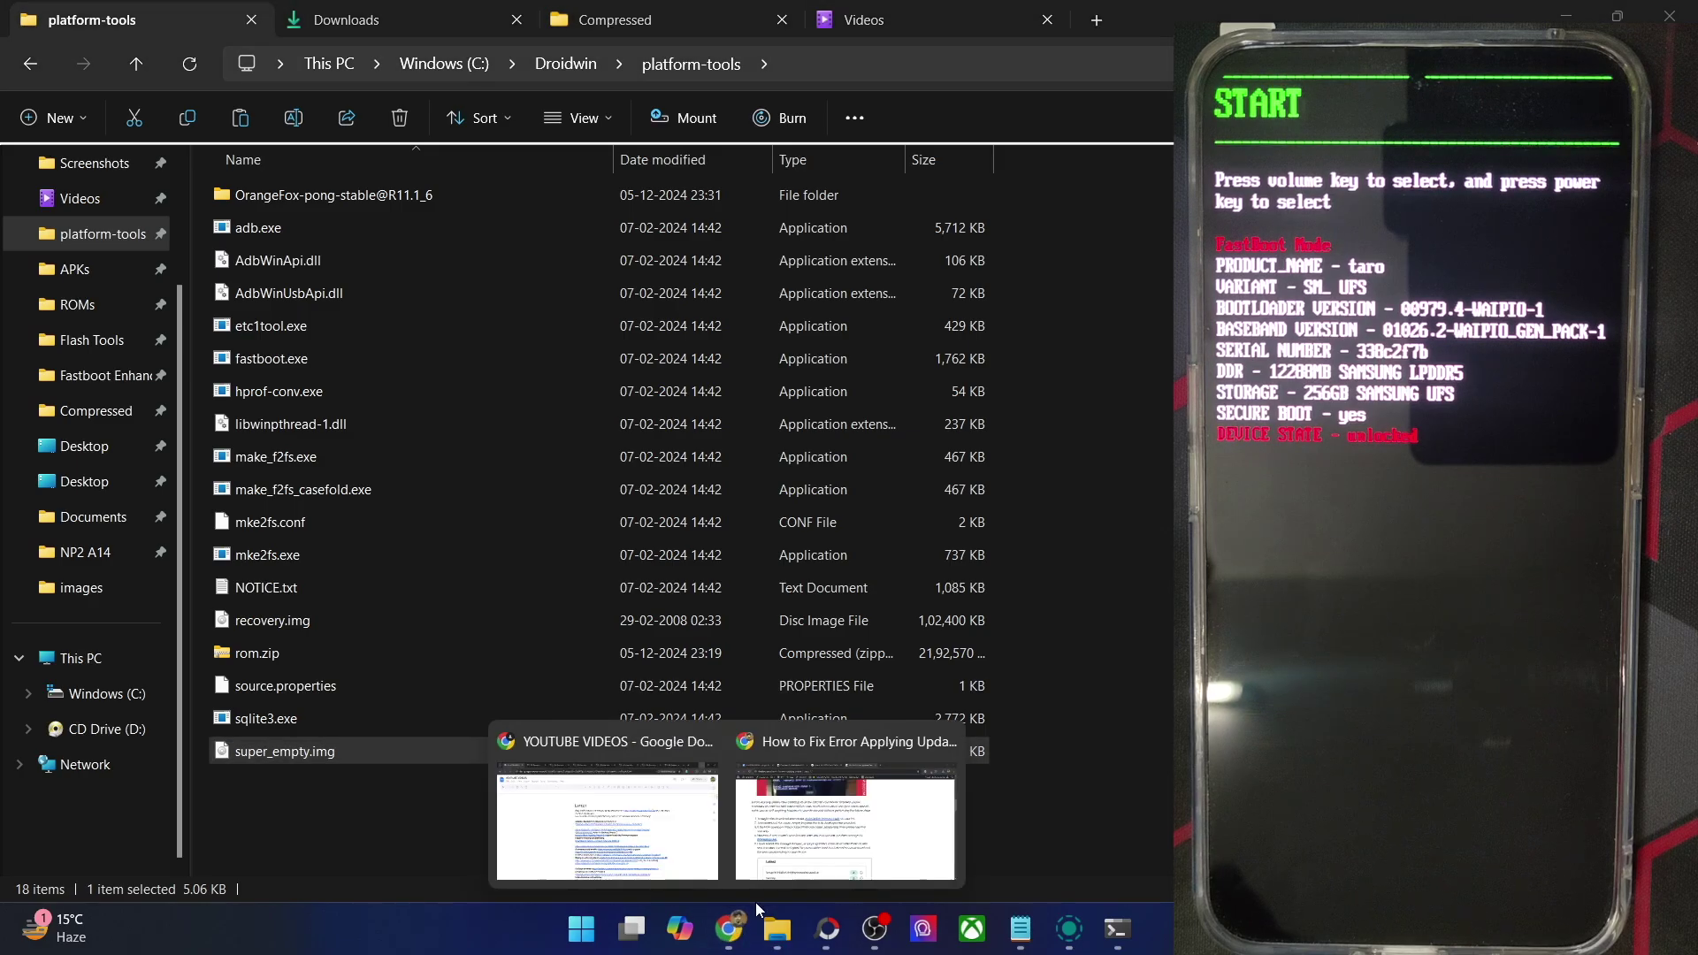
pyautogui.click(819, 849)
# Step: Scroll to step 10 and select the 'fastboot wipe-super super_empty.img' command line
pyautogui.scroll(-15, 576, 605)
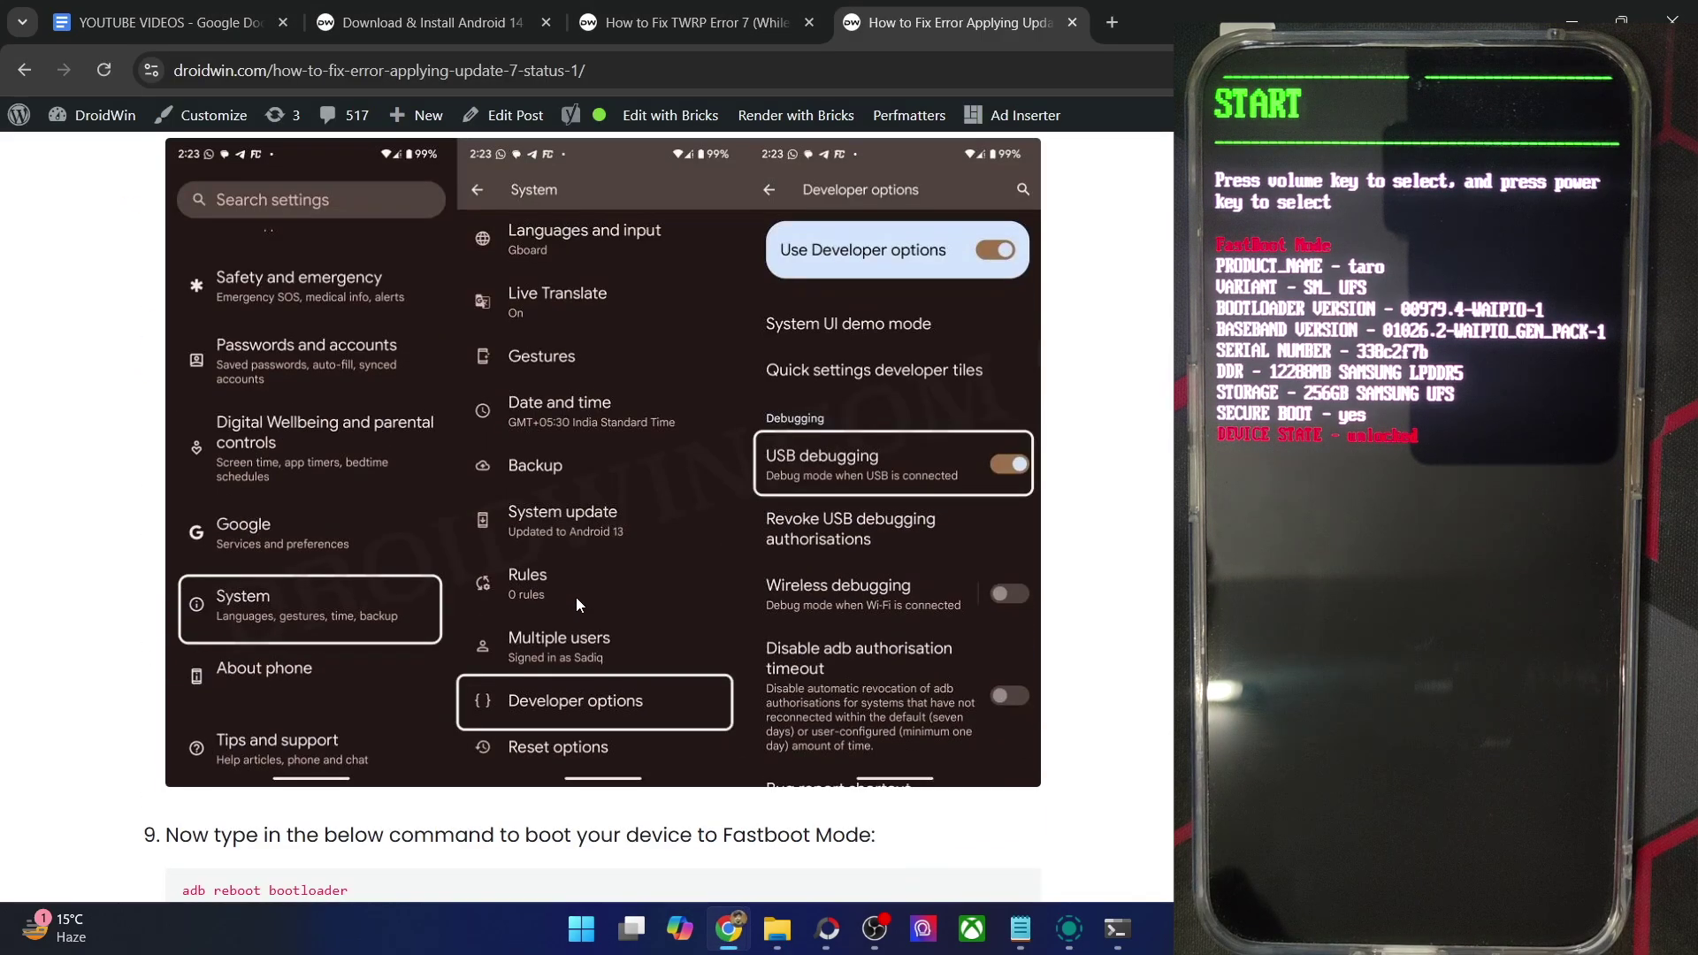
pyautogui.scroll(-8, 576, 600)
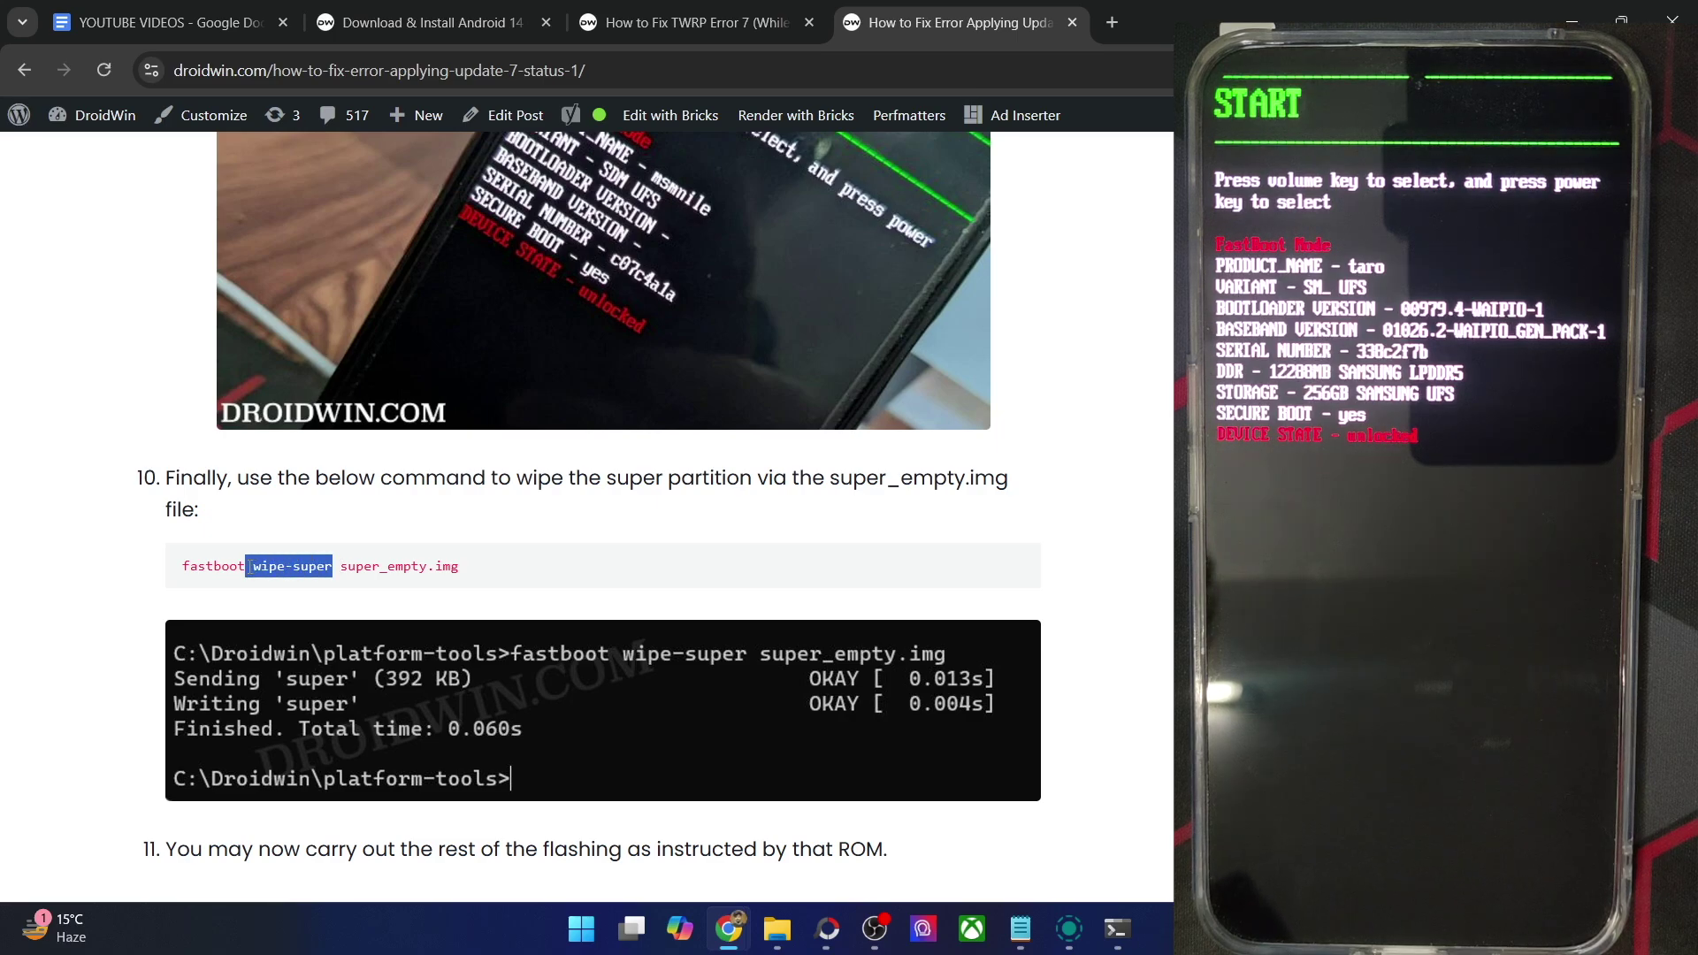
pyautogui.tripleClick(348, 570)
pyautogui.hotkey('ctrl', 'c')
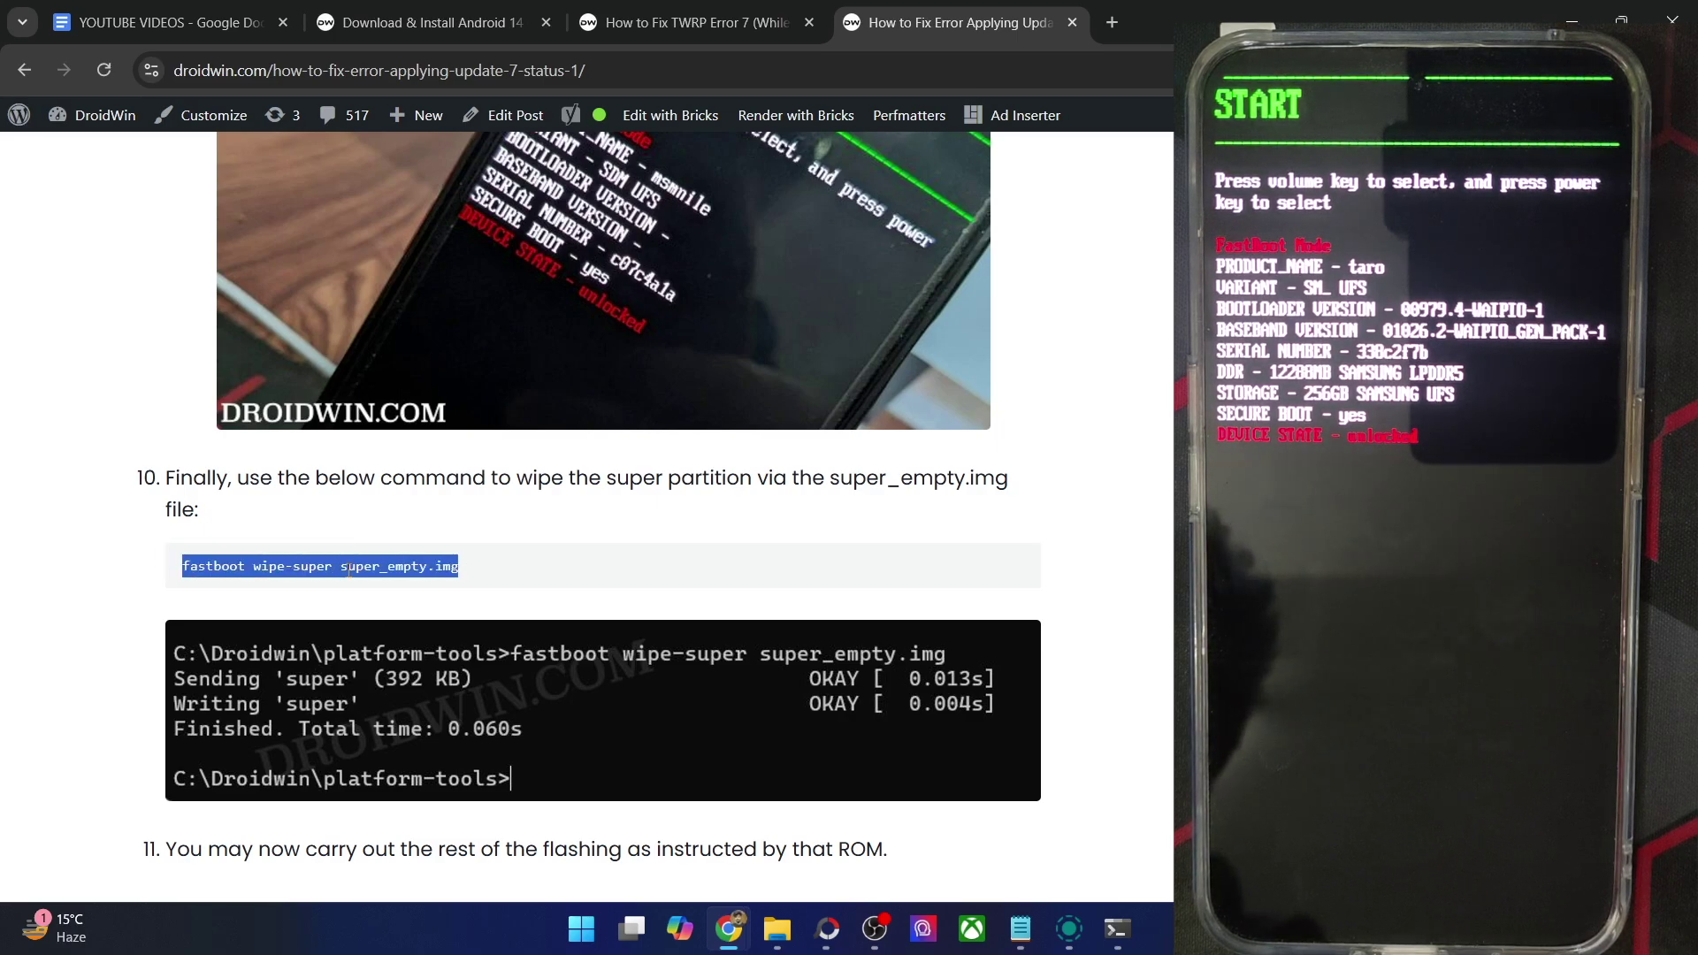
# Step: Paste and run 'fastboot wipe-super super_empty.img' in the new Command Prompt
pyautogui.moveTo(1117, 928)
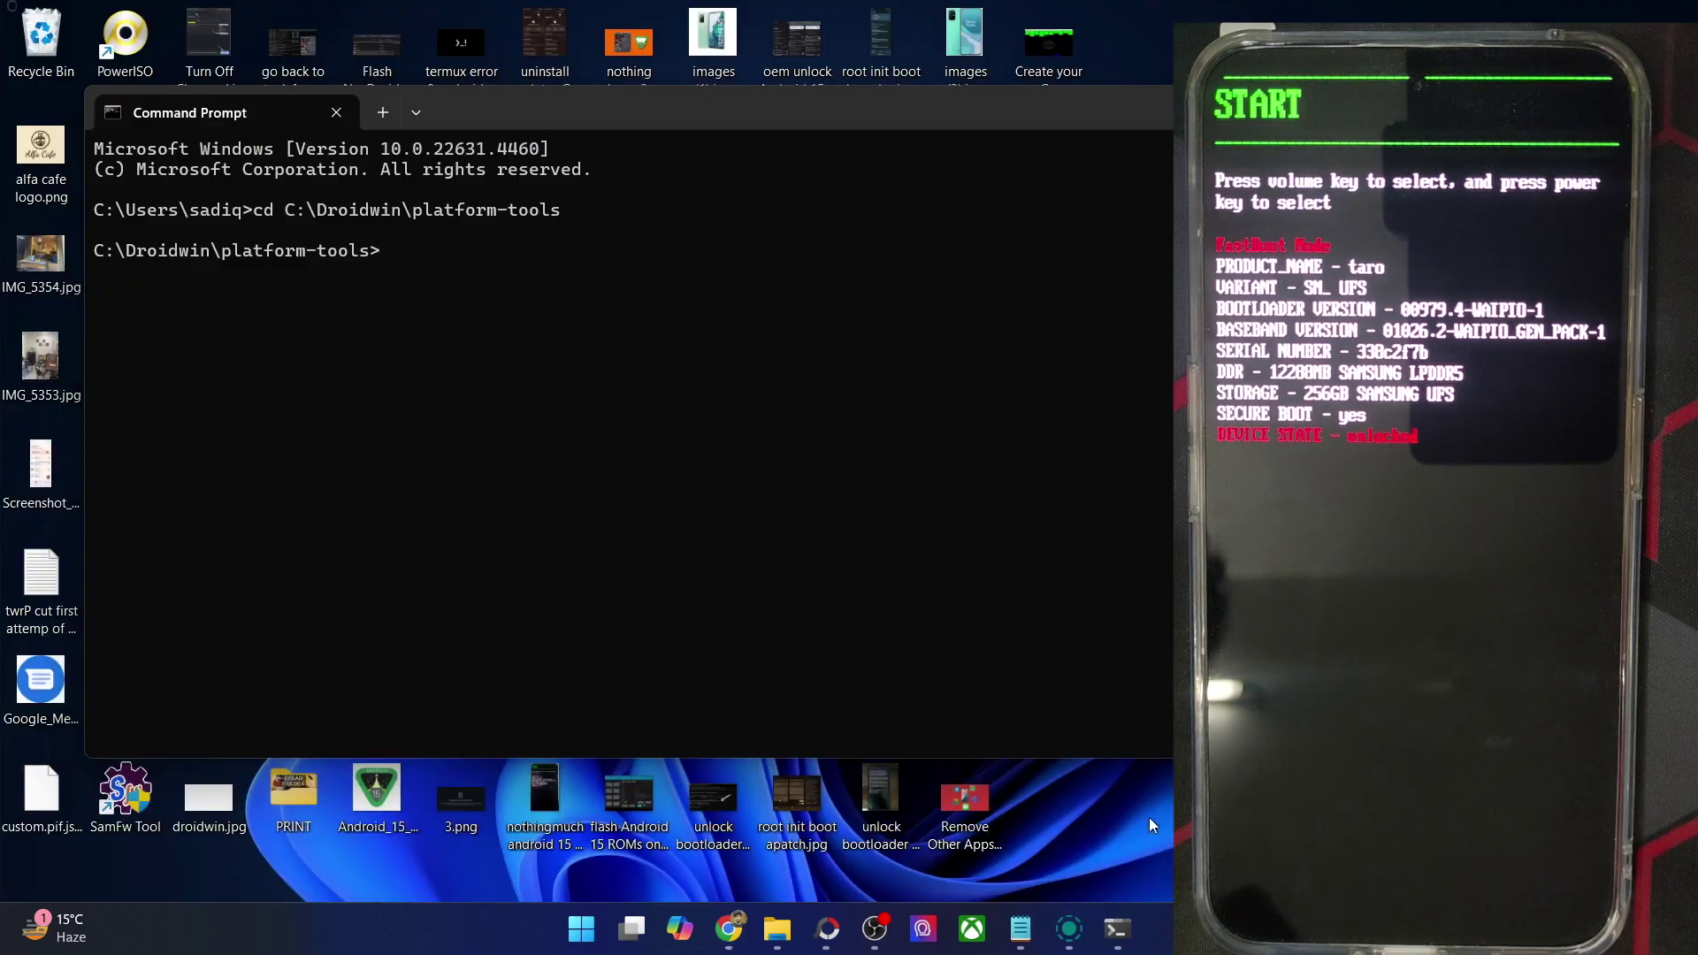
pyautogui.click(1149, 817)
pyautogui.hotkey('ctrl', 'v')
pyautogui.press('Return')
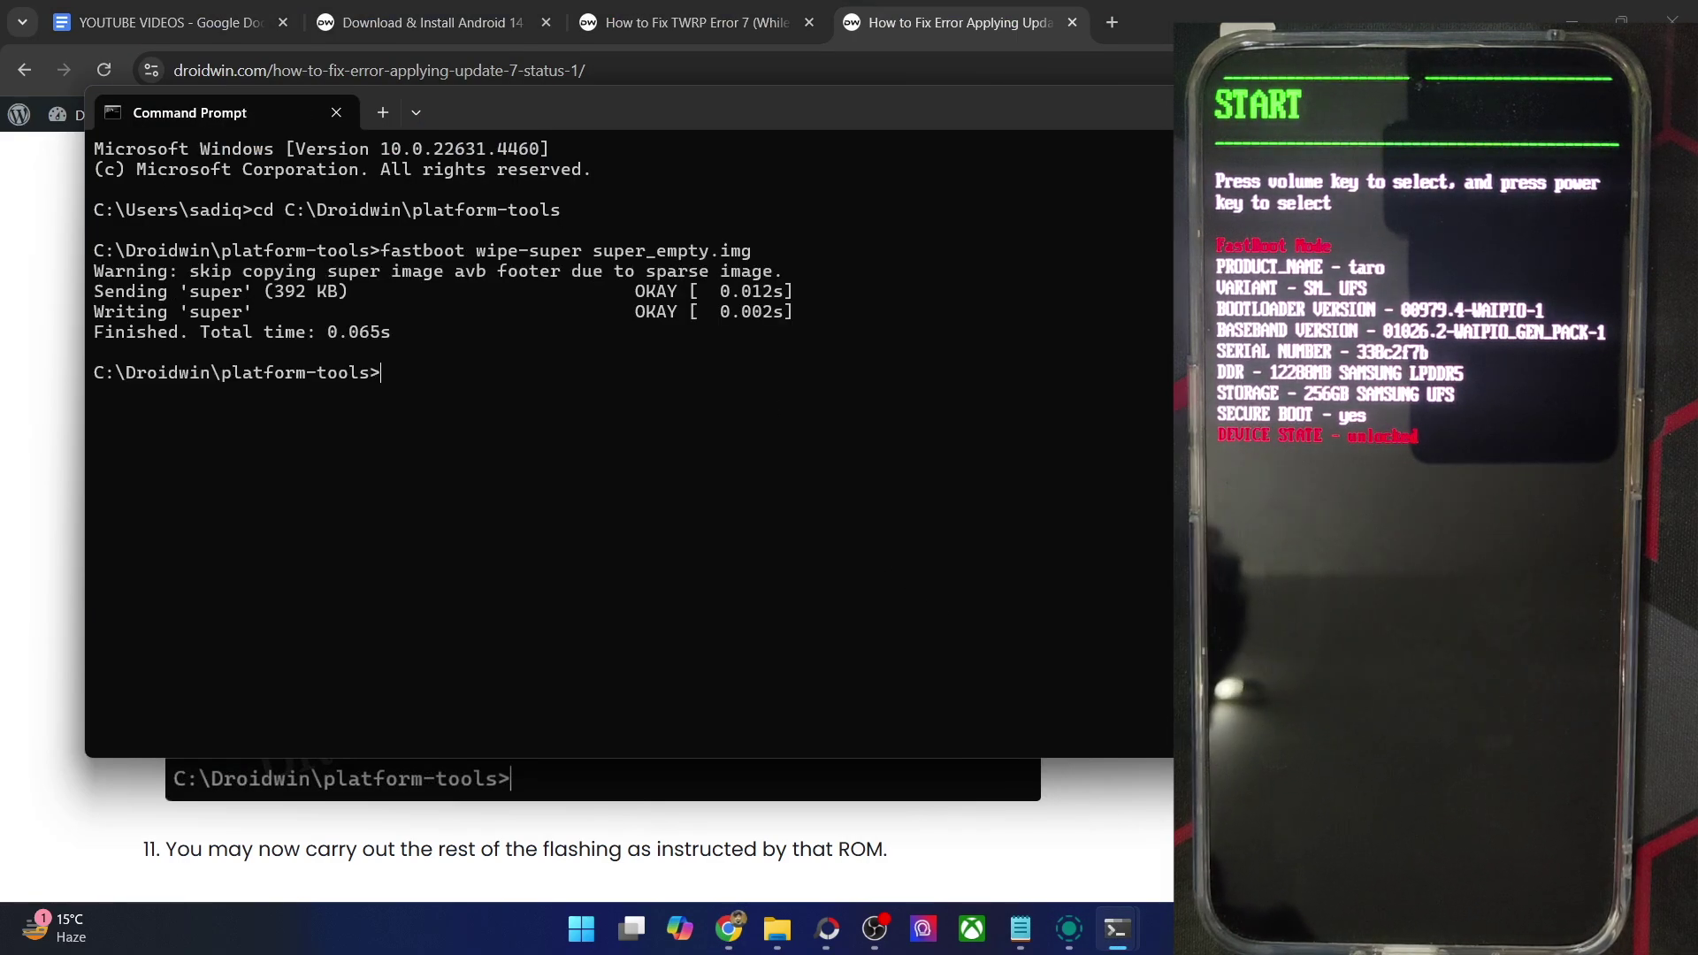
# Step: Look back over the guide in Chrome, then switch to the other command window
pyautogui.click(1150, 843)
pyautogui.scroll(-6, 1146, 826)
pyautogui.scroll(20, 1146, 826)
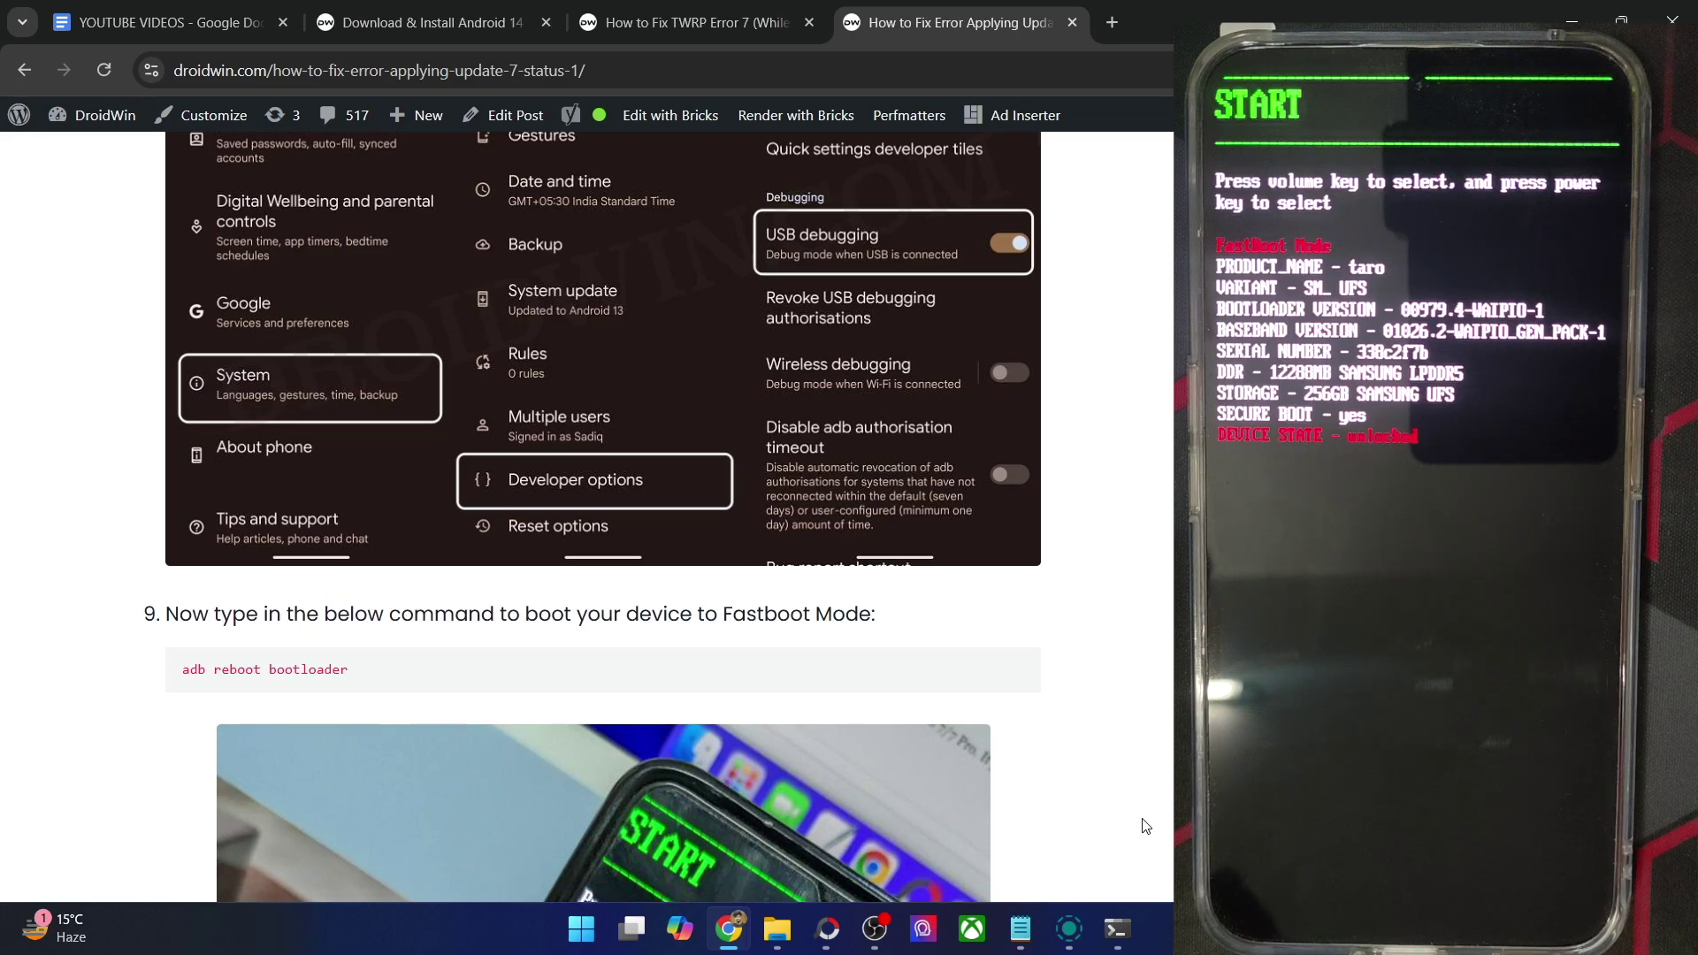
pyautogui.moveTo(1121, 911)
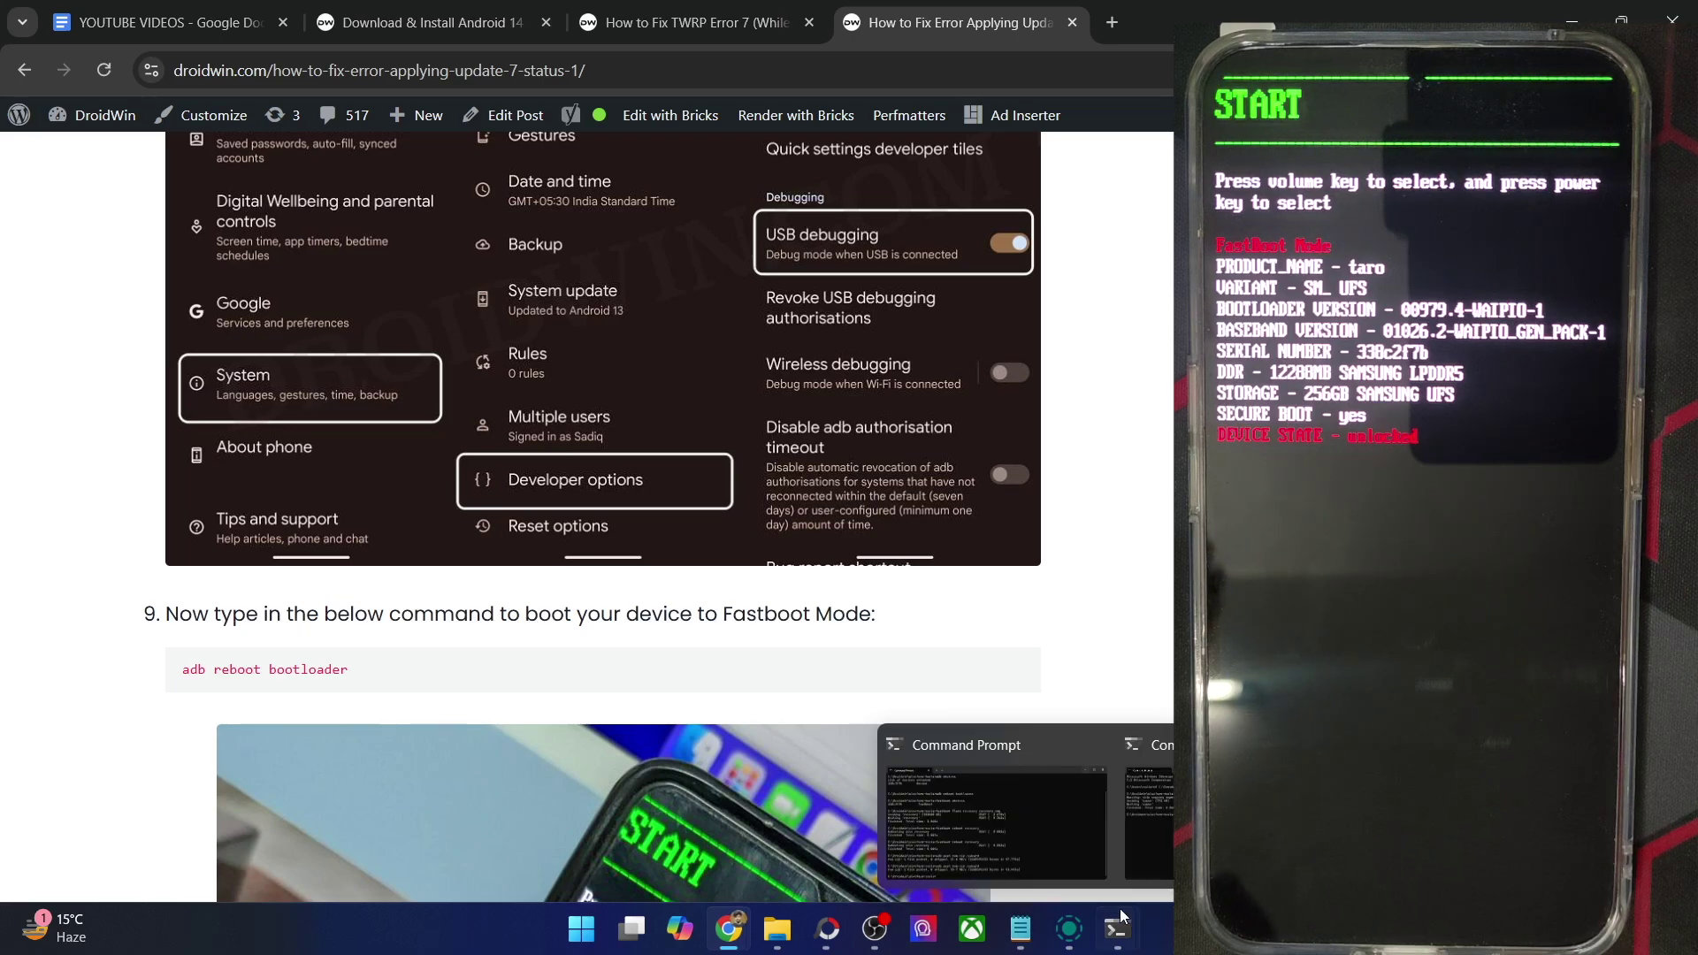
pyautogui.click(1129, 852)
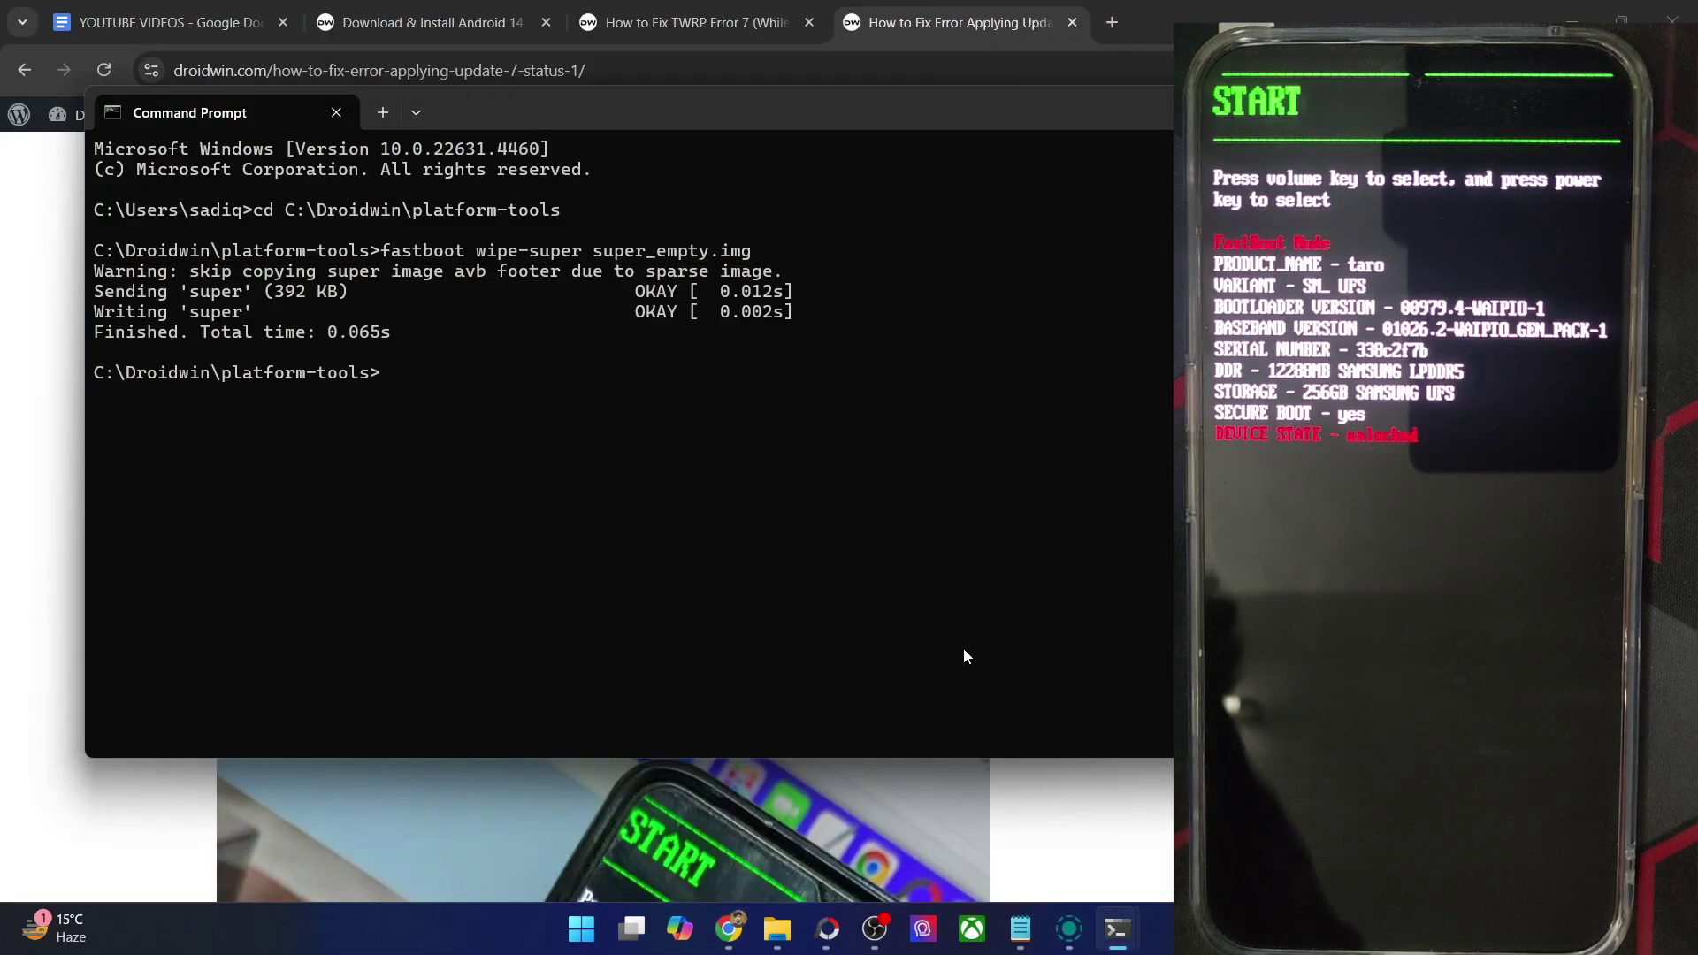
# Step: Run 'fastboot reboot recovery' to boot the phone into OrangeFox recovery
pyautogui.write('fastboot r')
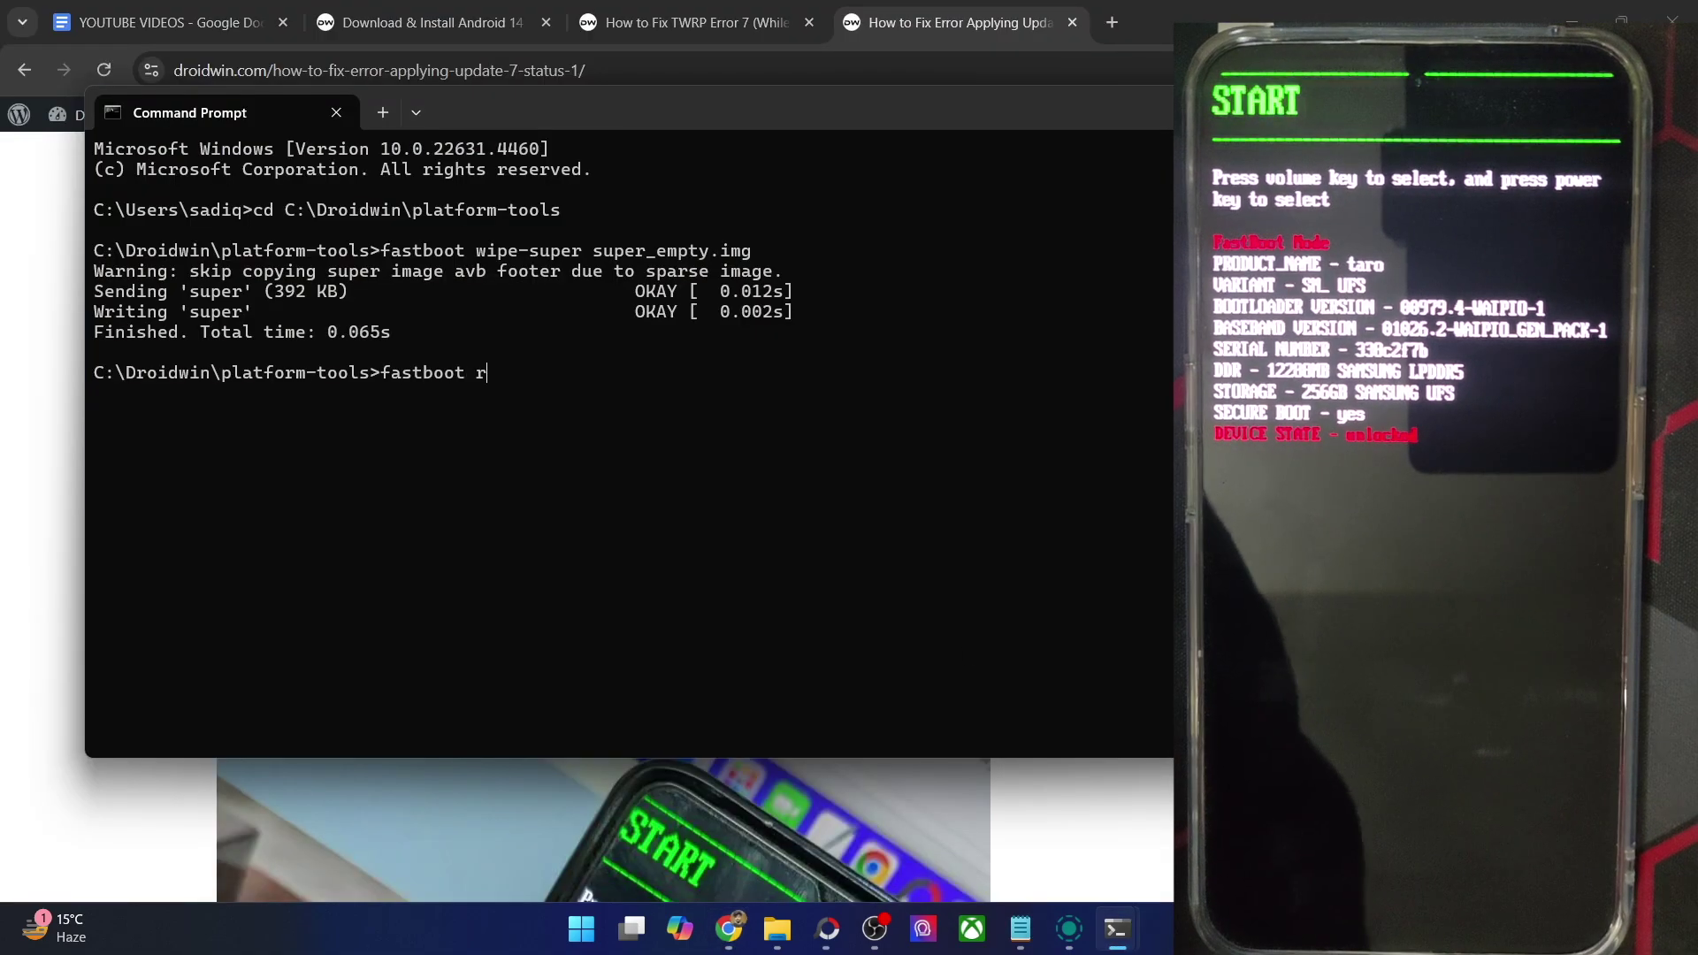
pyautogui.write('eboot recovery')
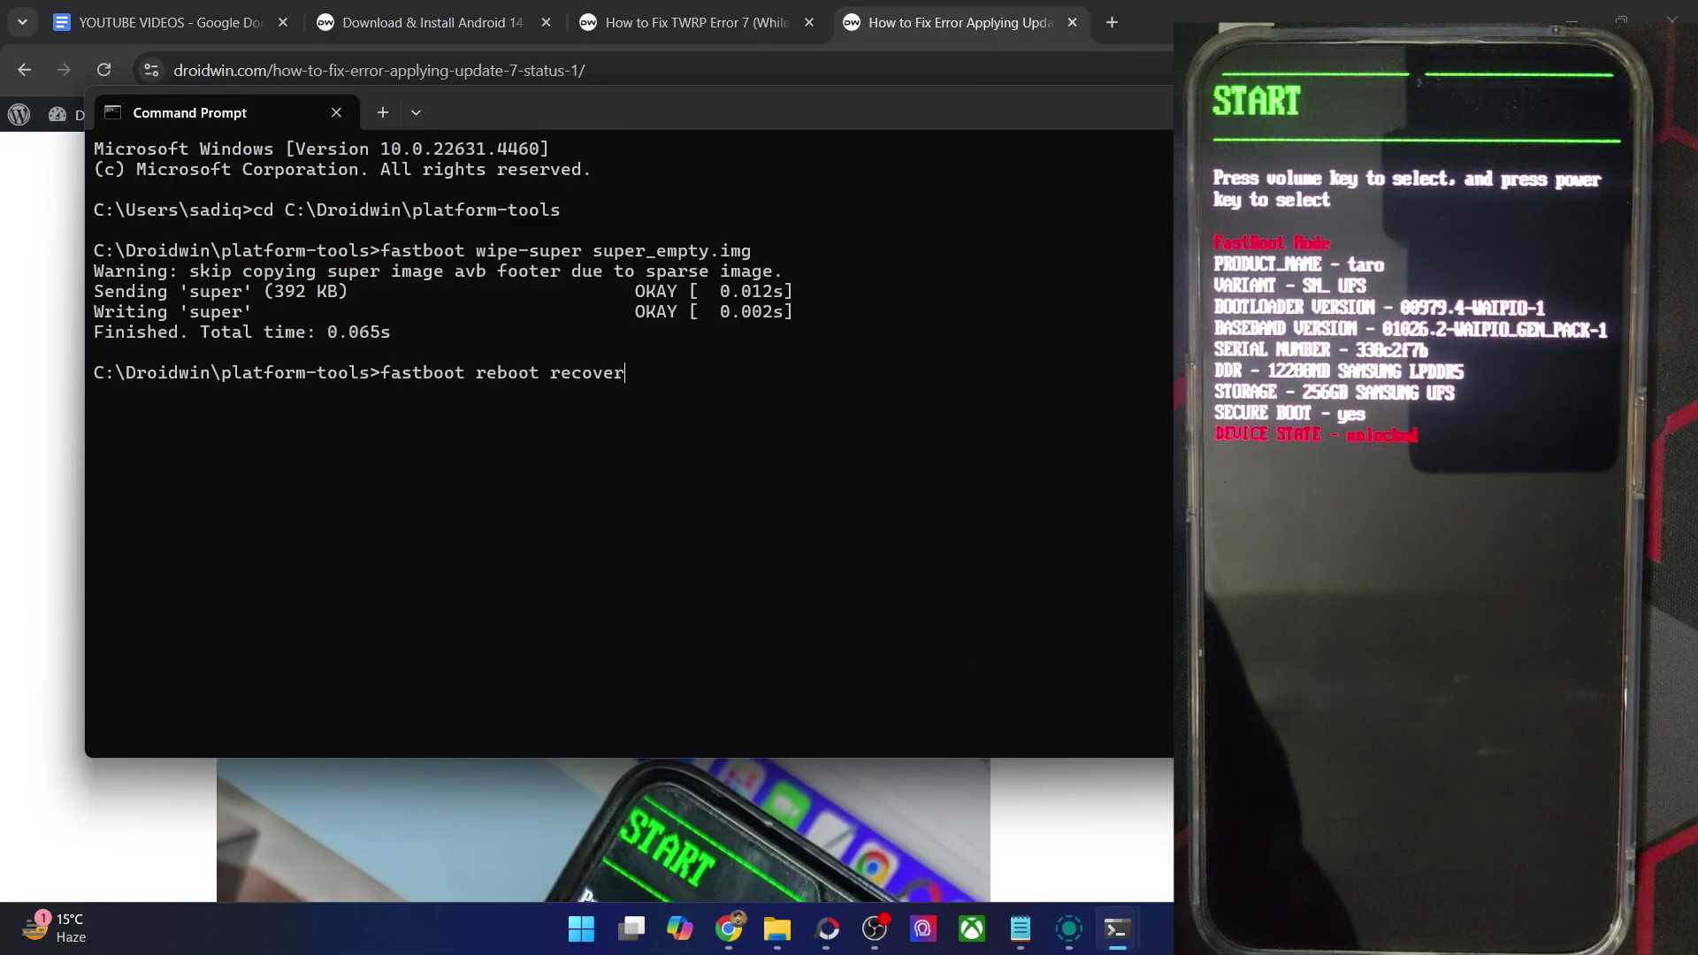
pyautogui.press('Return')
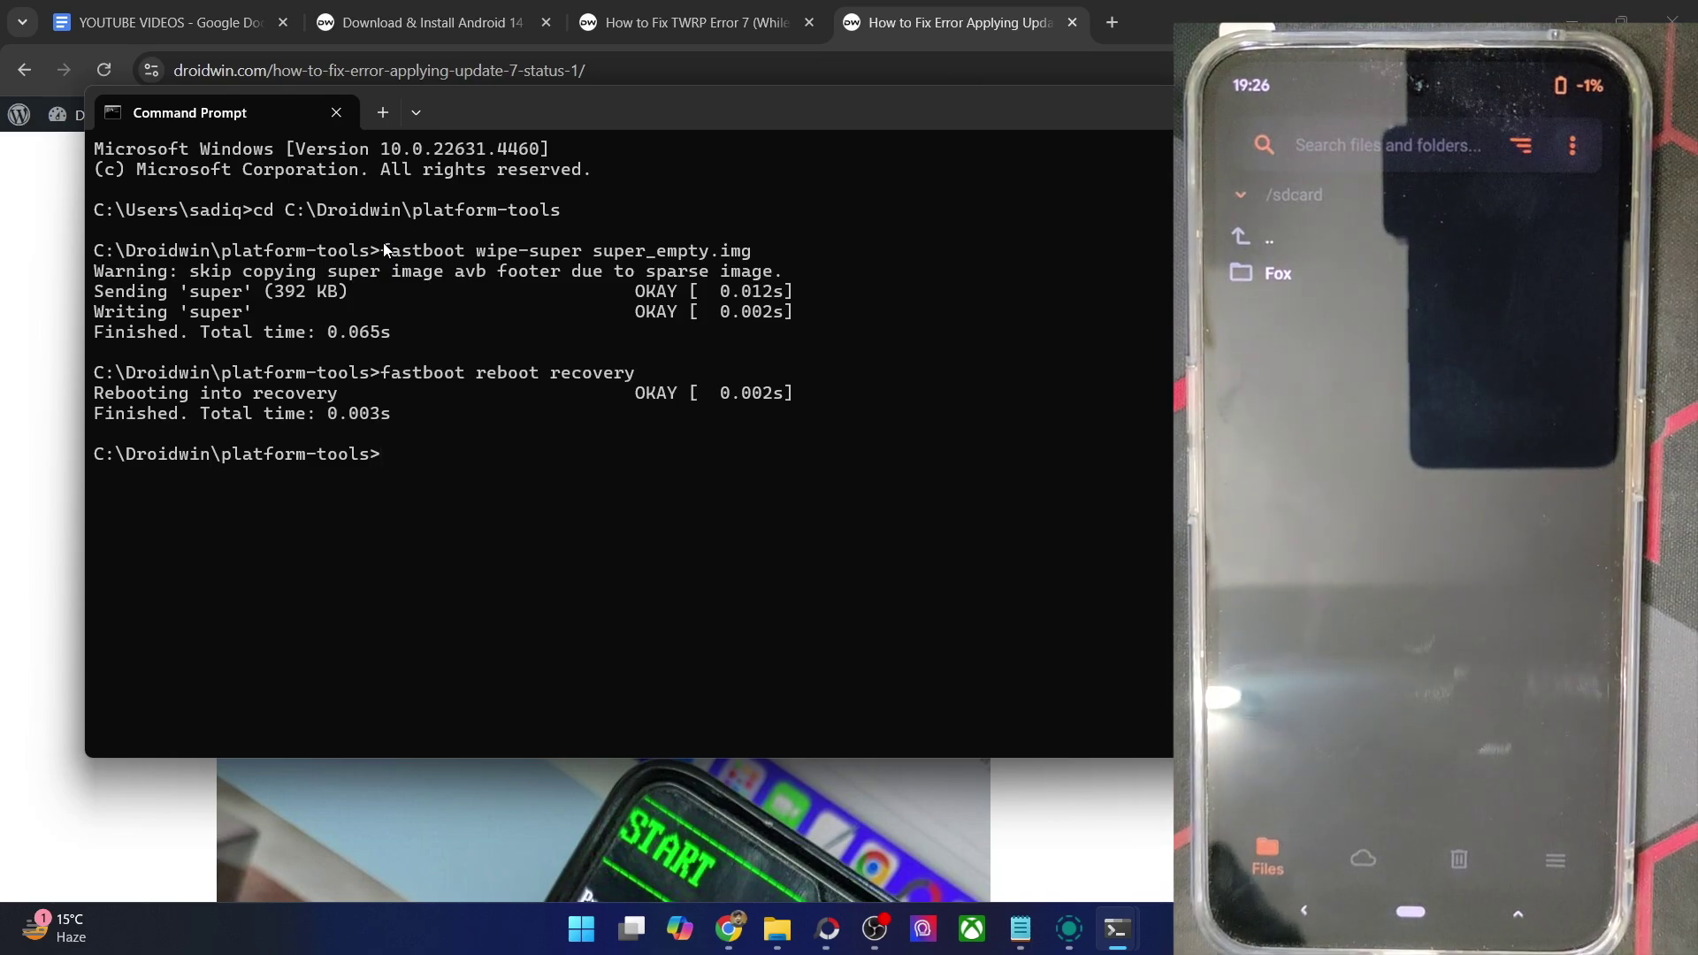
pyautogui.click(777, 929)
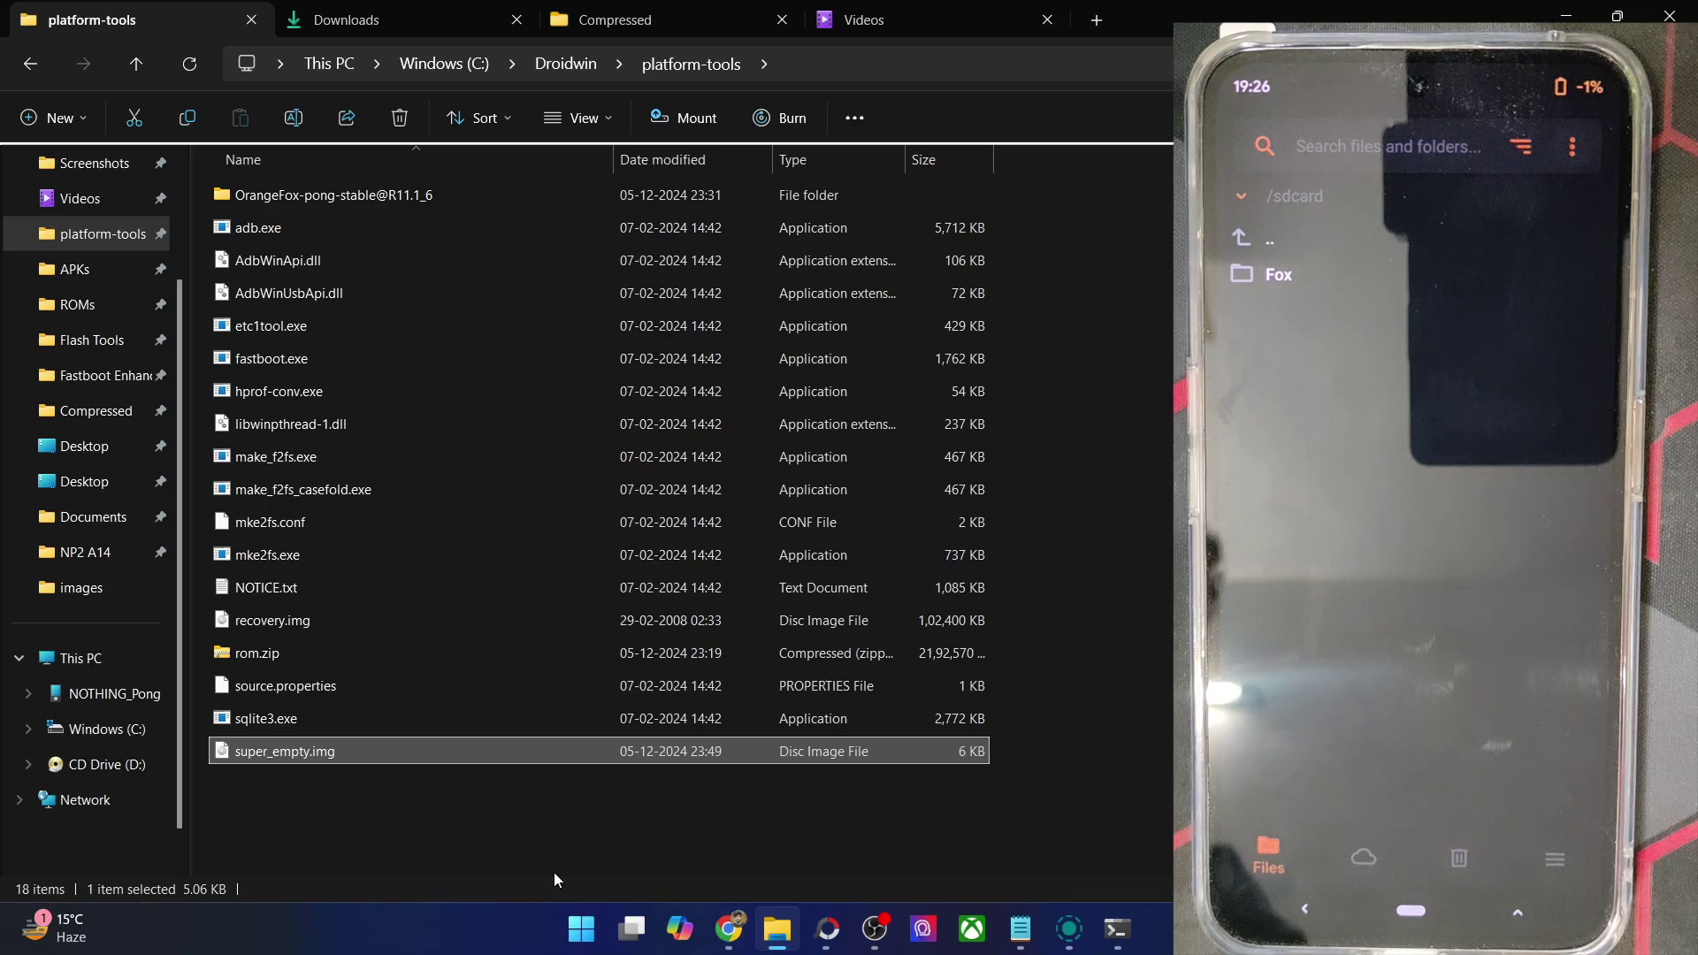
pyautogui.click(615, 19)
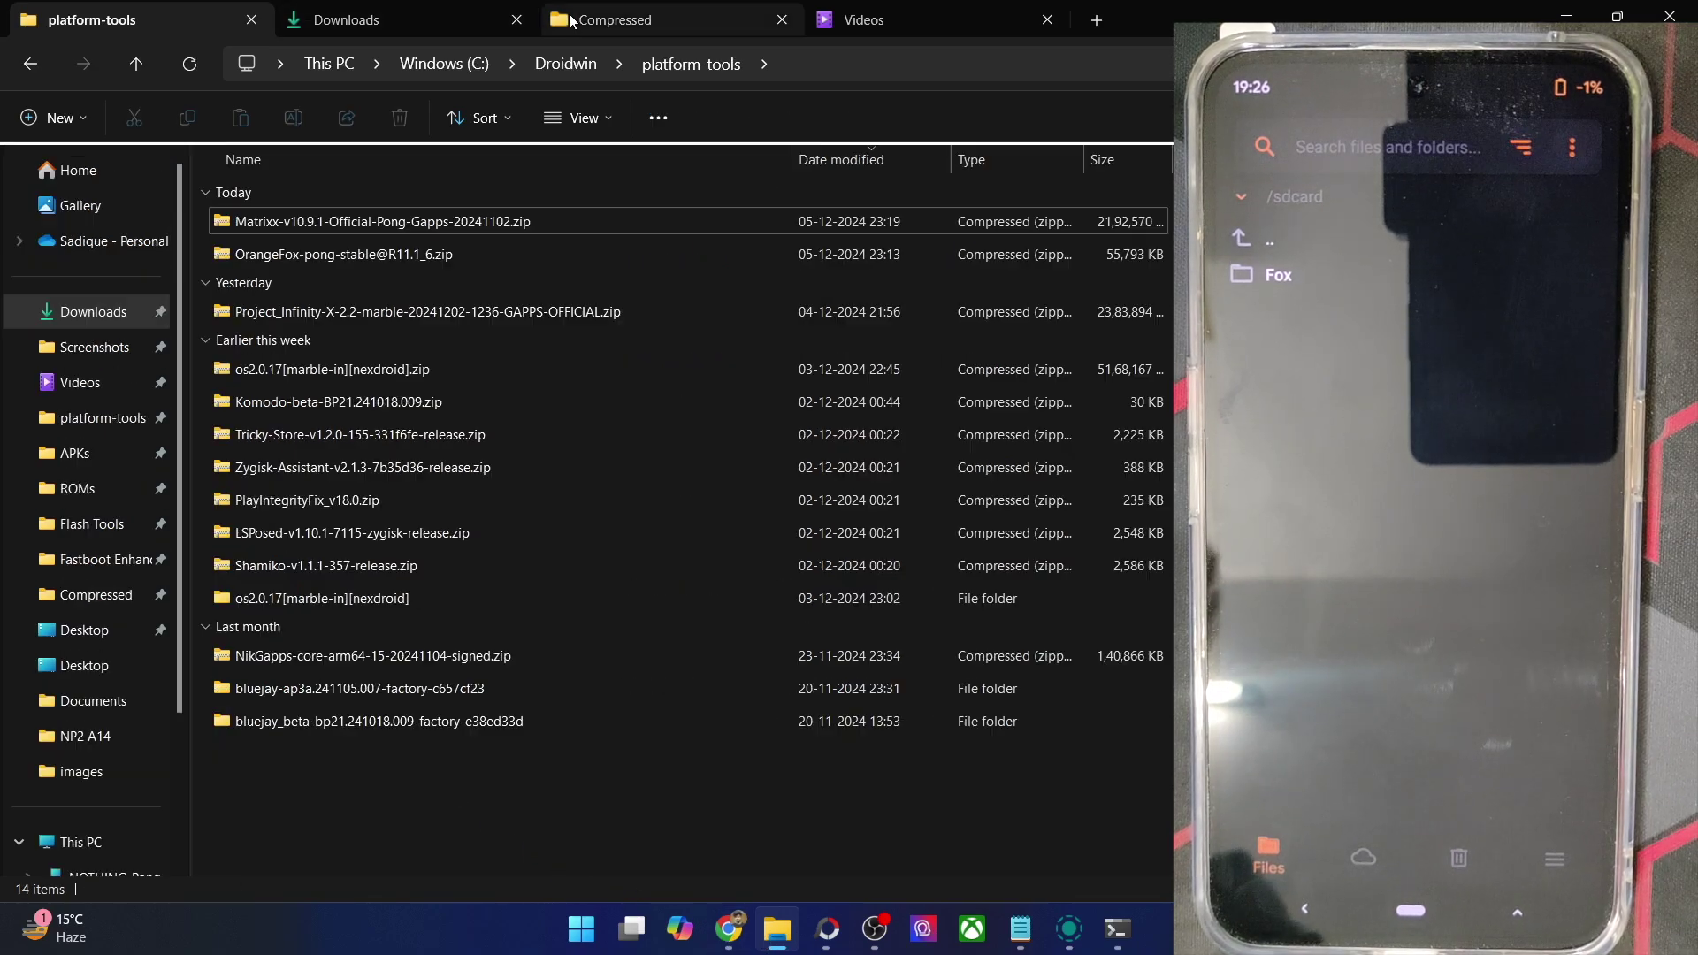
pyautogui.click(373, 222)
pyautogui.scroll(-1, 105, 820)
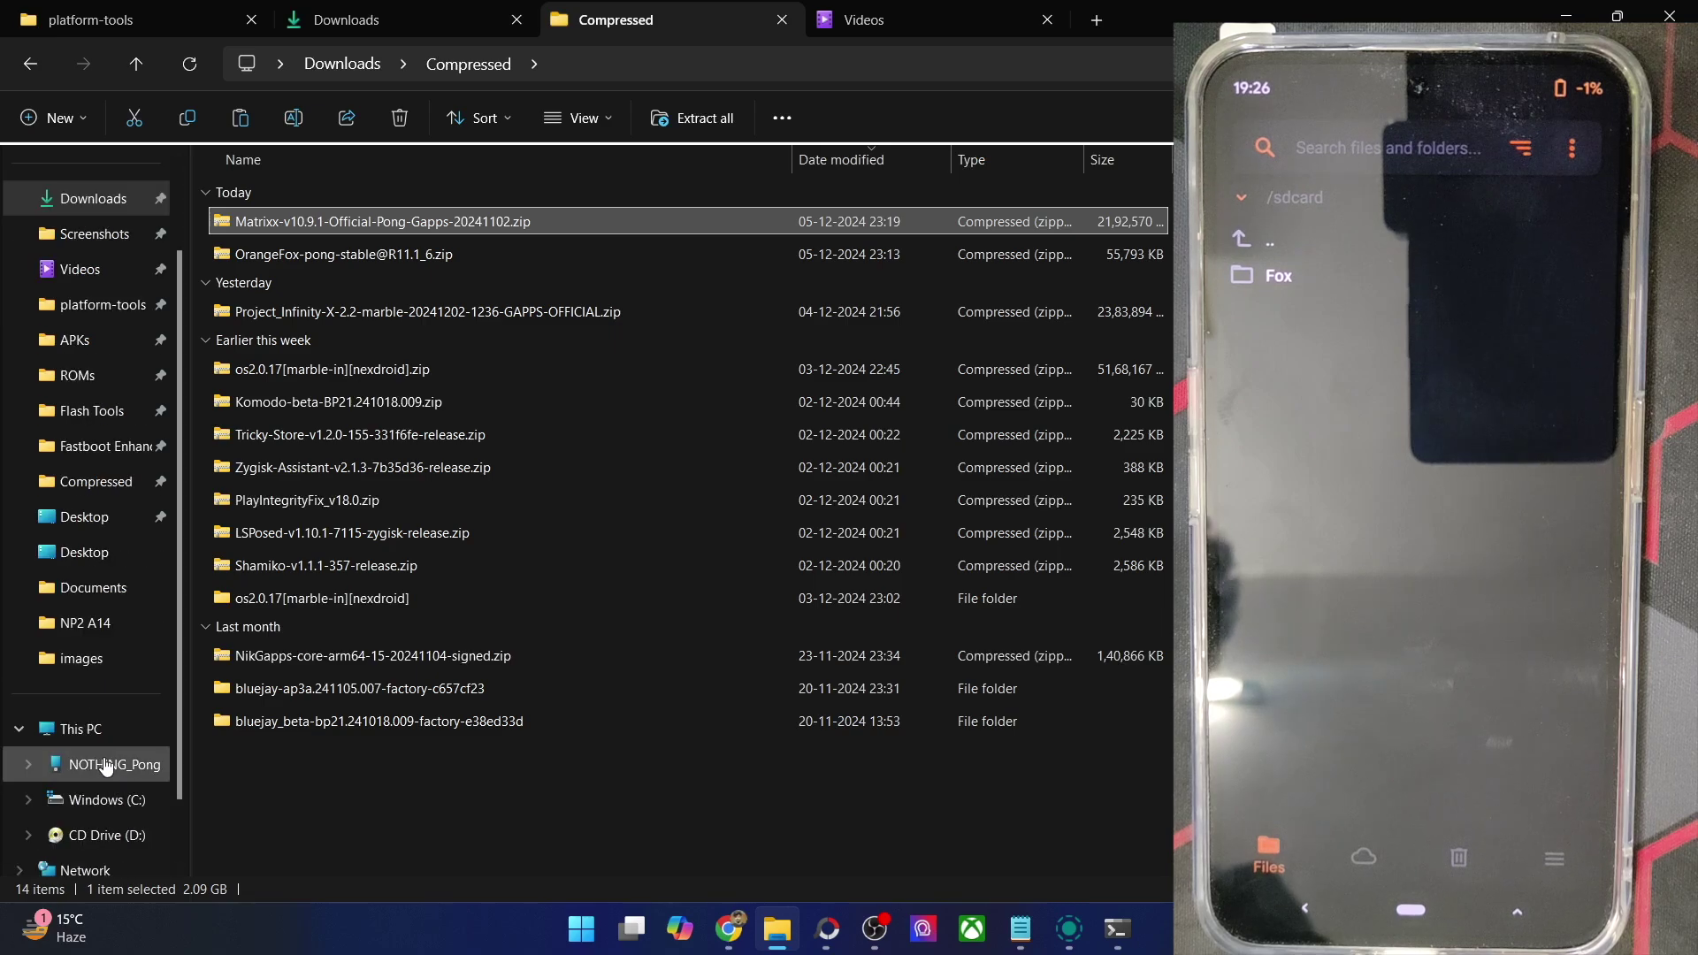
pyautogui.click(106, 764)
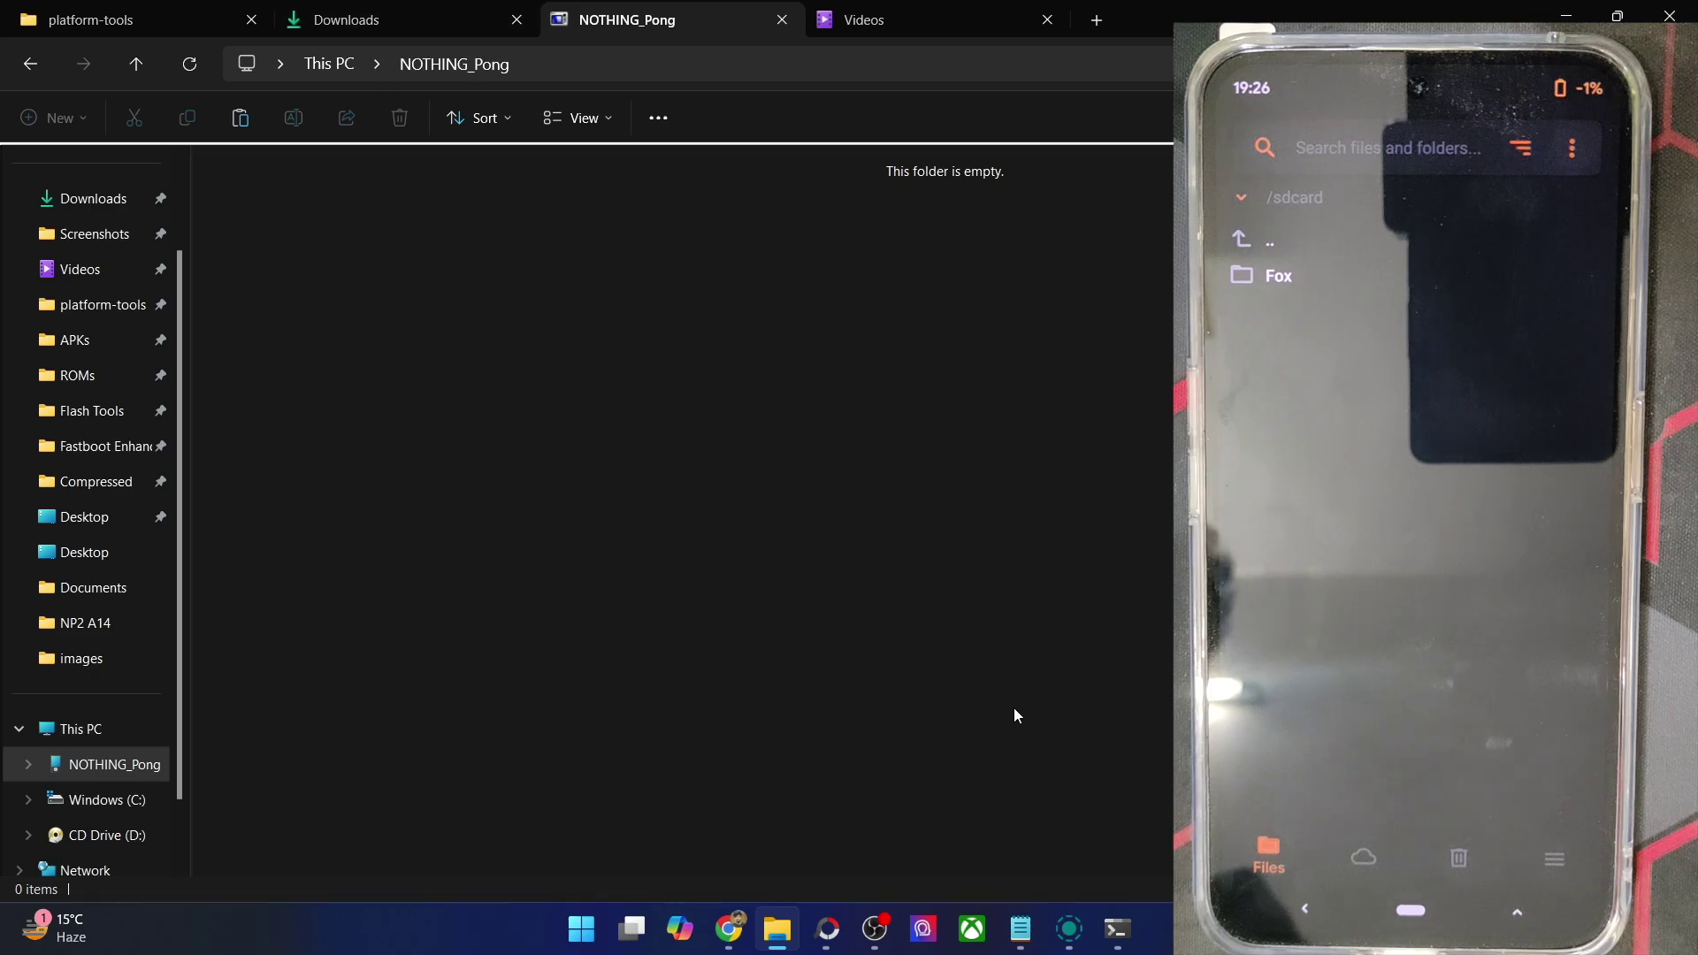
pyautogui.click(1150, 801)
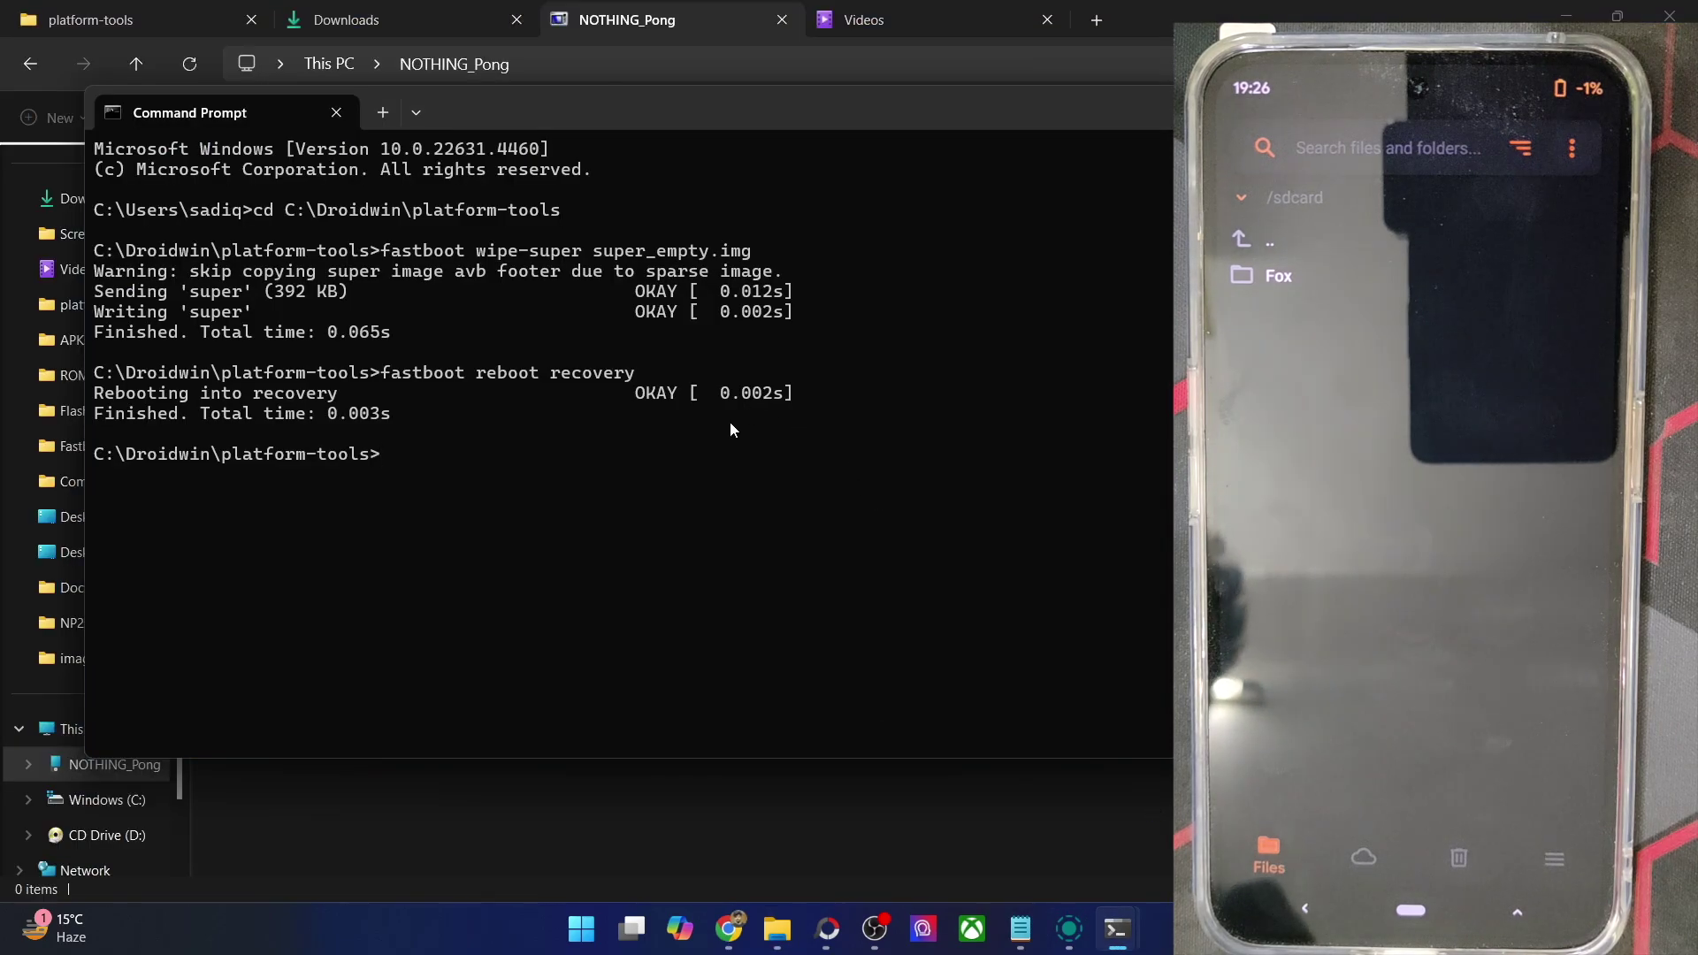
pyautogui.click(152, 20)
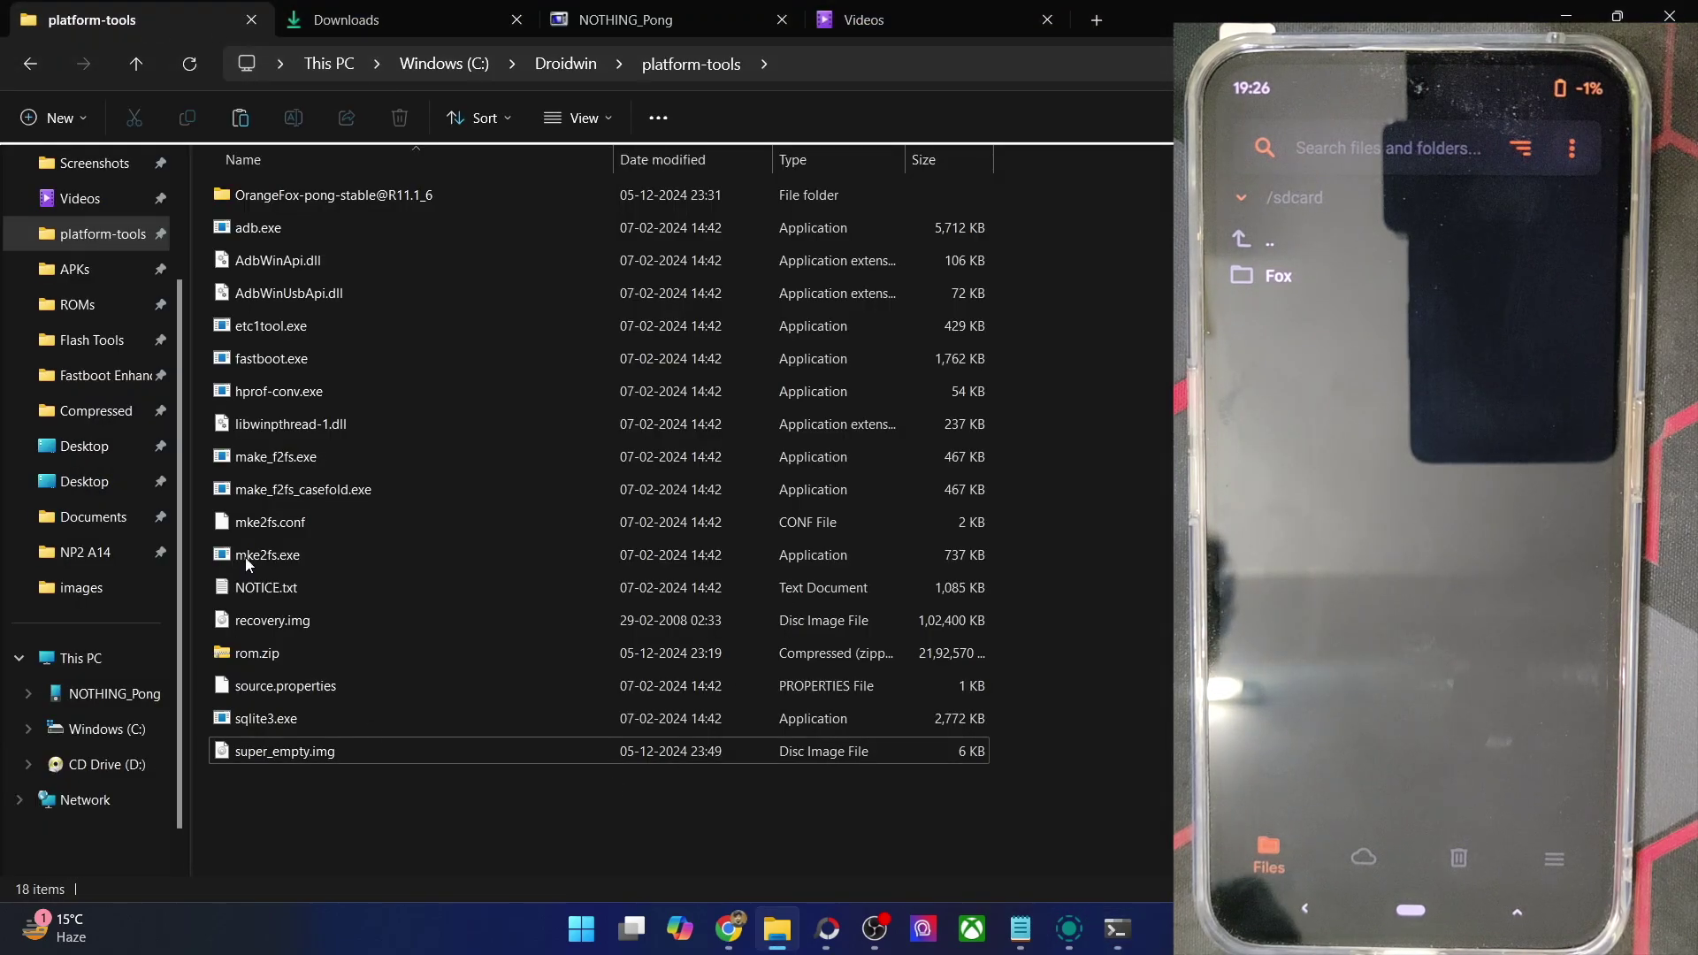
pyautogui.click(304, 655)
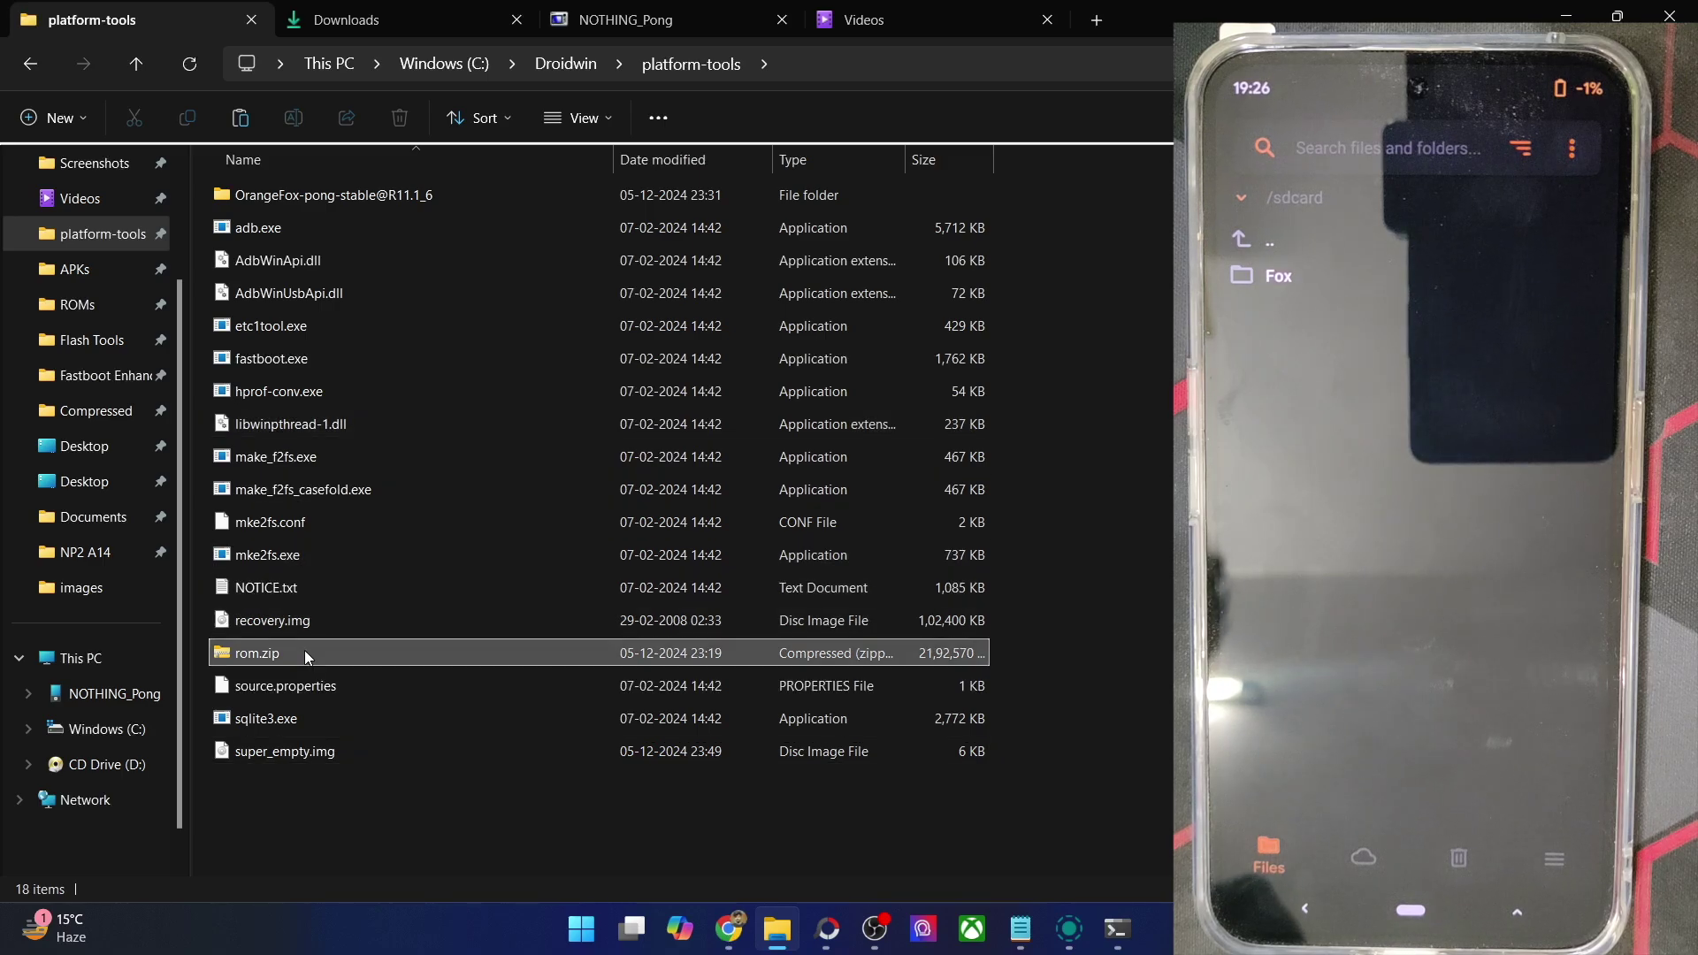
pyautogui.moveTo(1118, 928)
pyautogui.click(1166, 809)
# Step: Run 'adb push rom.zip /sdcard' and wait until it reports 1 file pushed
pyautogui.write('adb push rom.zip /sdcard')
pyautogui.press('Return')
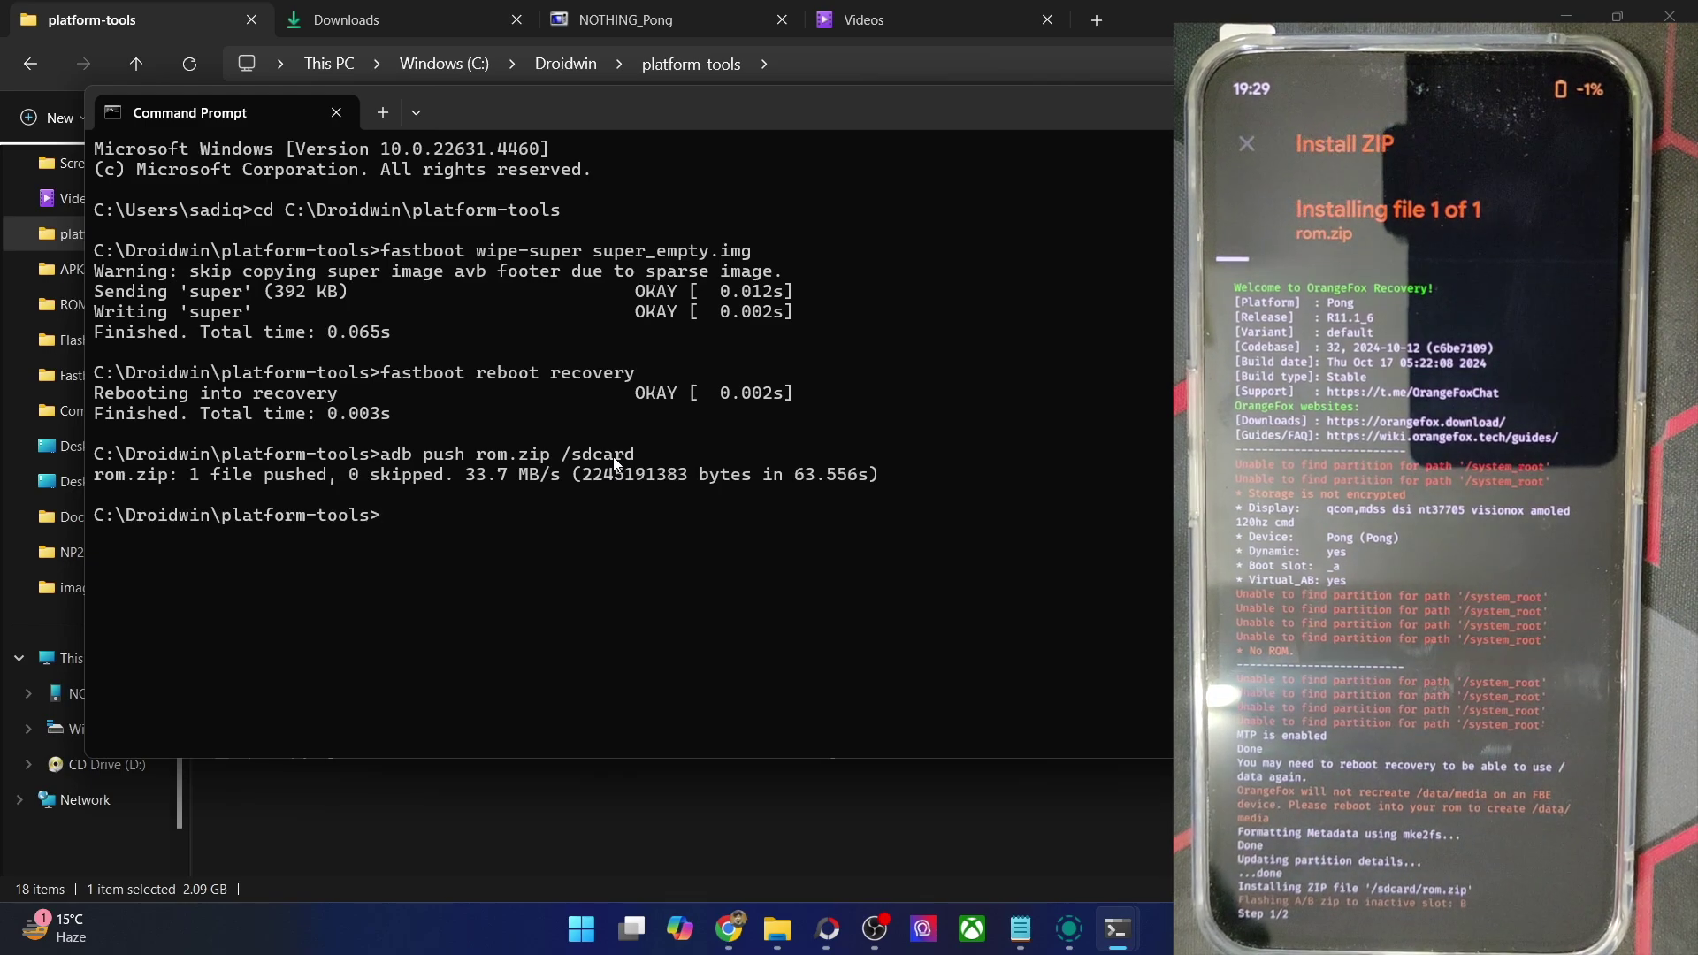
pyautogui.moveTo(382, 255); pyautogui.dragTo(745, 264)
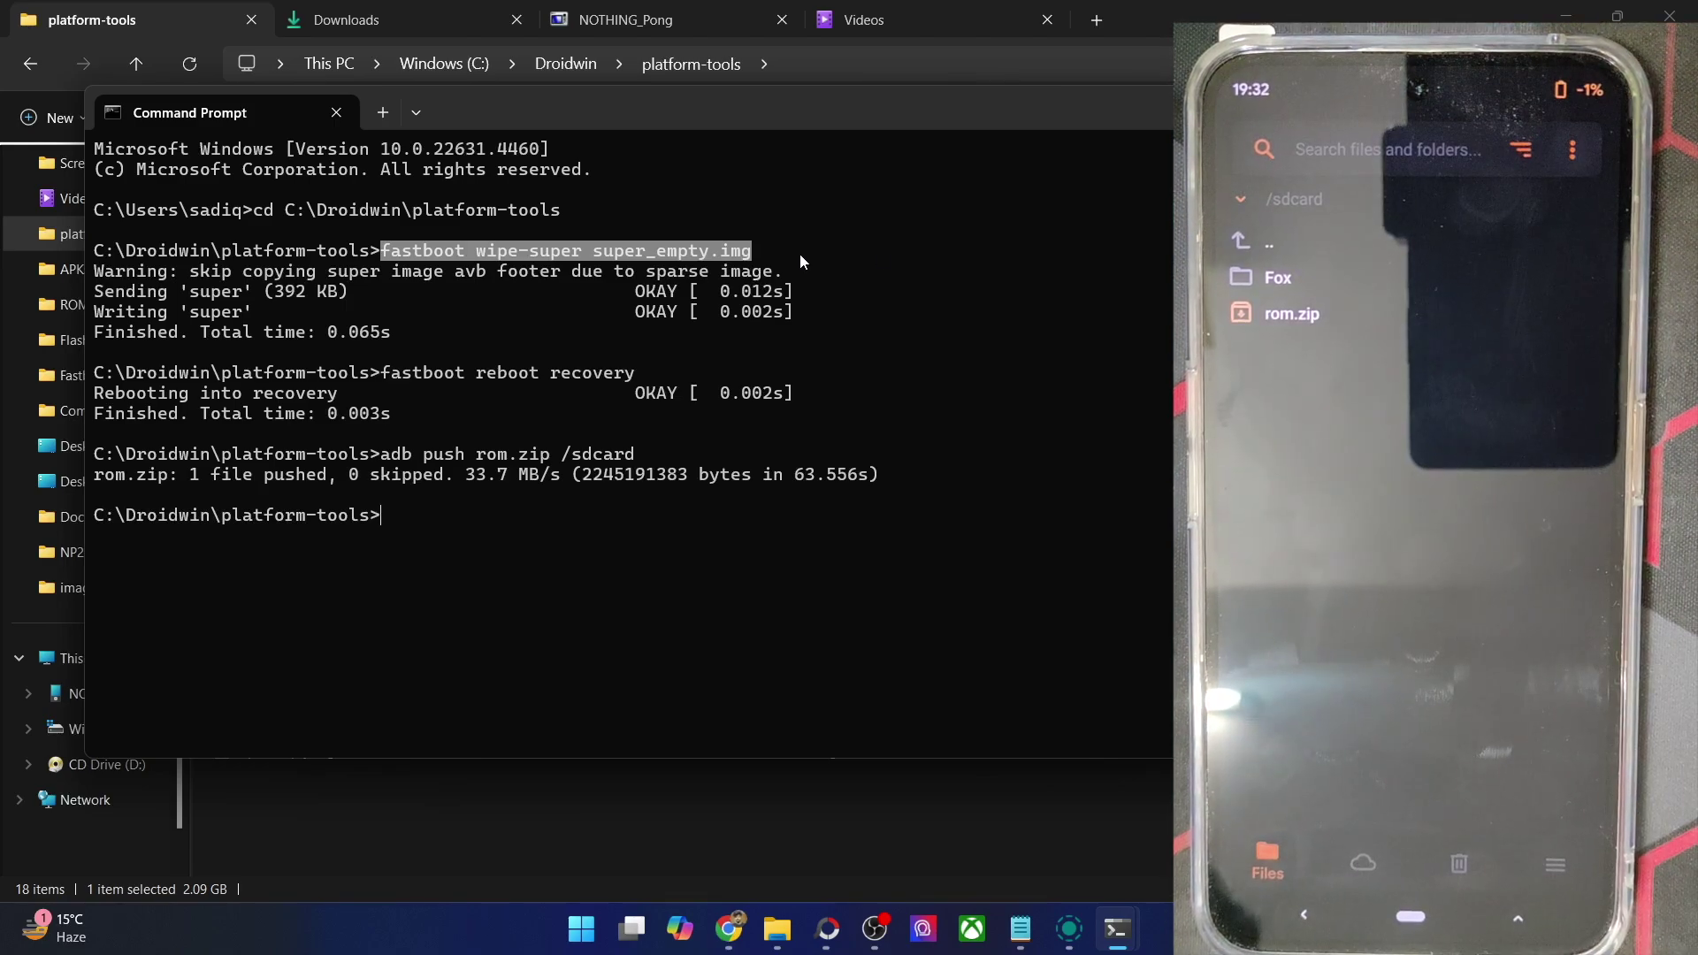
pyautogui.click(654, 563)
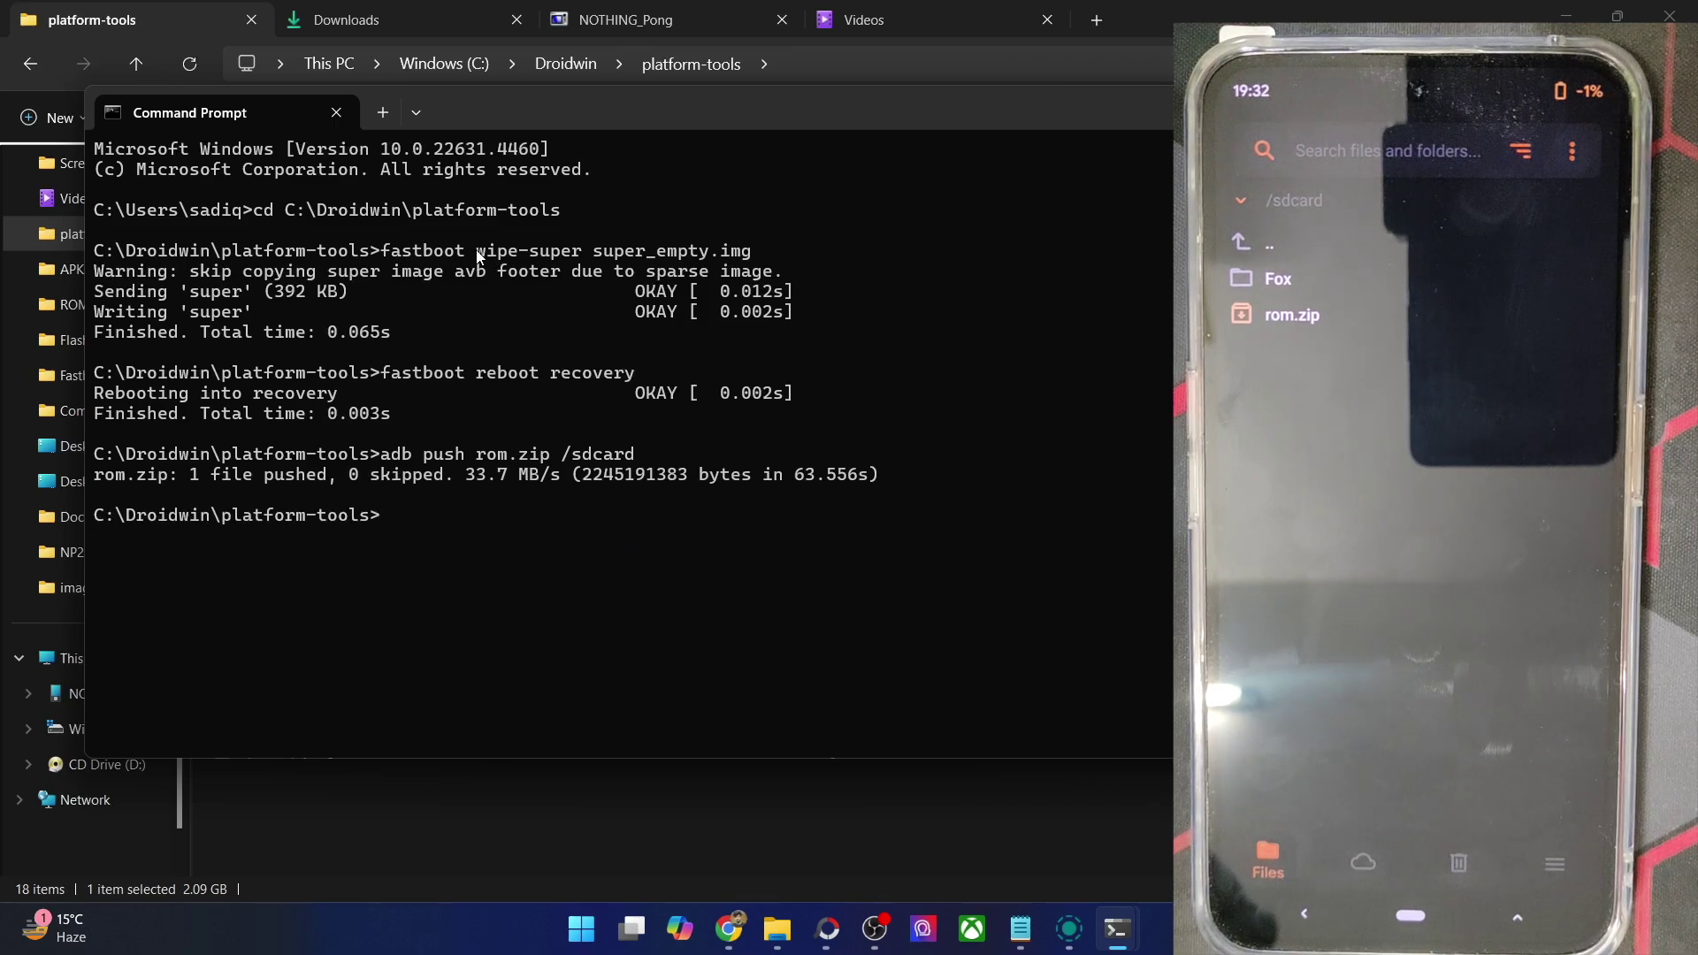
pyautogui.moveTo(516, 255); pyautogui.dragTo(579, 256)
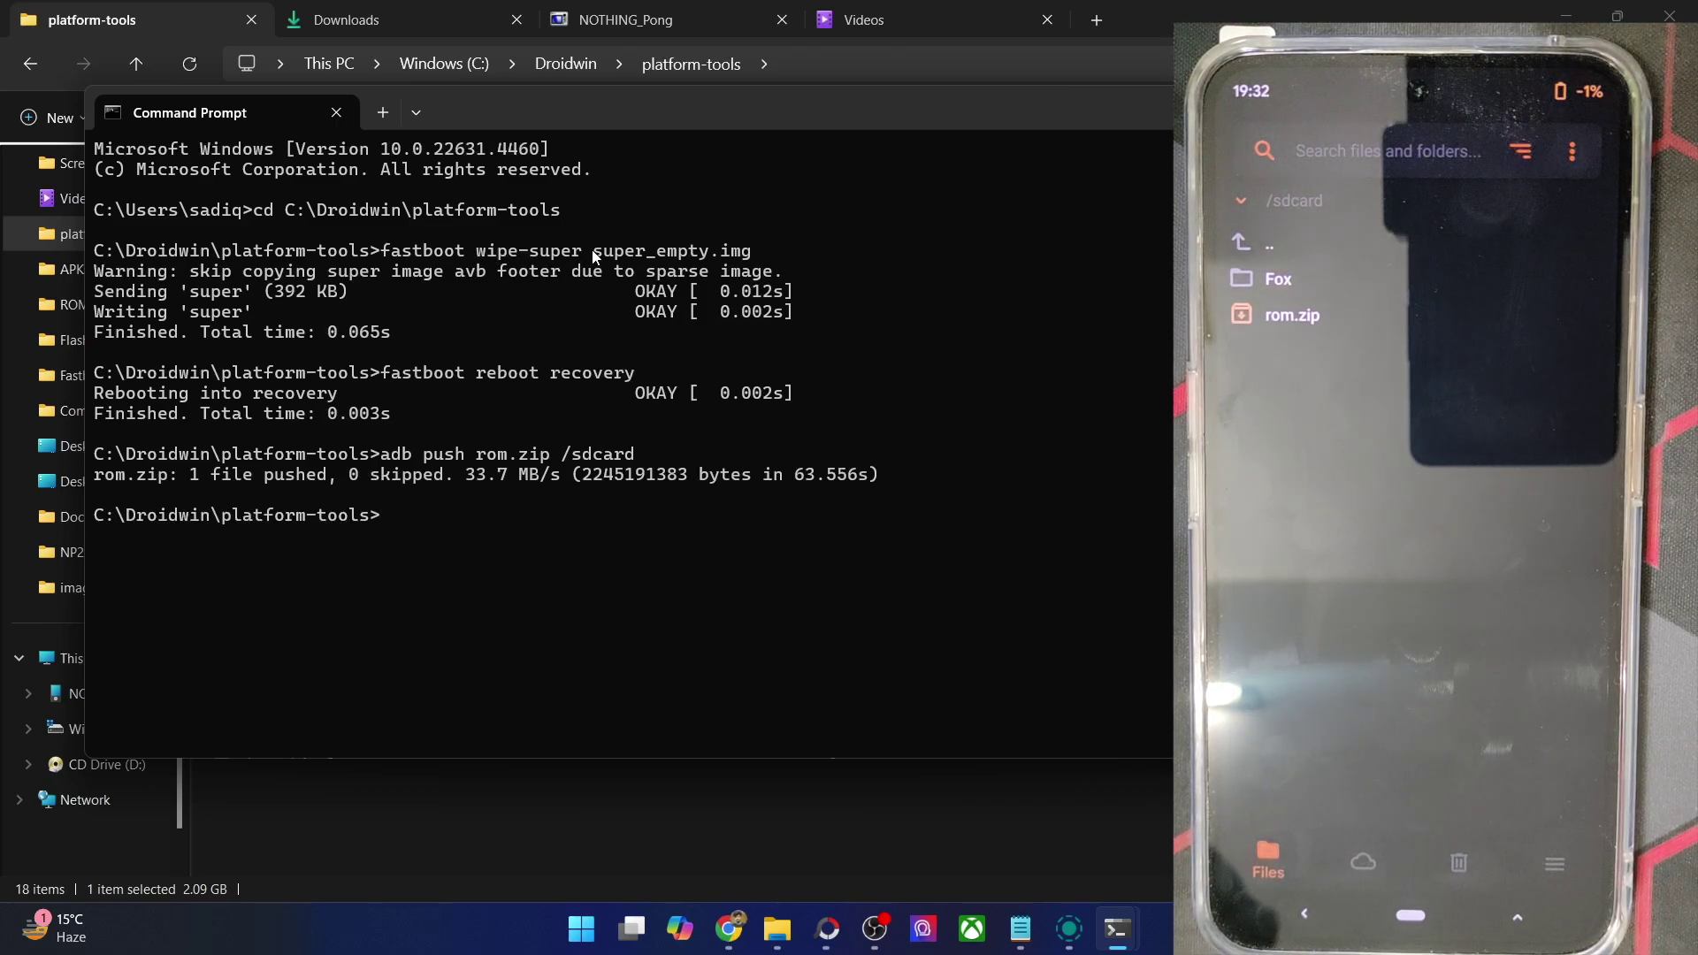
pyautogui.moveTo(683, 256); pyautogui.dragTo(708, 256)
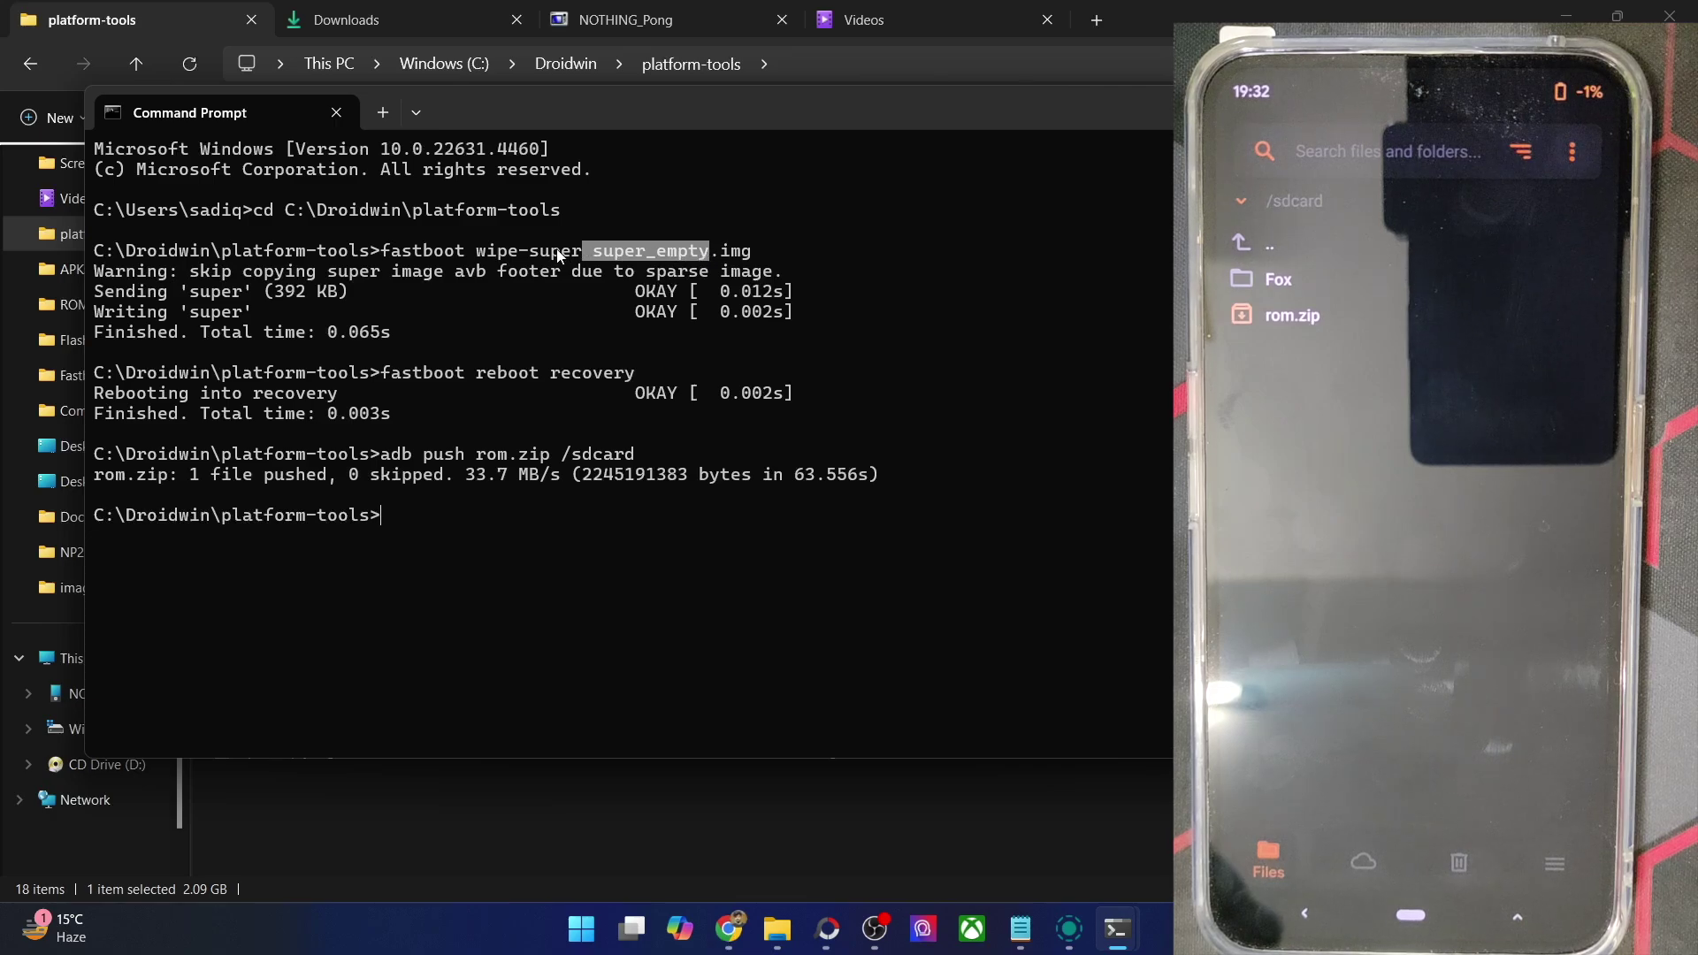
pyautogui.doubleClick(557, 256)
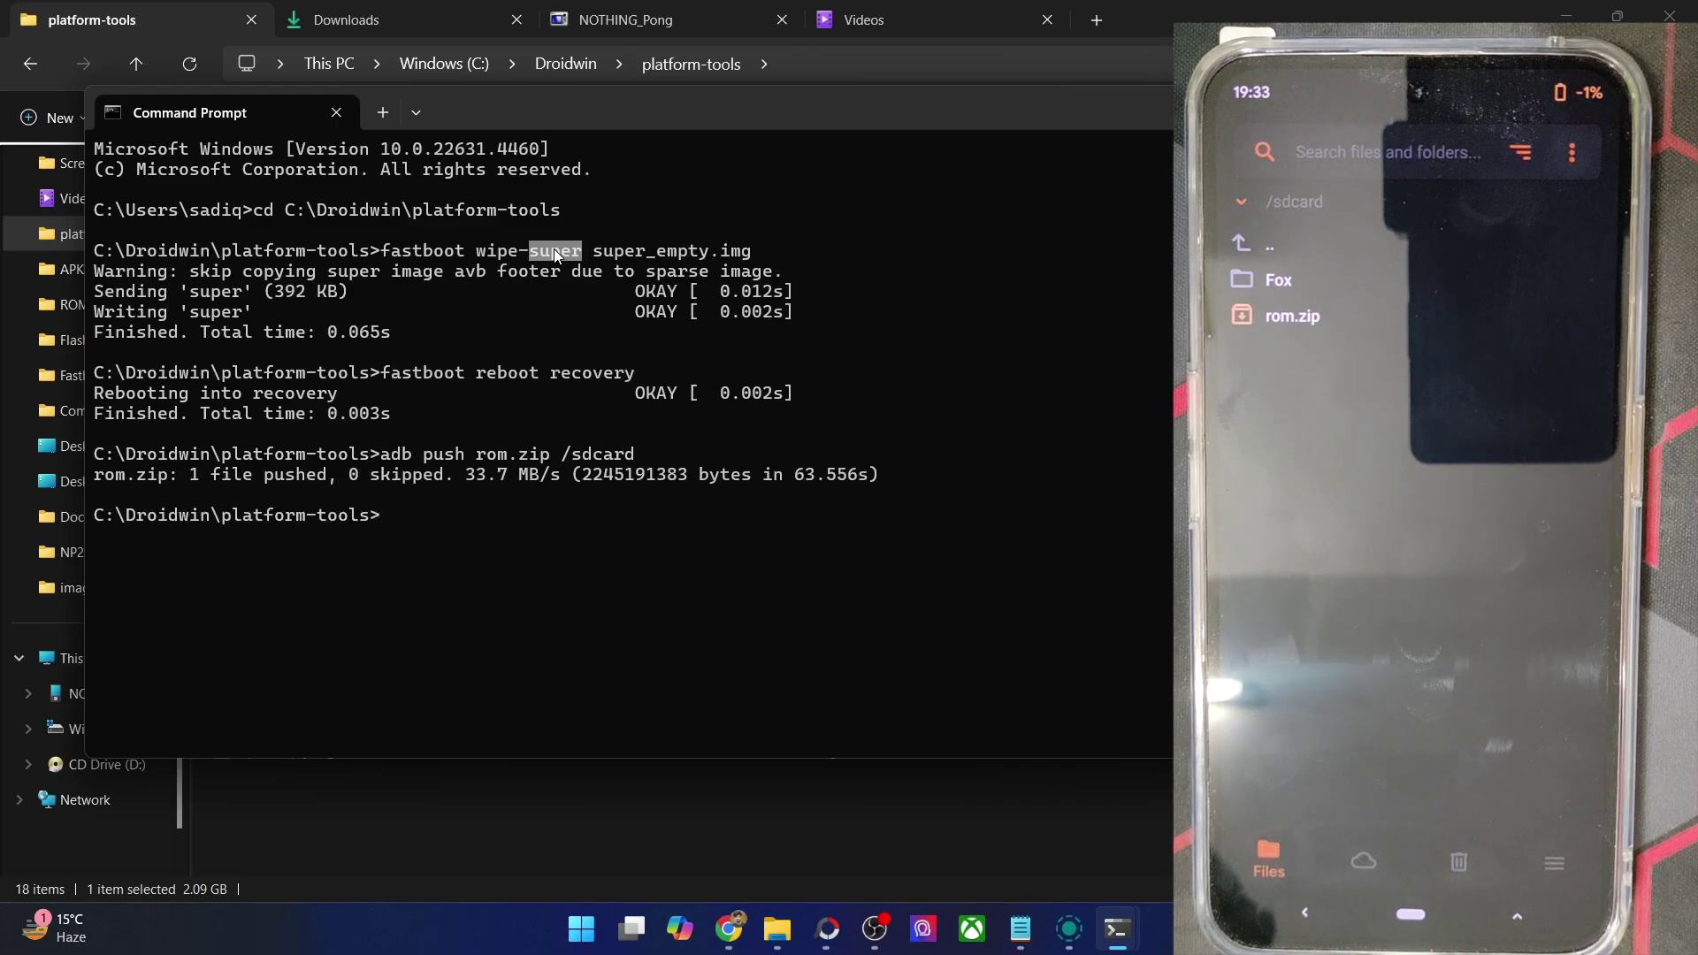
pyautogui.tripleClick(554, 251)
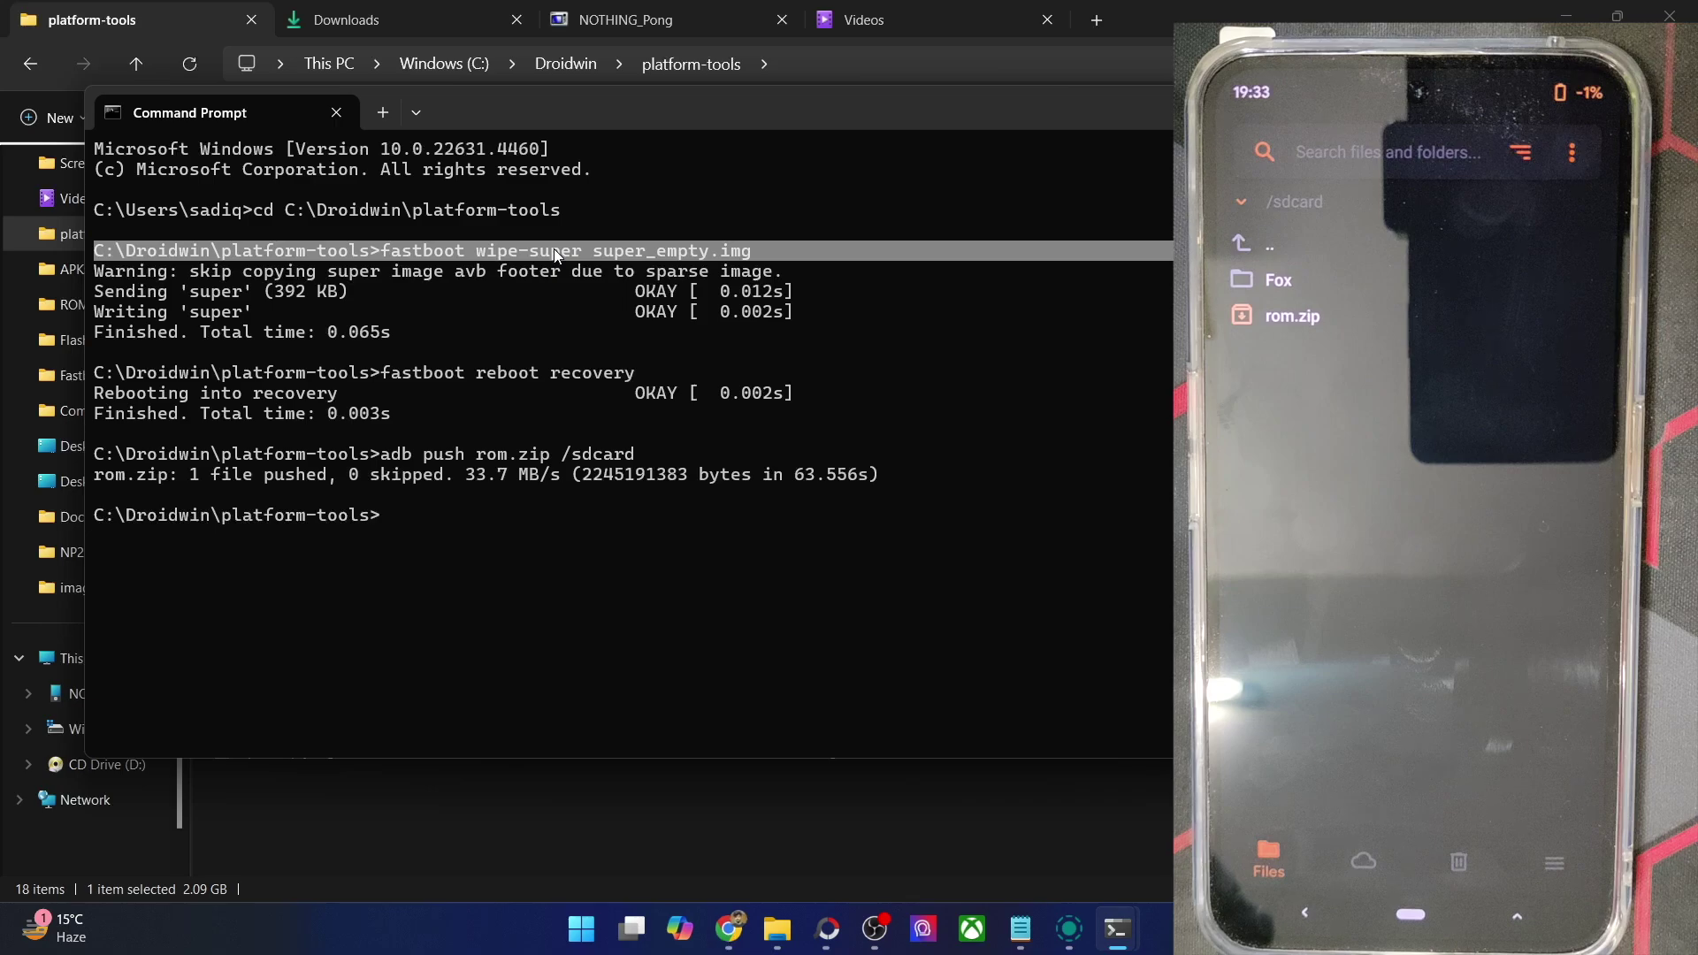
pyautogui.hotkey('ctrl', 'c')
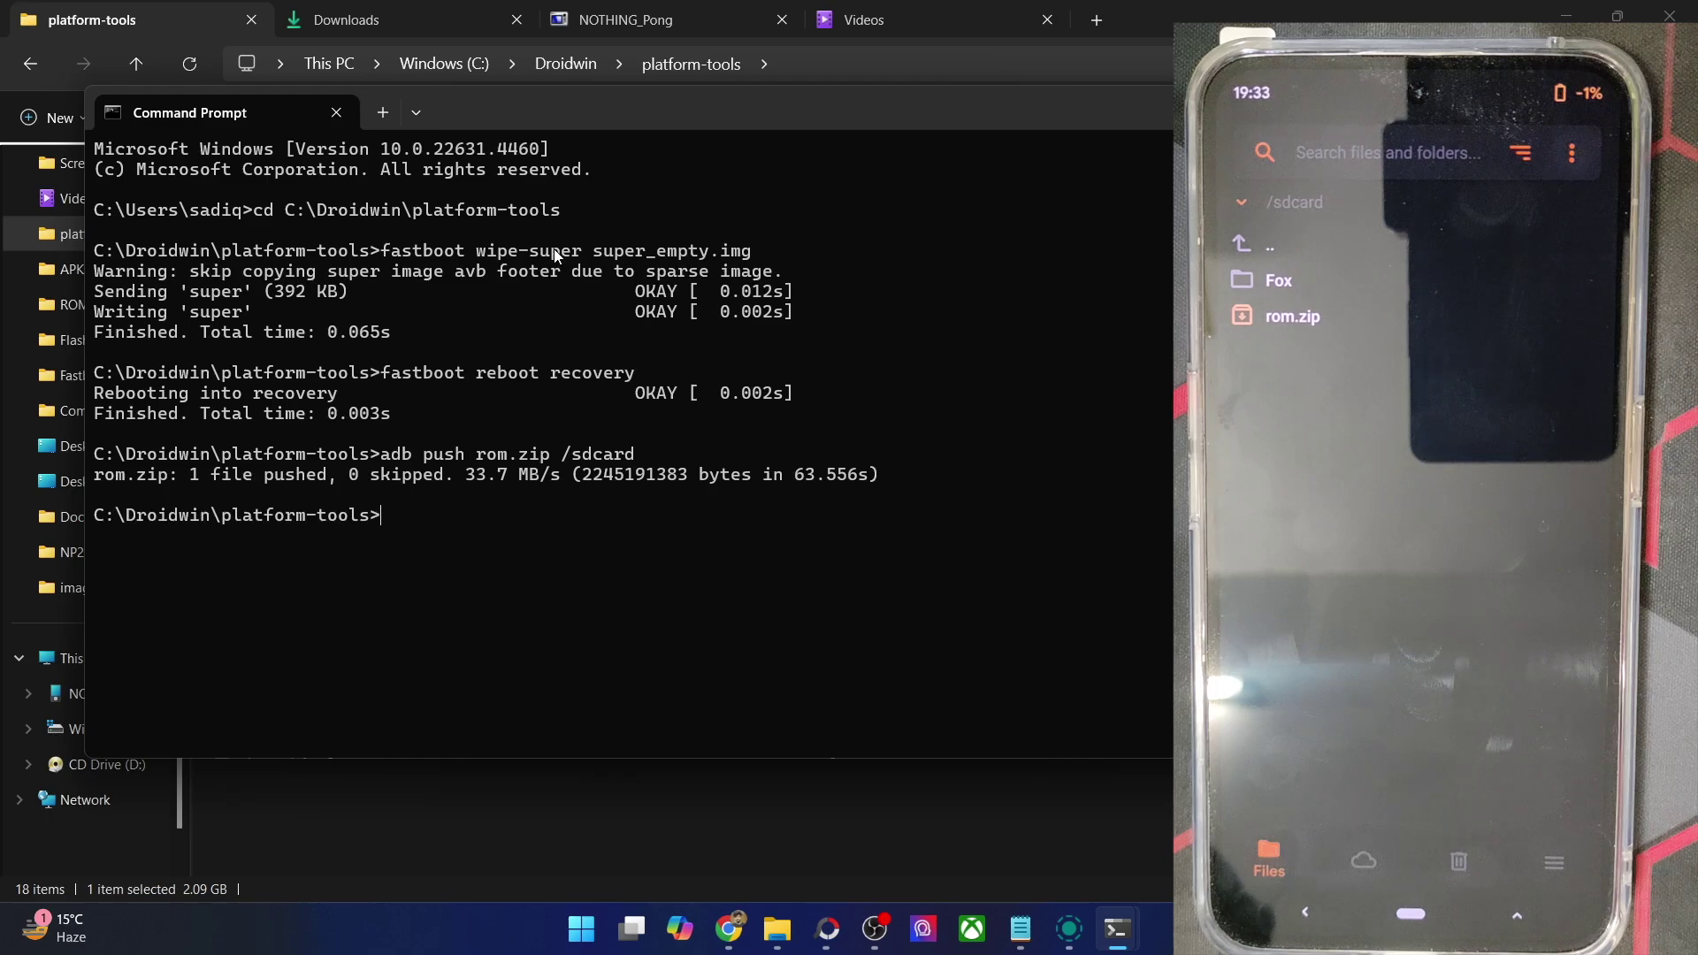
pyautogui.tripleClick(556, 255)
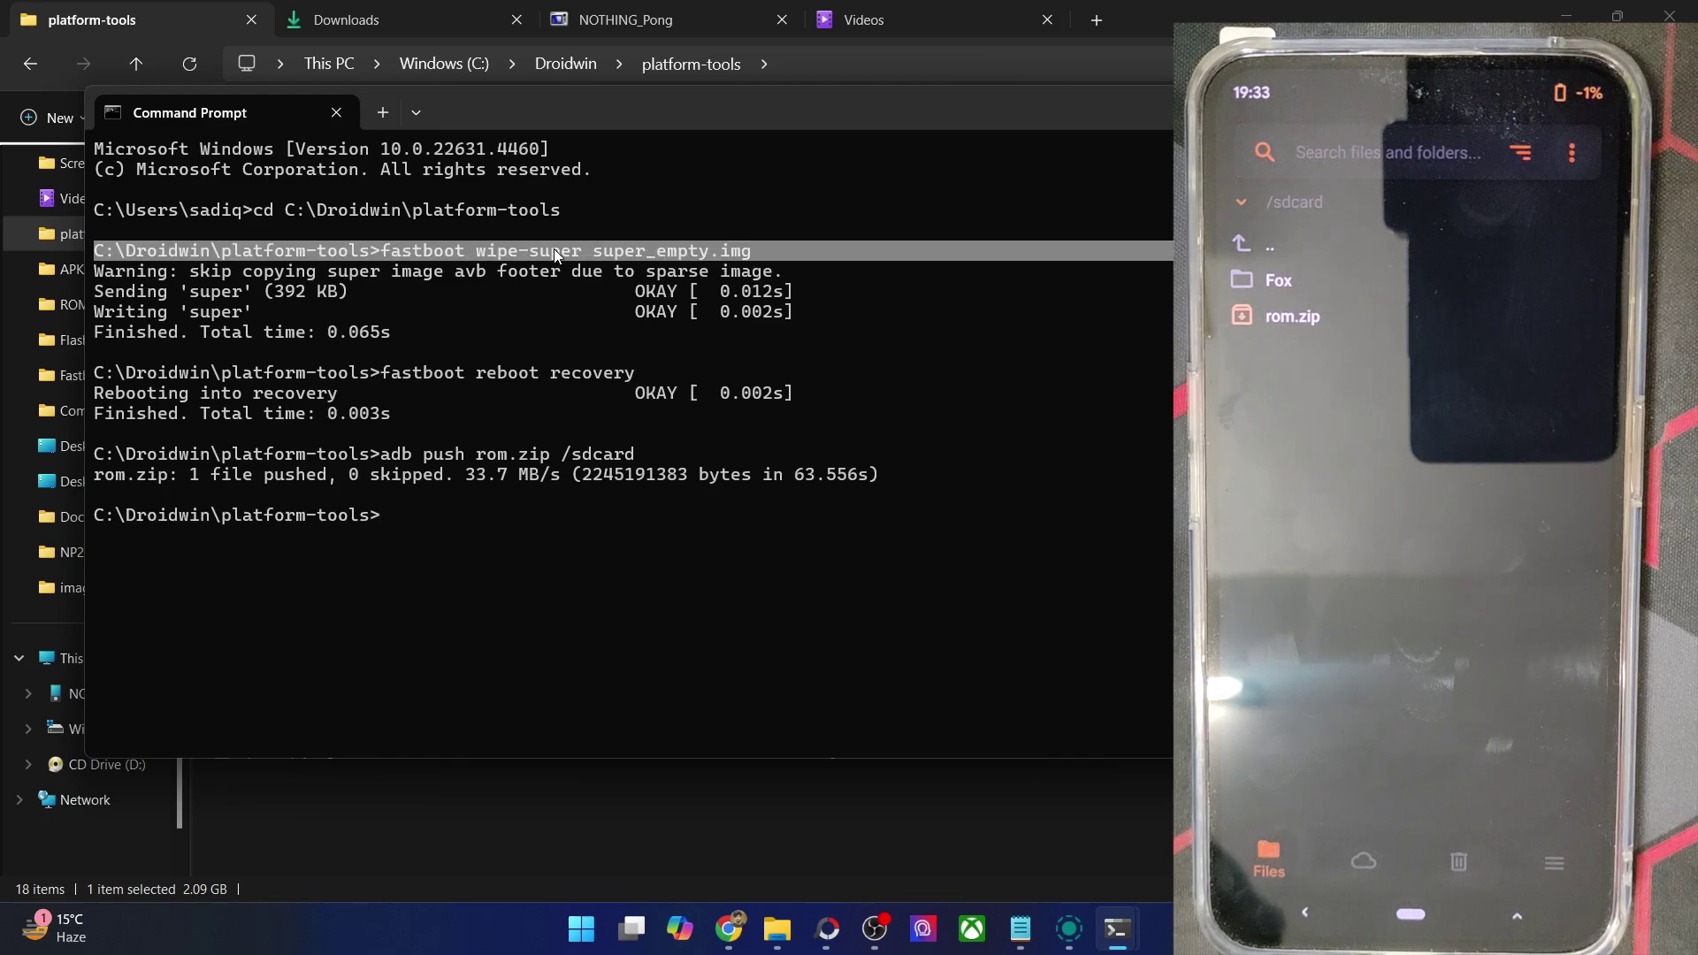
pyautogui.click(455, 376)
pyautogui.tripleClick(455, 376)
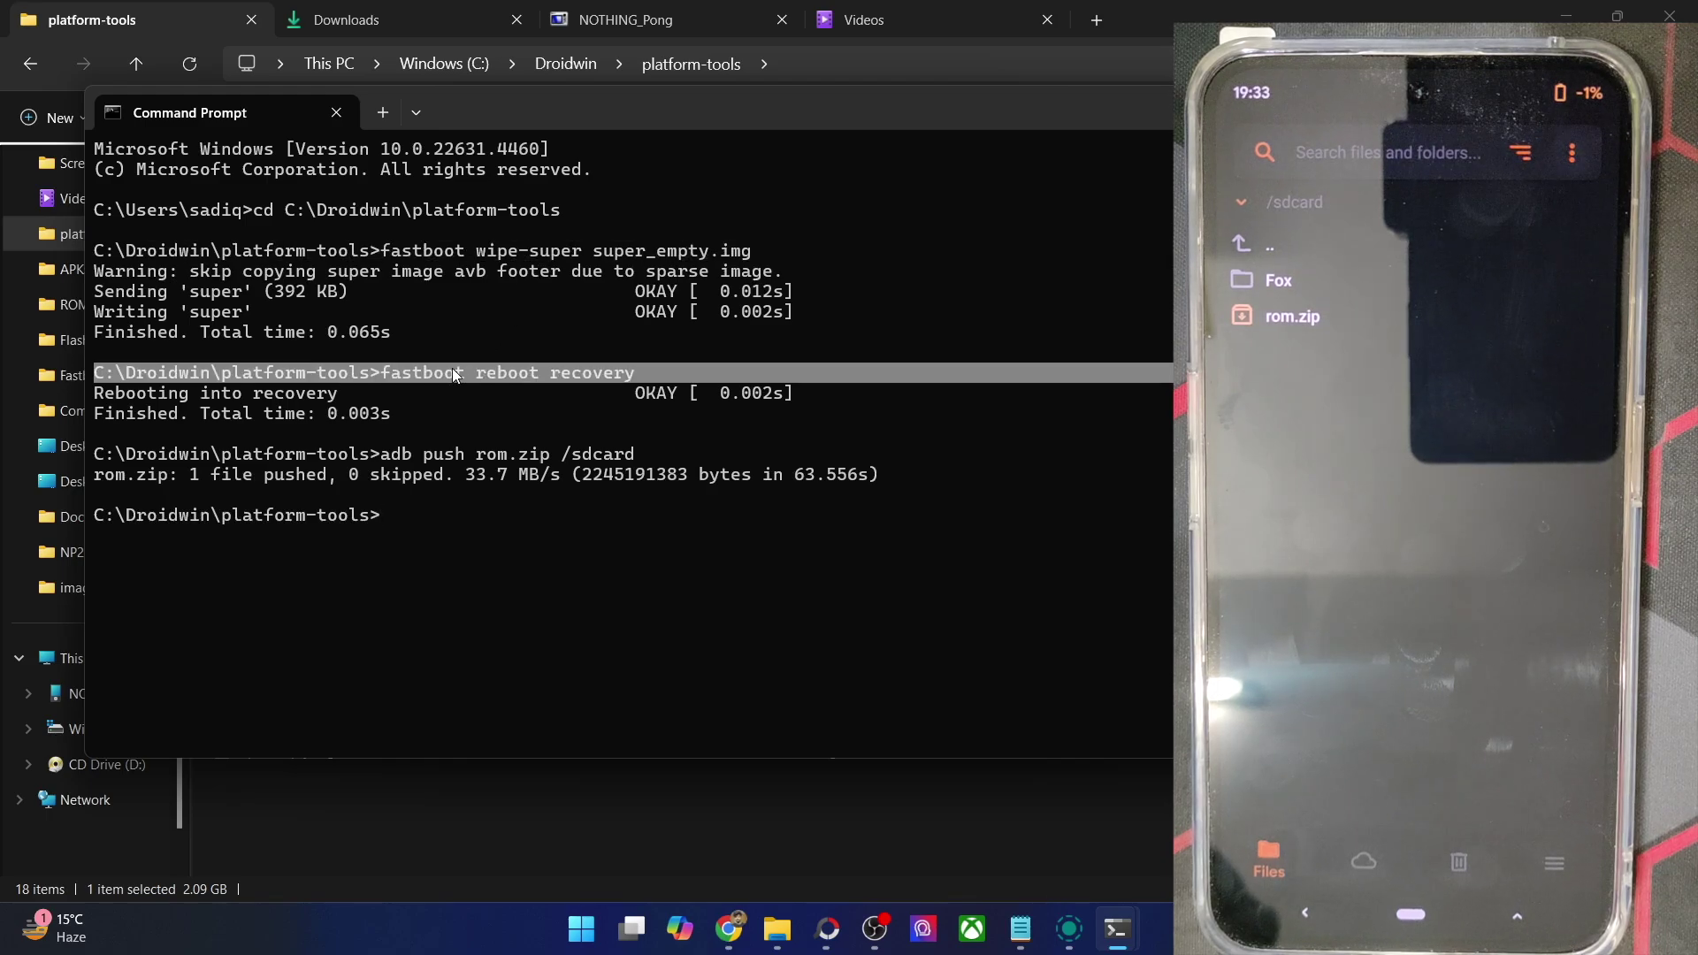
pyautogui.tripleClick(437, 453)
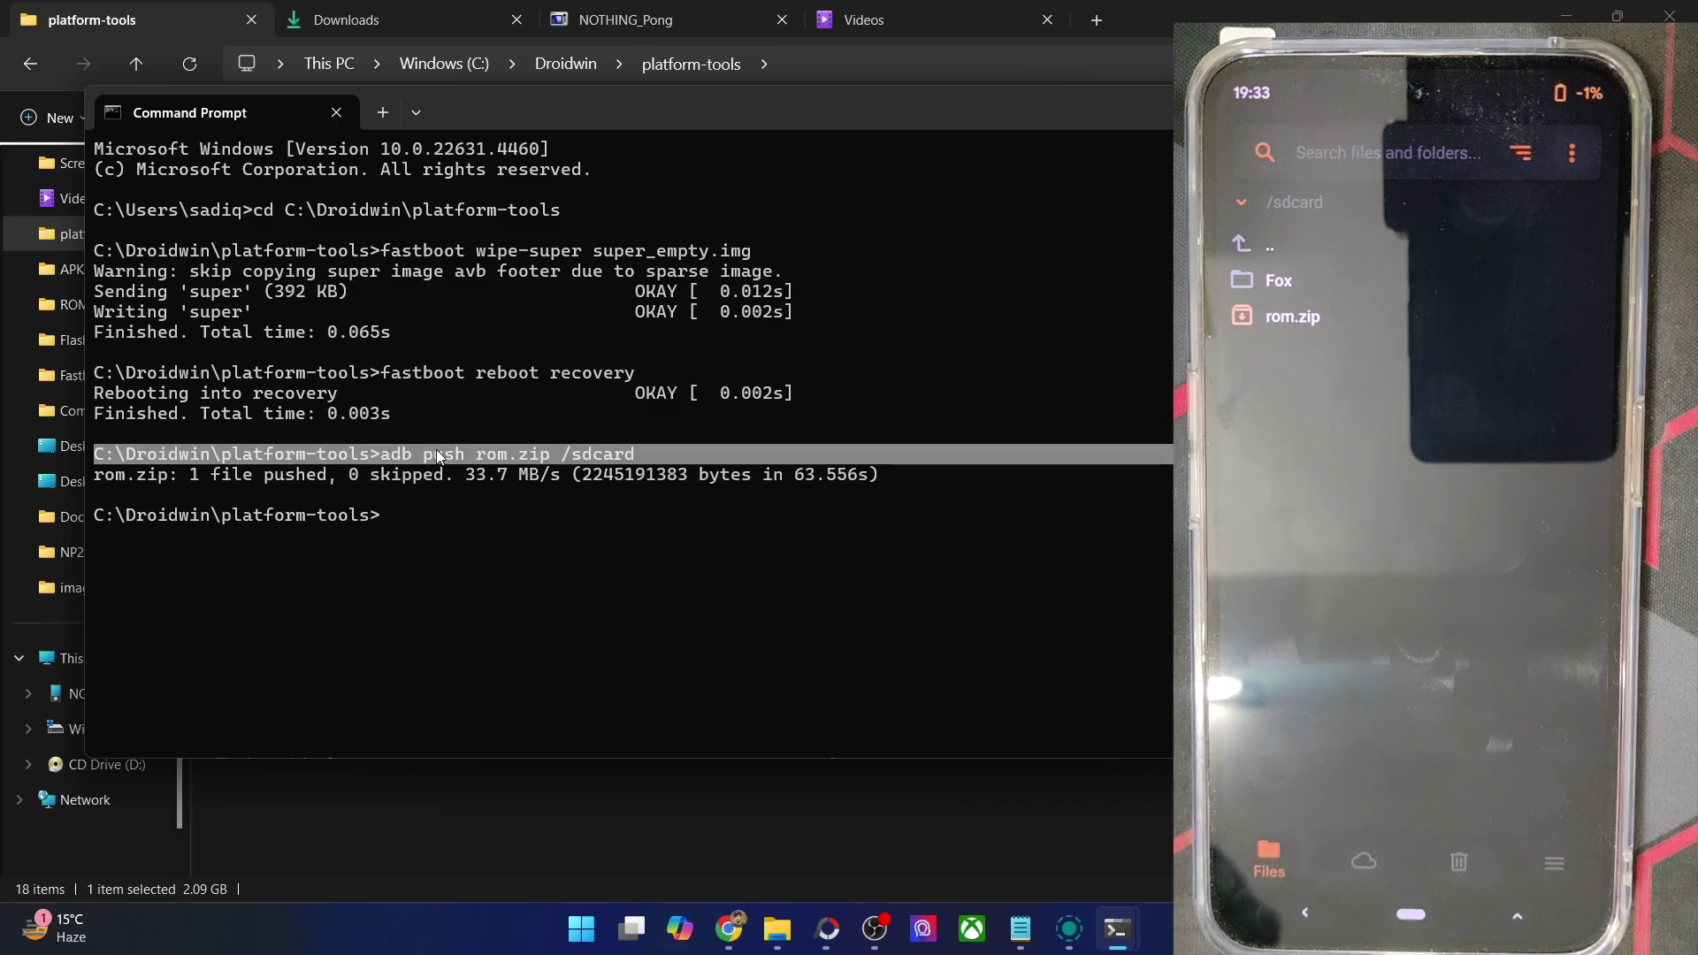
pyautogui.click(457, 535)
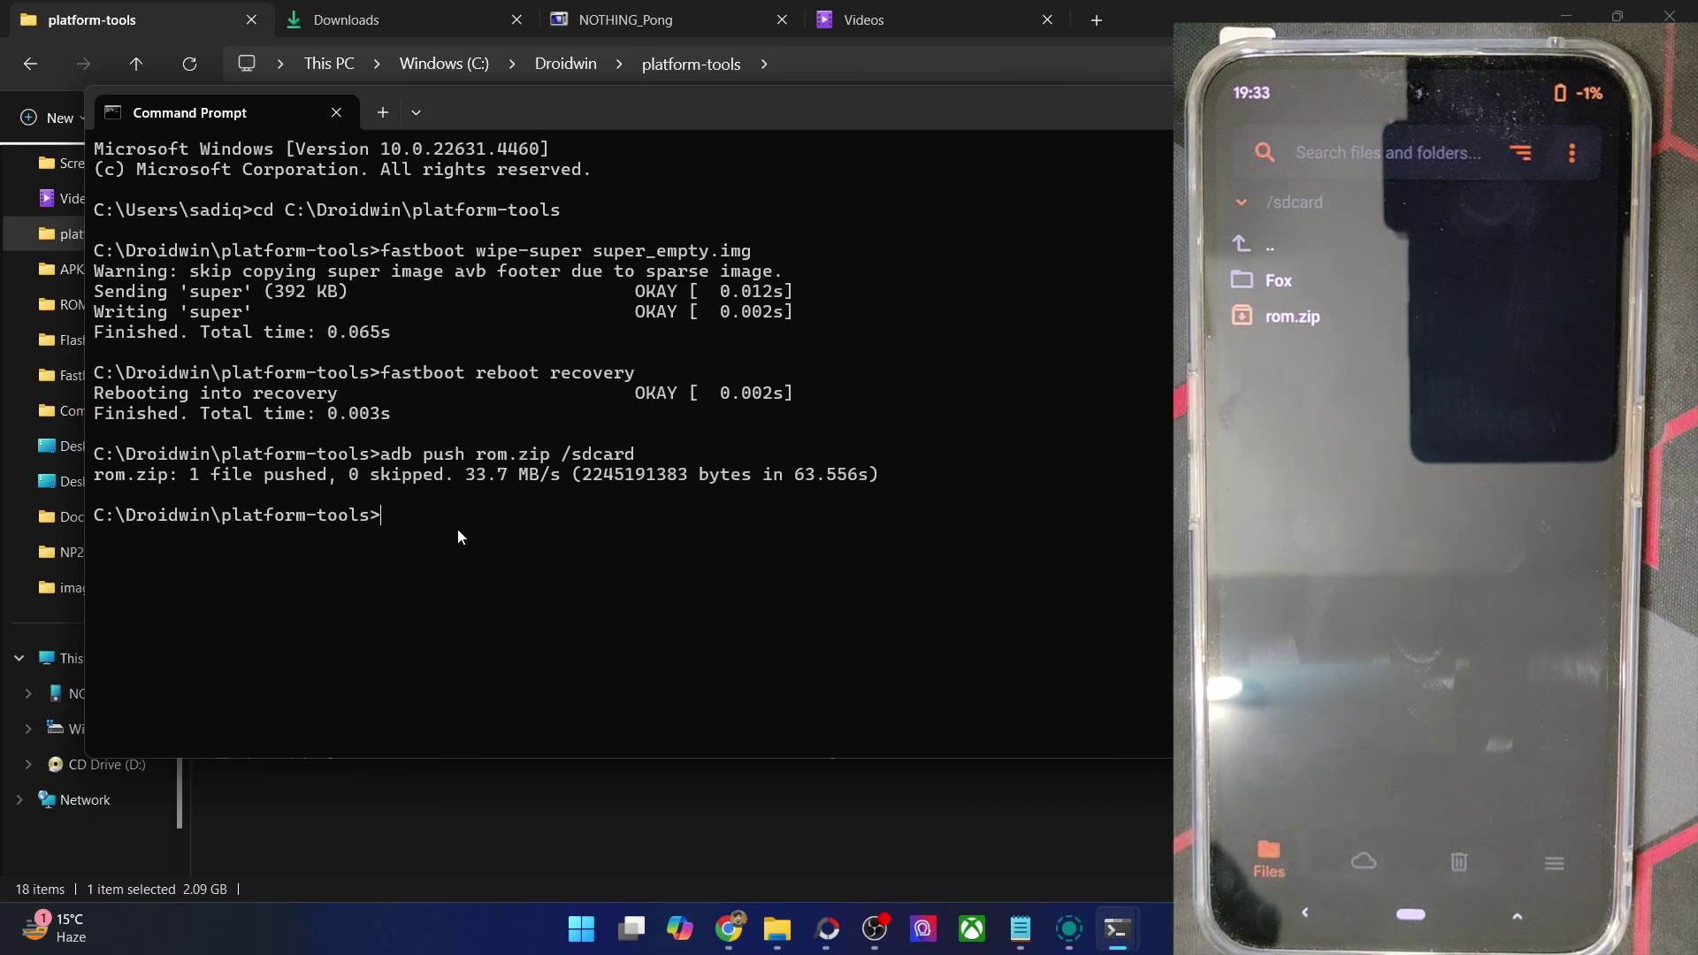